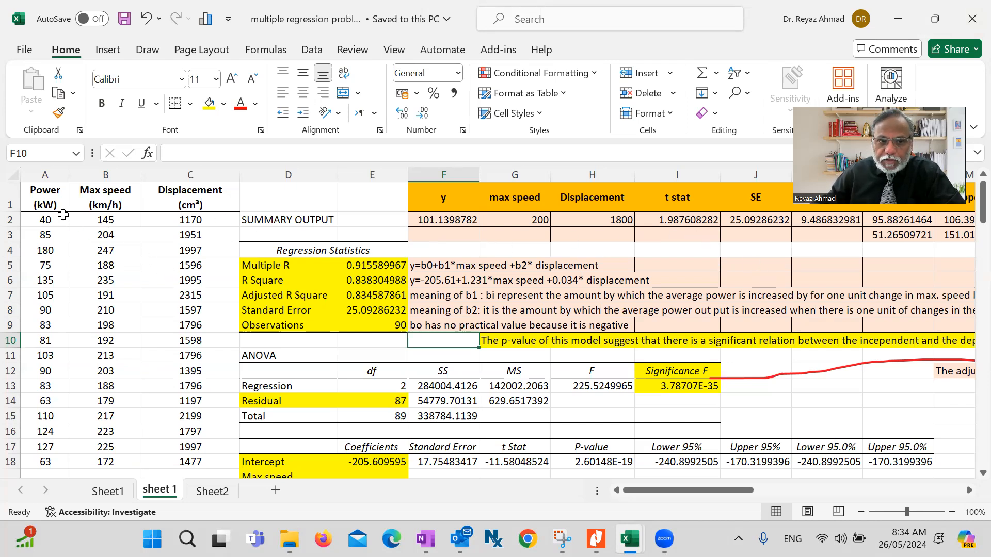
# - Read the Question box on sheet 1, from the car power output description through parts a to i
pyautogui.scroll(-3, 716, 363)
pyautogui.scroll(-7, 717, 362)
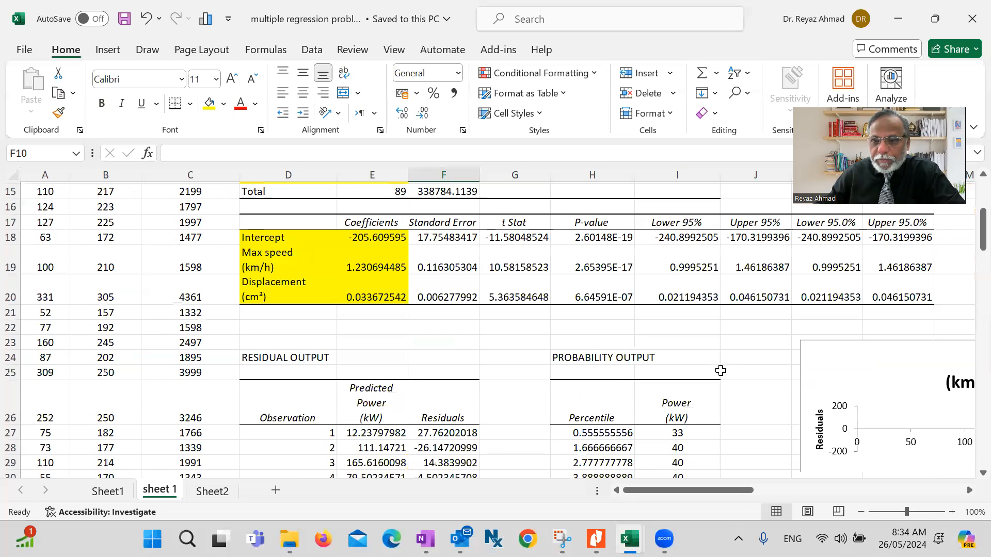
pyautogui.scroll(-3, 968, 492)
pyautogui.click(968, 490)
pyautogui.click(969, 491)
pyautogui.click(968, 490)
pyautogui.click(969, 490)
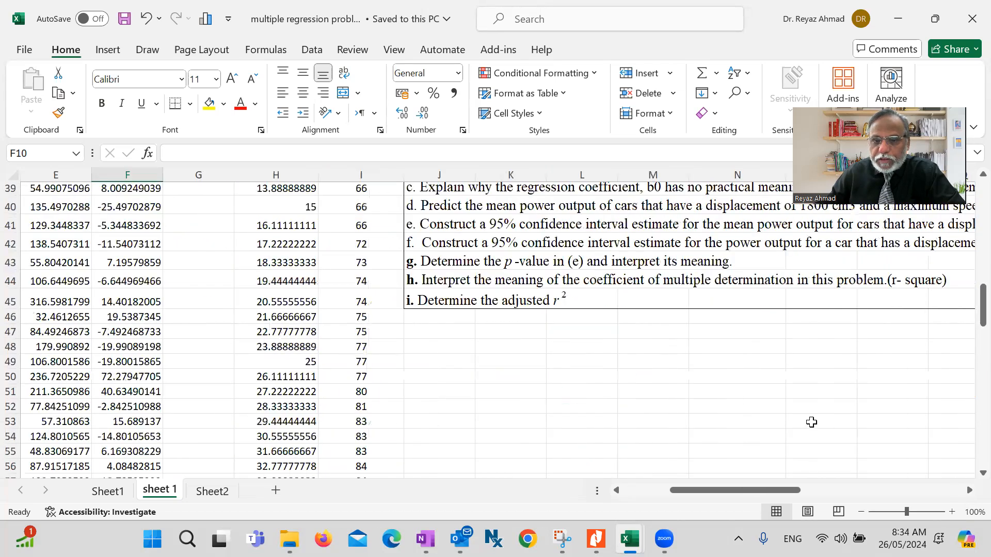
pyautogui.scroll(4, 790, 418)
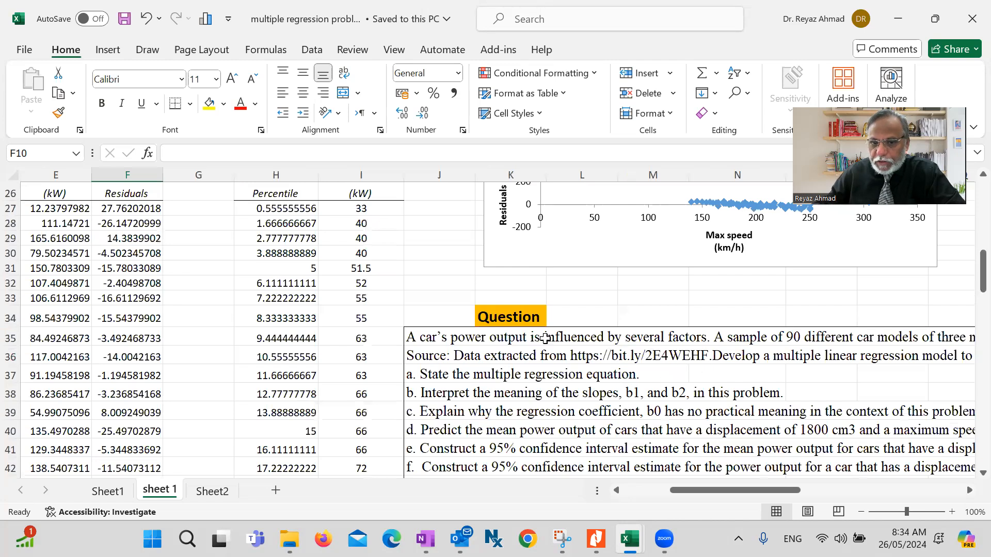
pyautogui.scroll(-1, 523, 338)
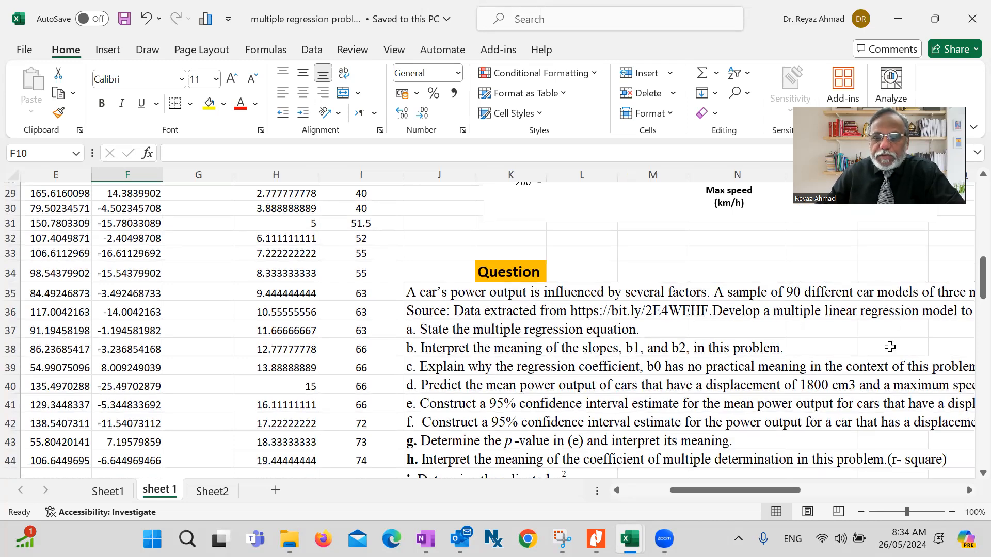
pyautogui.click(969, 493)
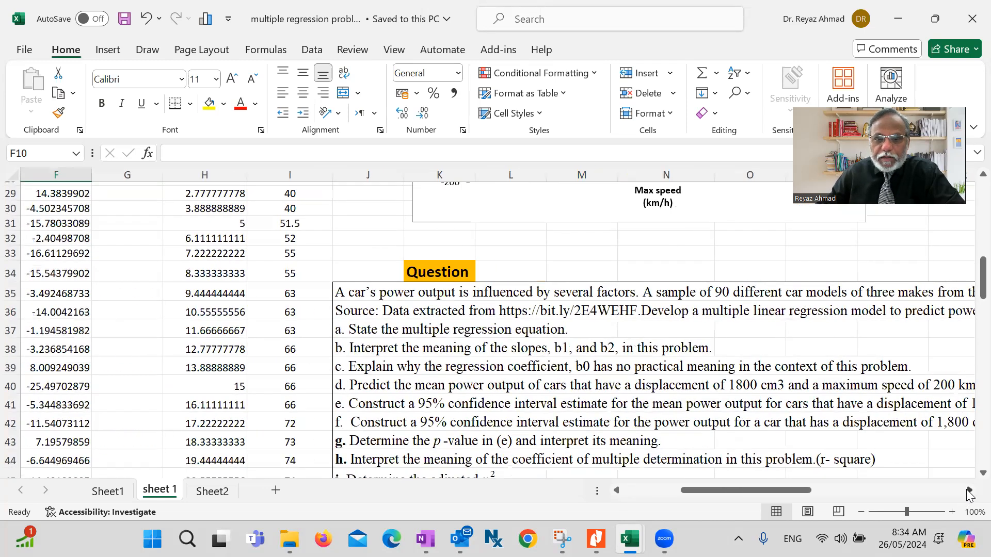
pyautogui.click(968, 493)
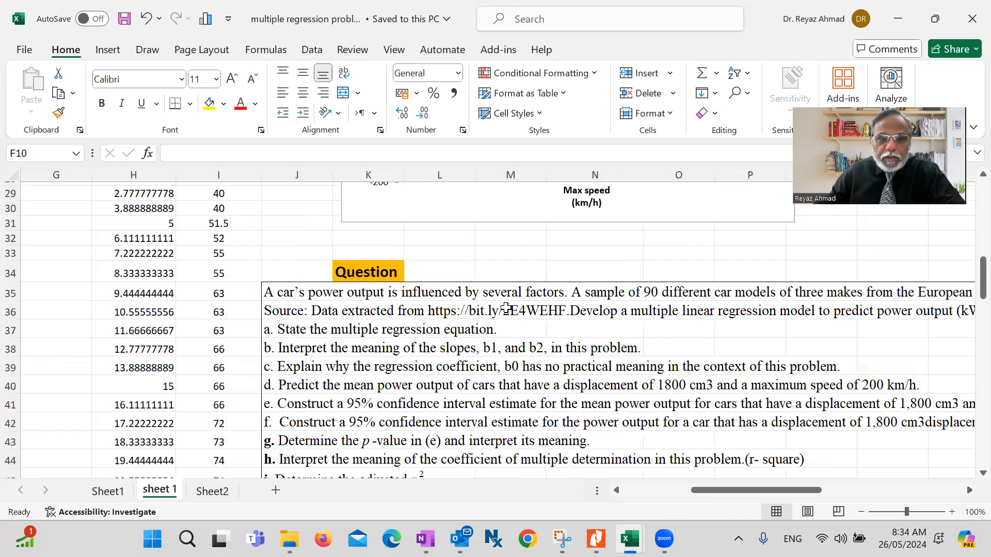
pyautogui.scroll(-1, 500, 308)
pyautogui.scroll(-1, 319, 312)
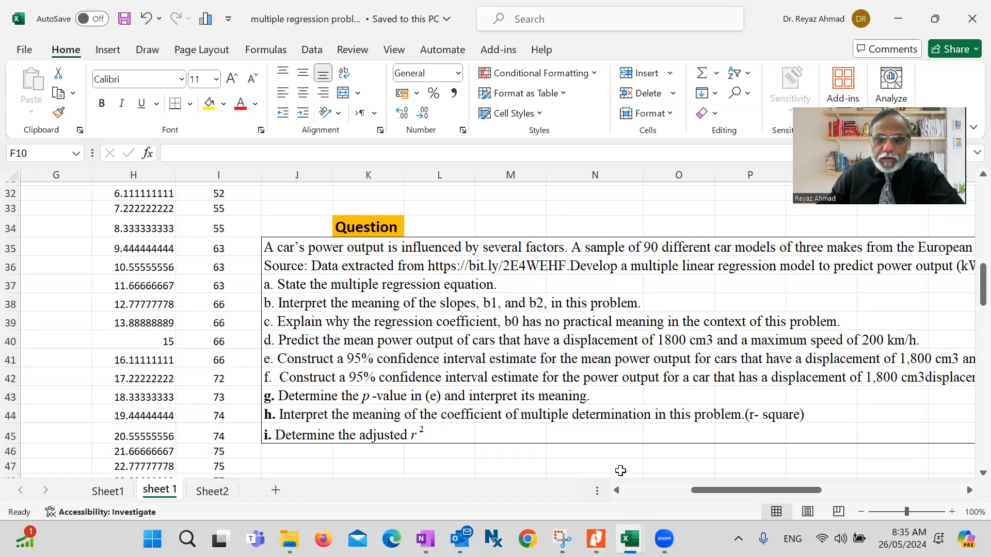
# - Review the power, max speed and displacement data and the regression summary on sheet 1
pyautogui.click(617, 489)
pyautogui.click(617, 489)
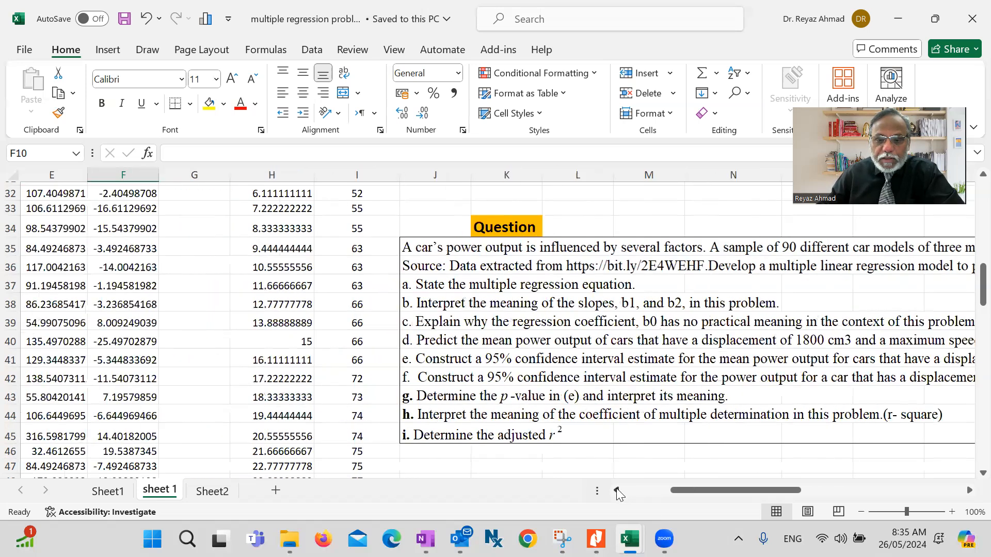
pyautogui.click(617, 489)
pyautogui.click(617, 489)
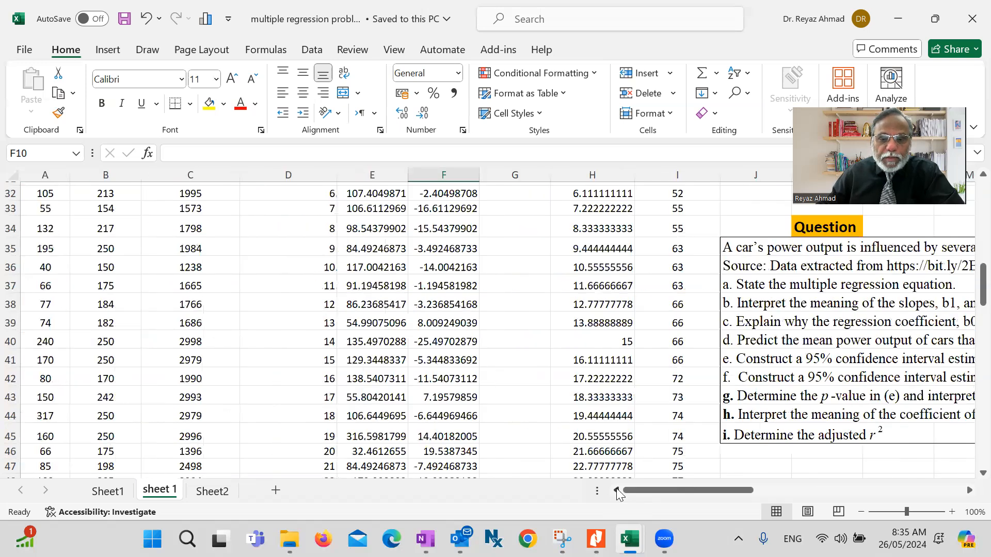
pyautogui.scroll(6, 129, 364)
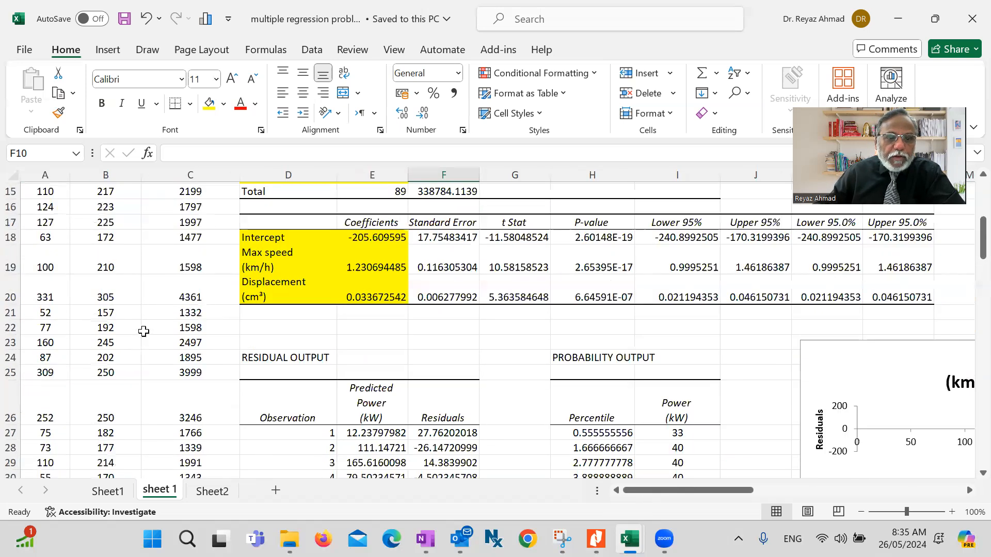
pyautogui.scroll(5, 144, 332)
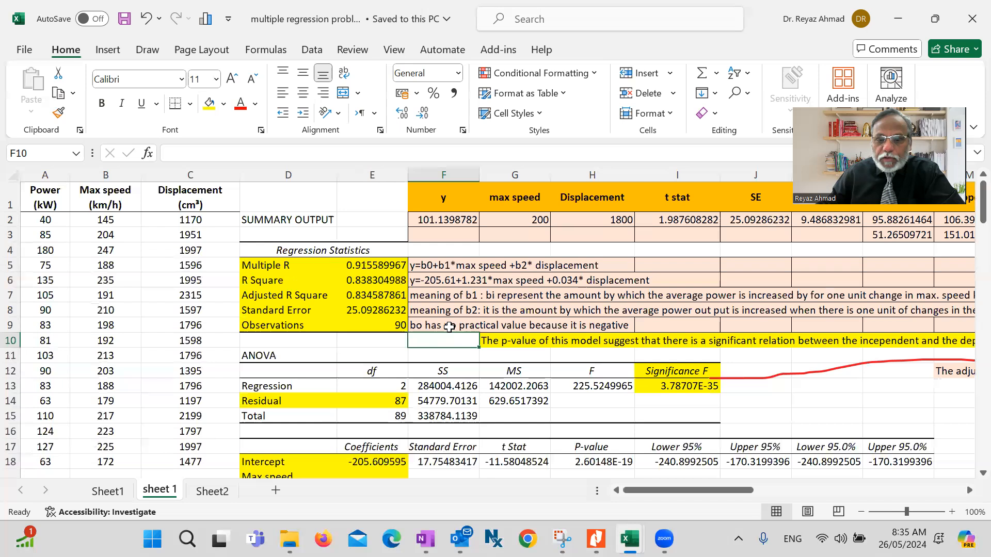
# - Switch to the Book1 workbook and open the Regression tool from Data Analysis
pyautogui.moveTo(629, 539)
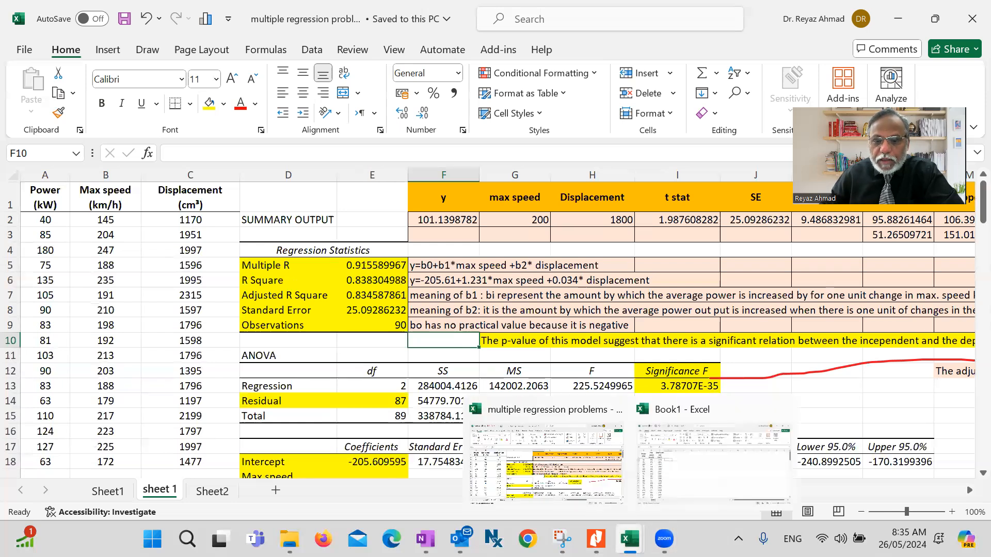
pyautogui.click(681, 495)
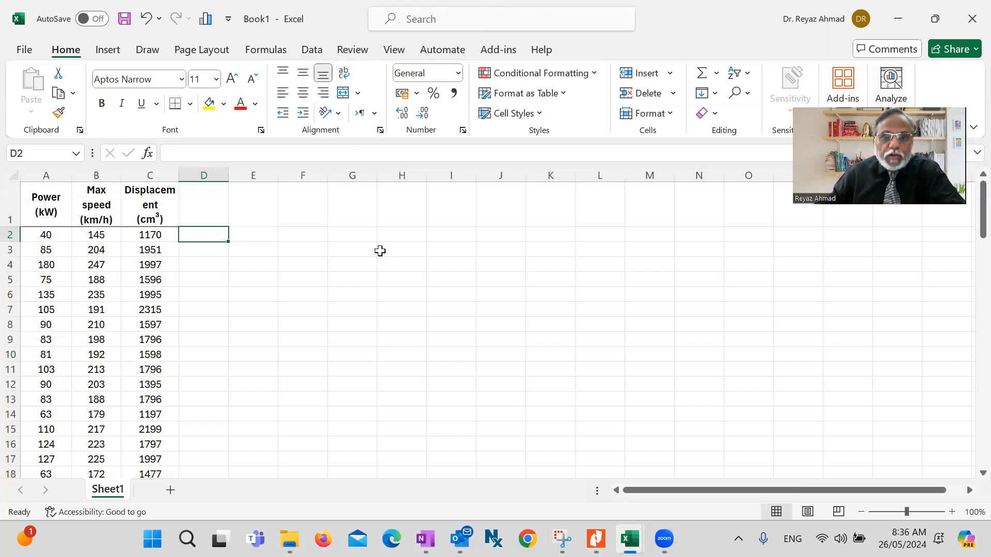
pyautogui.click(311, 52)
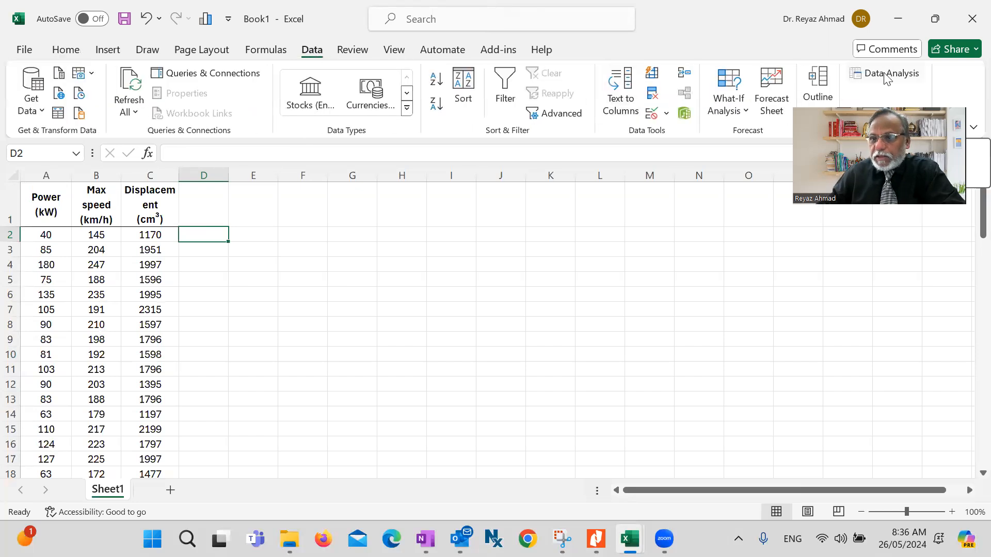
pyautogui.click(883, 73)
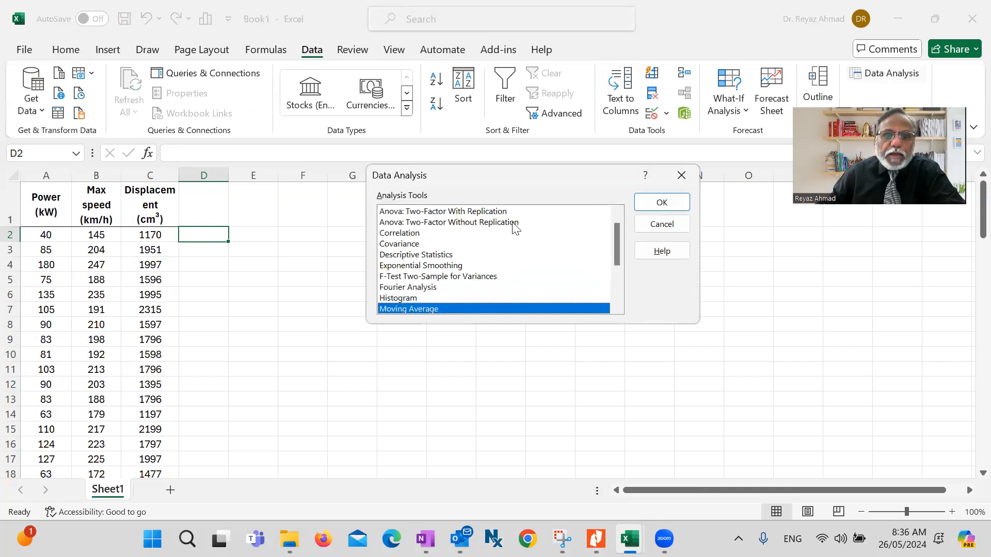
pyautogui.scroll(-2, 490, 240)
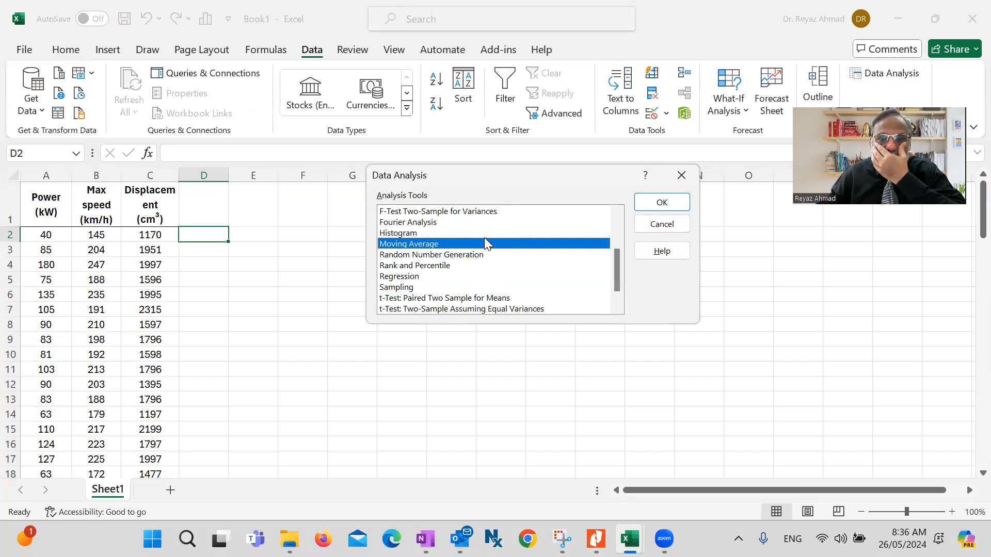
pyautogui.click(415, 277)
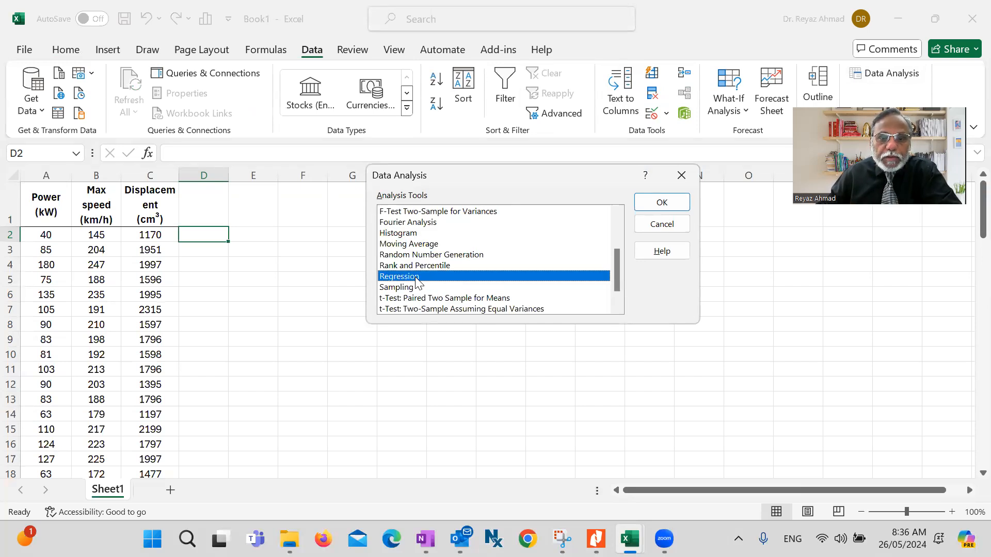
pyautogui.doubleClick(415, 277)
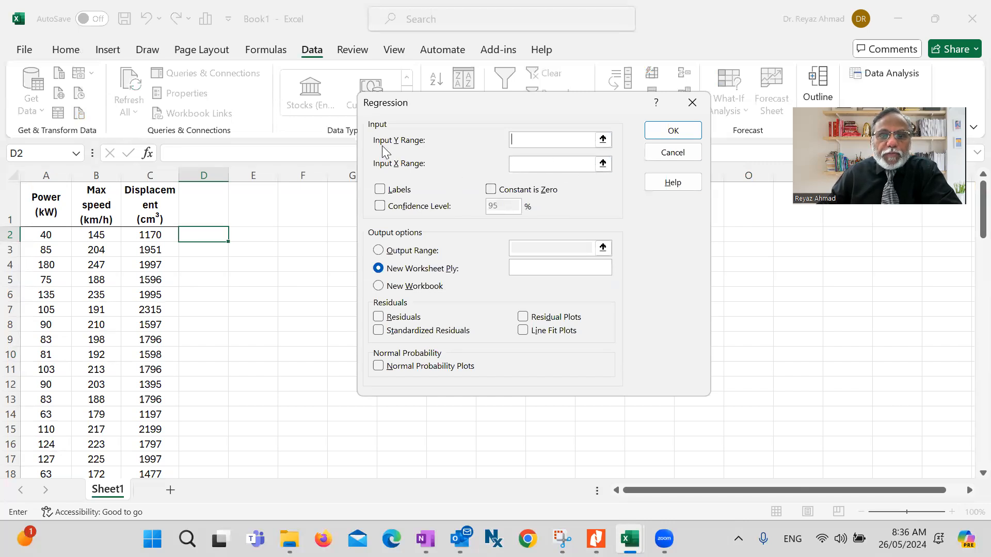
# - Set the regression's Input Y Range to the Power column with its header, A1:A91
pyautogui.click(603, 139)
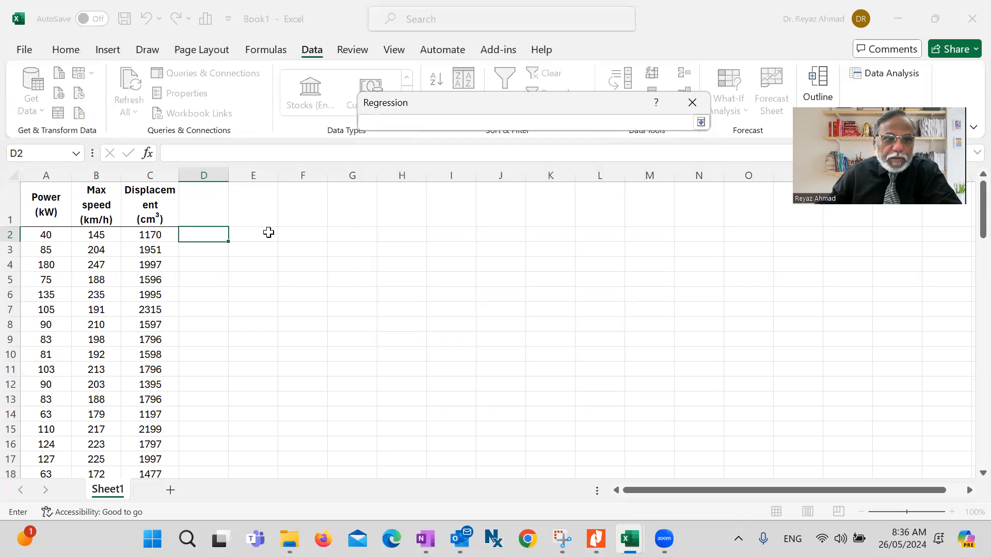
pyautogui.moveTo(49, 192); pyautogui.dragTo(67, 439)
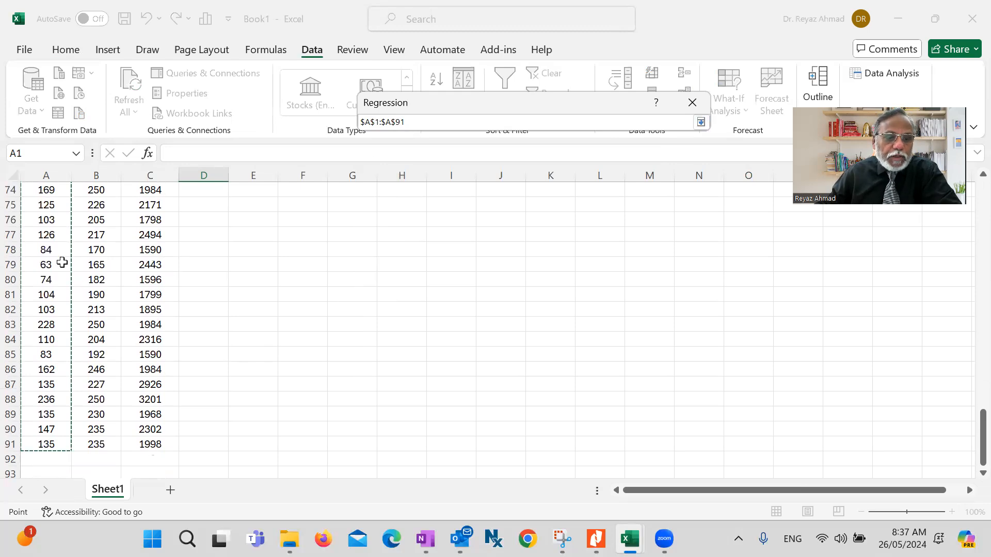
pyautogui.click(700, 121)
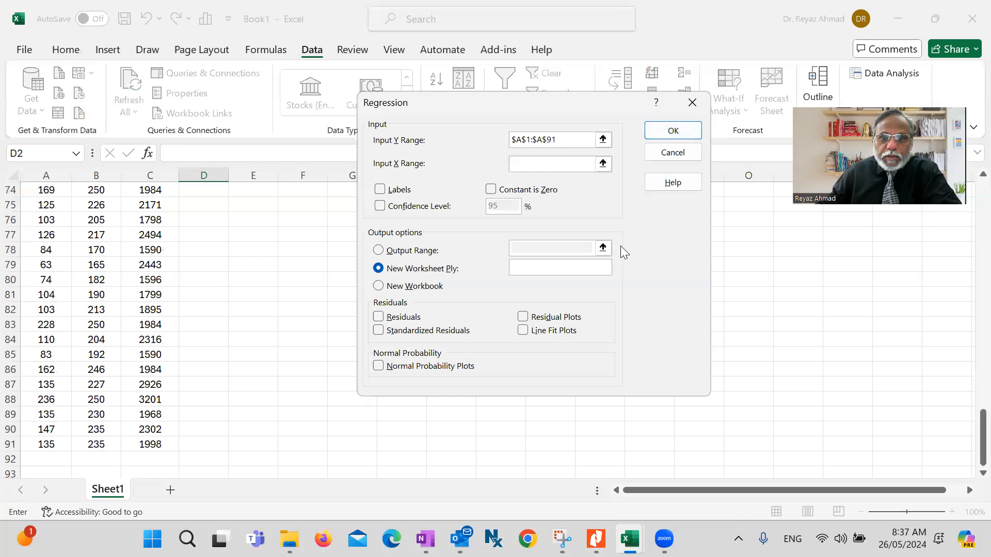
# - Set the regression's Input X Range to the Max speed and Displacement columns with their headers, B1:C91
pyautogui.click(572, 162)
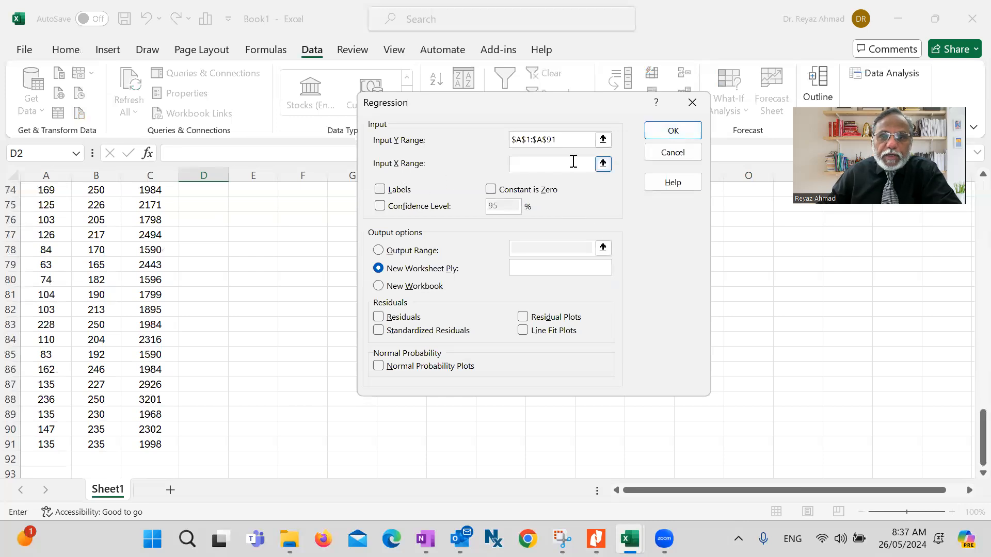
pyautogui.click(603, 165)
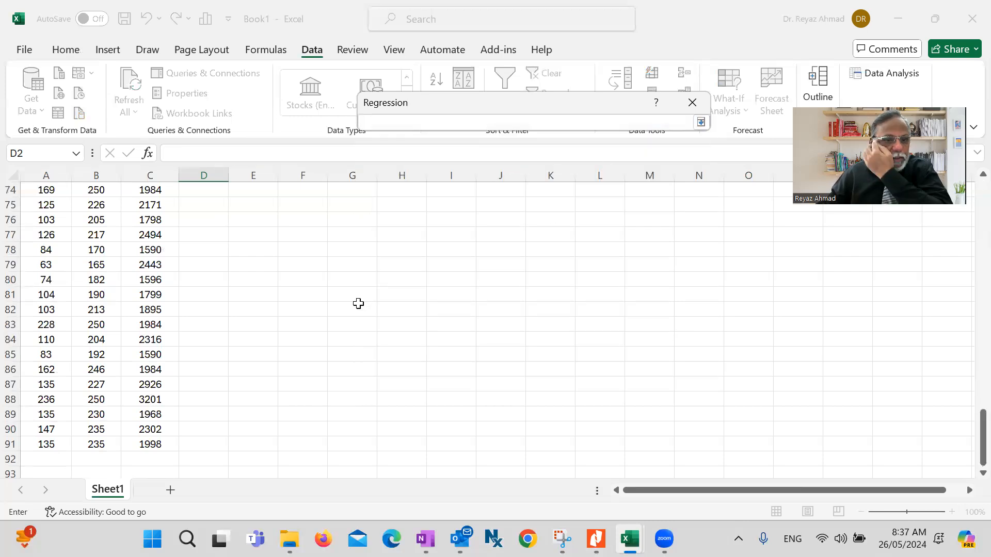
pyautogui.scroll(14, 156, 279)
pyautogui.scroll(10, 158, 272)
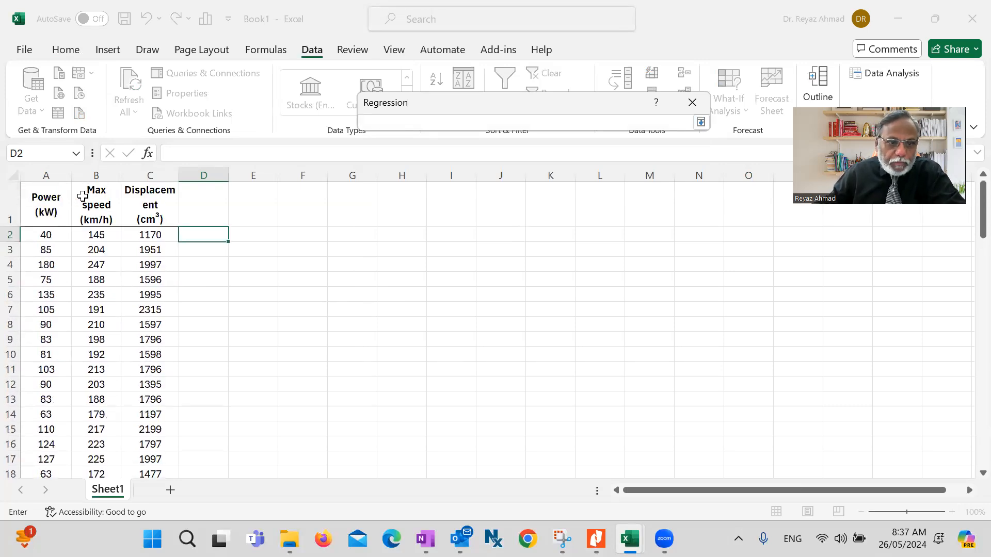
pyautogui.moveTo(92, 189); pyautogui.dragTo(150, 445)
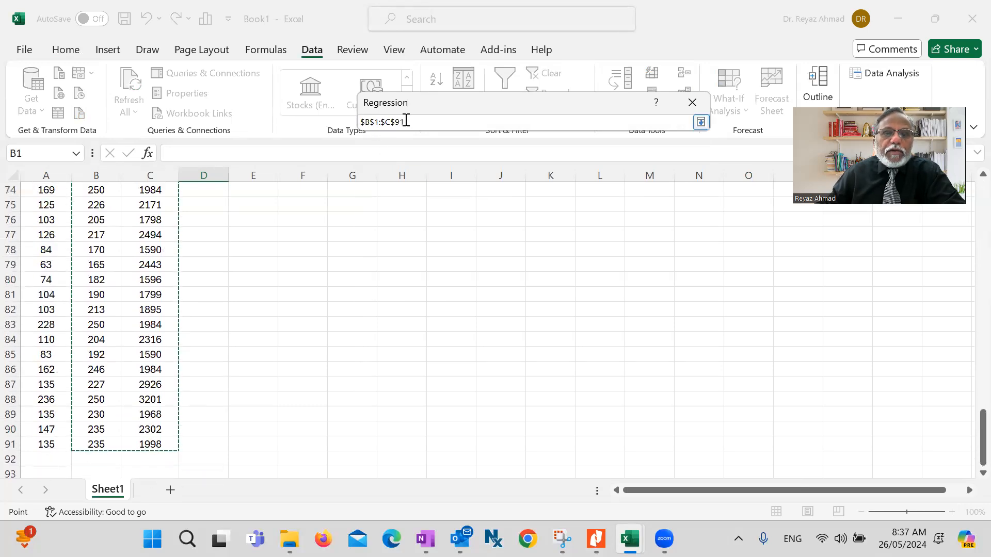
pyautogui.click(701, 122)
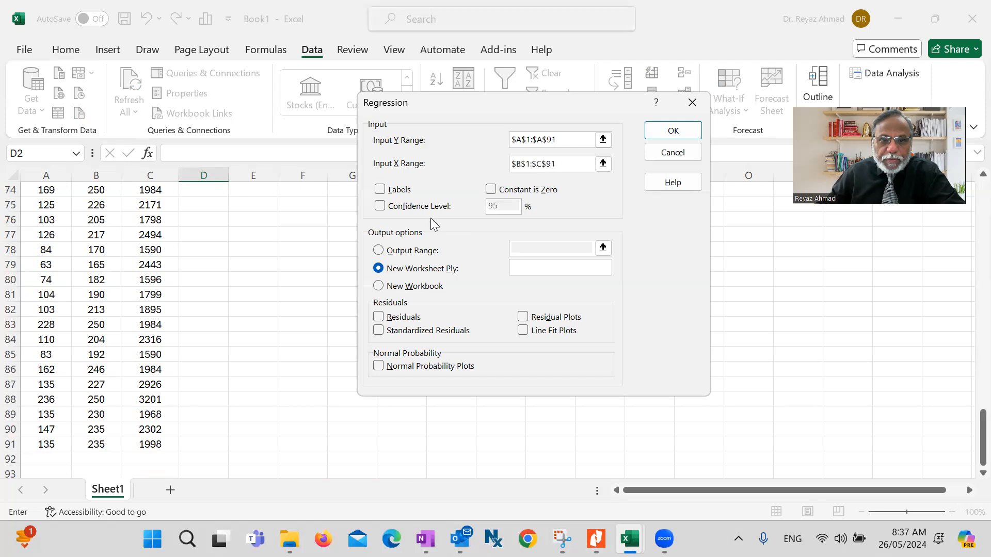
# - Enable Labels, choose Output Range as the destination type, and include Residuals, Residual Plots and Normal Probability Plots
pyautogui.click(380, 191)
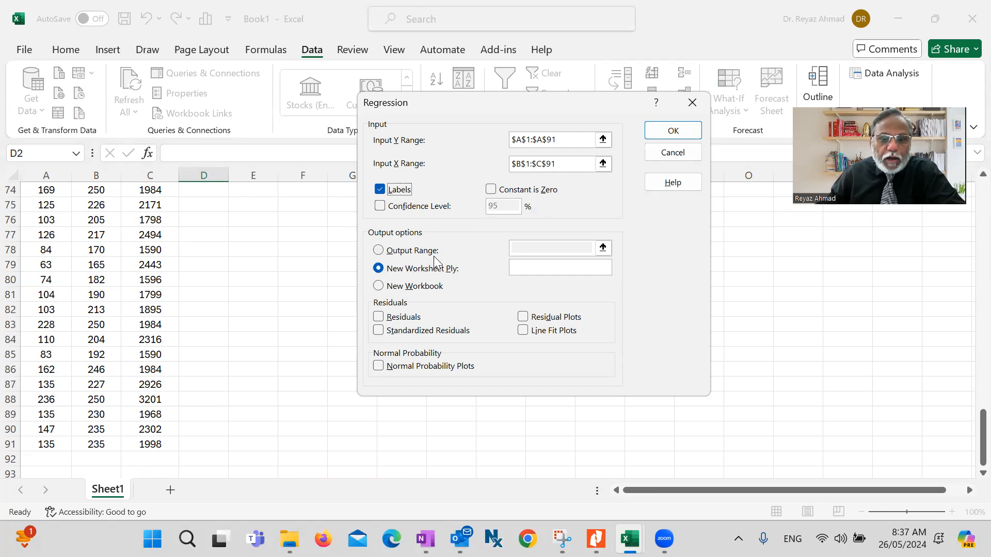
pyautogui.click(378, 251)
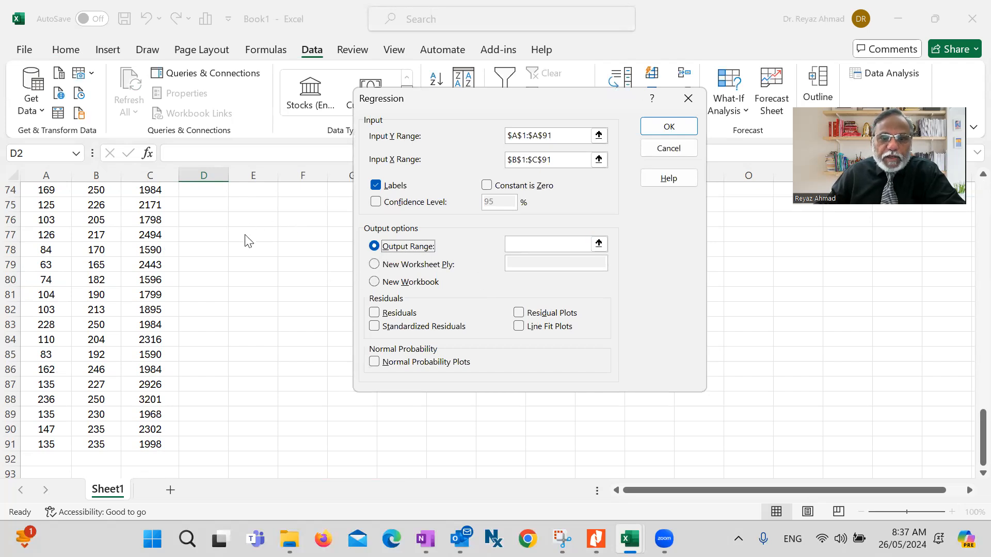
pyautogui.click(374, 314)
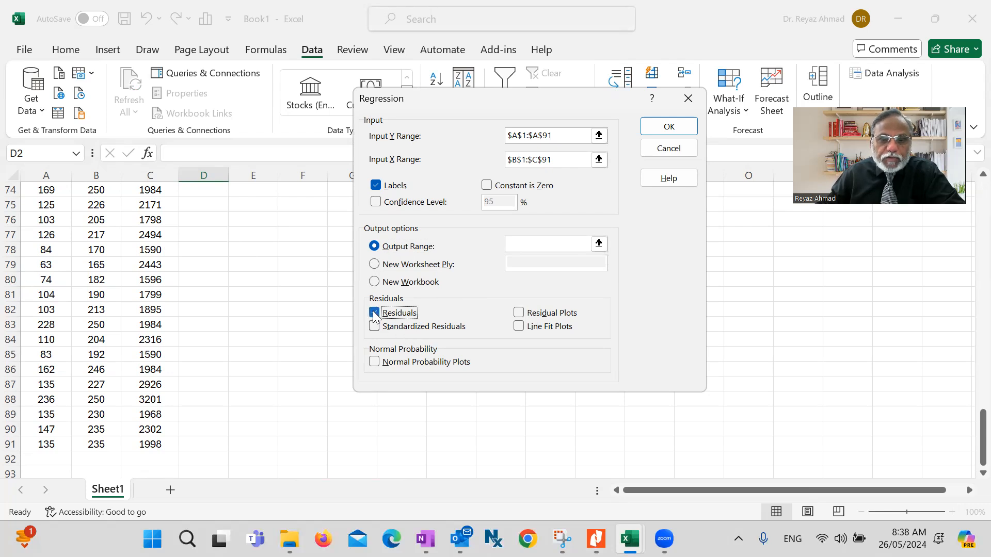
pyautogui.click(518, 314)
pyautogui.click(375, 361)
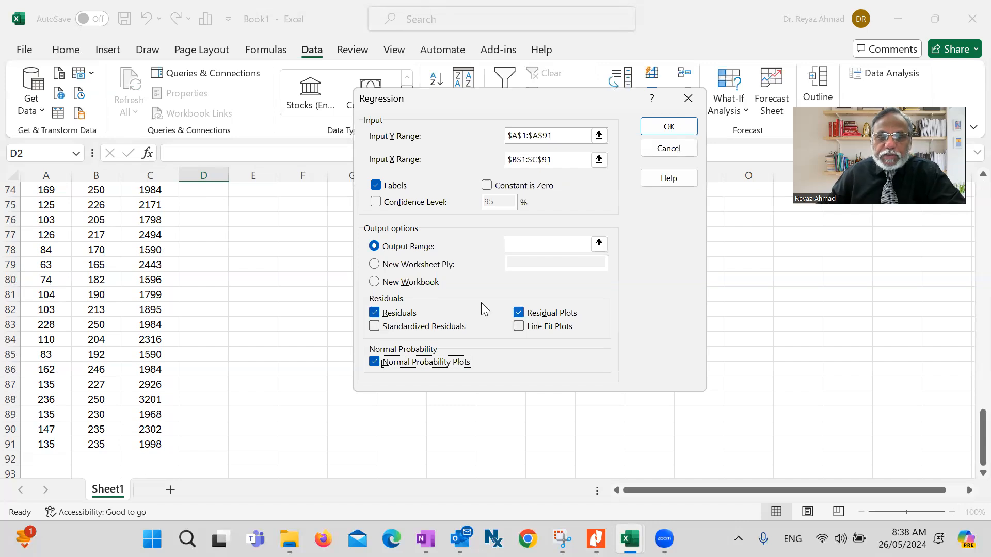
# - Set the output range to cell E7 and run the regression
pyautogui.click(599, 244)
pyautogui.scroll(3, 309, 330)
pyautogui.scroll(20, 309, 326)
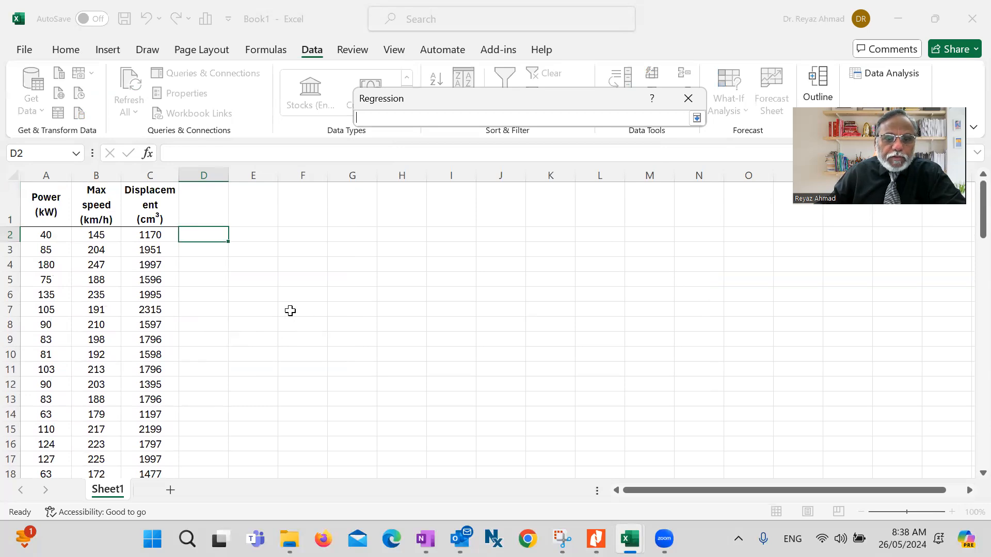
pyautogui.click(257, 310)
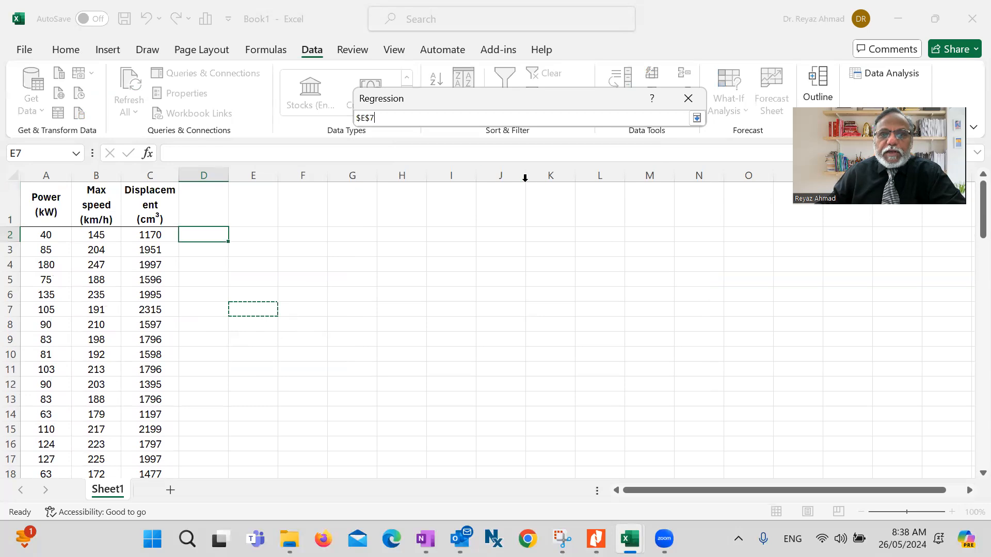
pyautogui.click(697, 119)
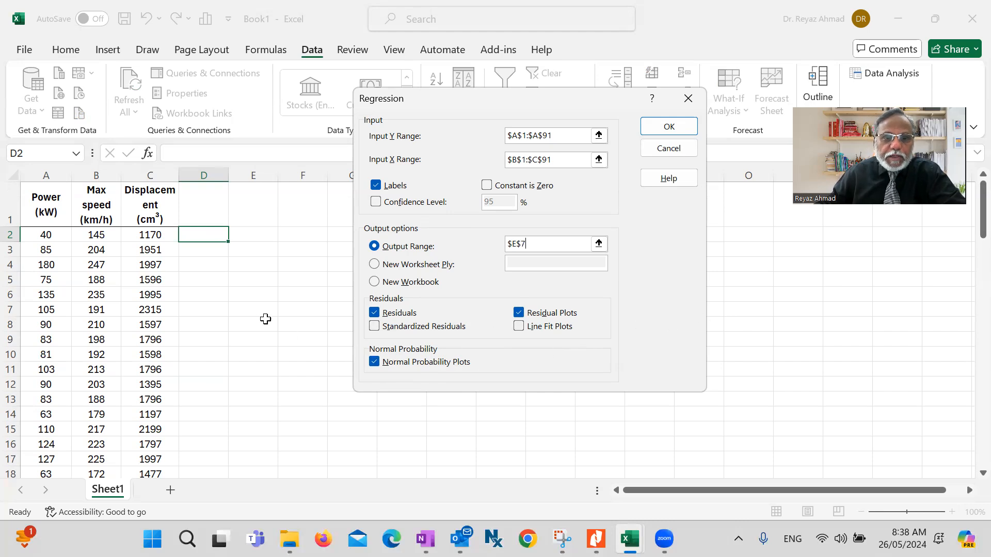
pyautogui.click(654, 135)
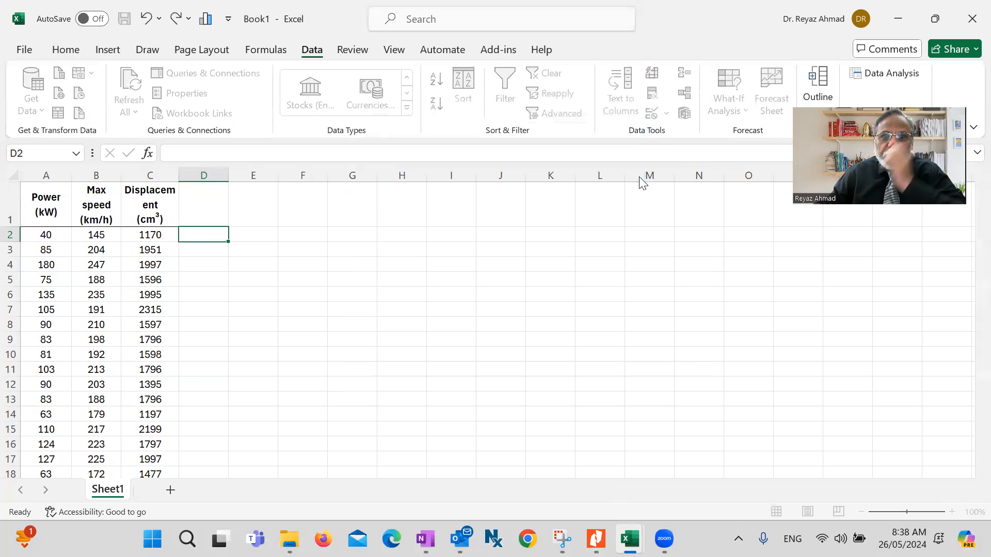
pyautogui.scroll(-1, 567, 284)
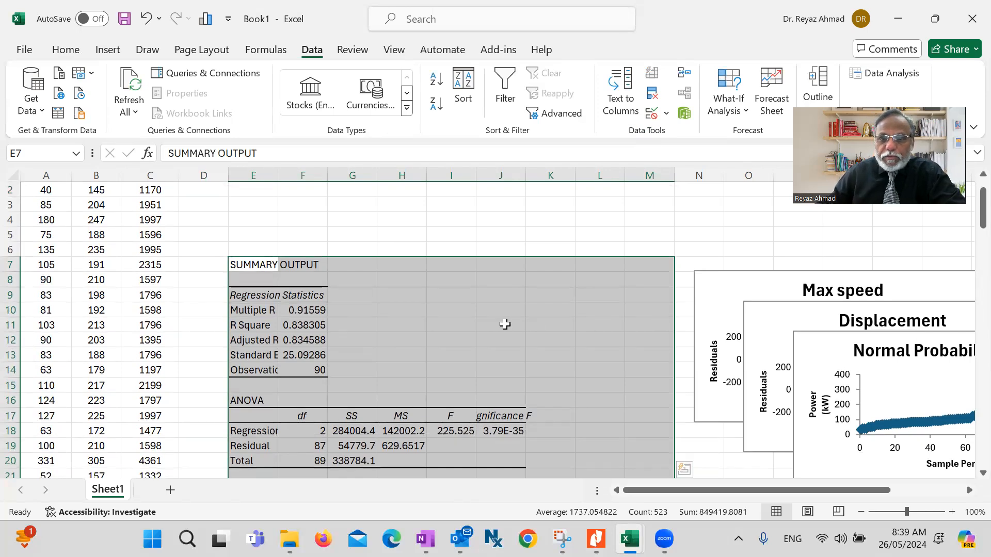
# - Widen columns E and F so the regression statistics labels and values fit in full
pyautogui.scroll(-1, 503, 321)
pyautogui.scroll(-1, 497, 310)
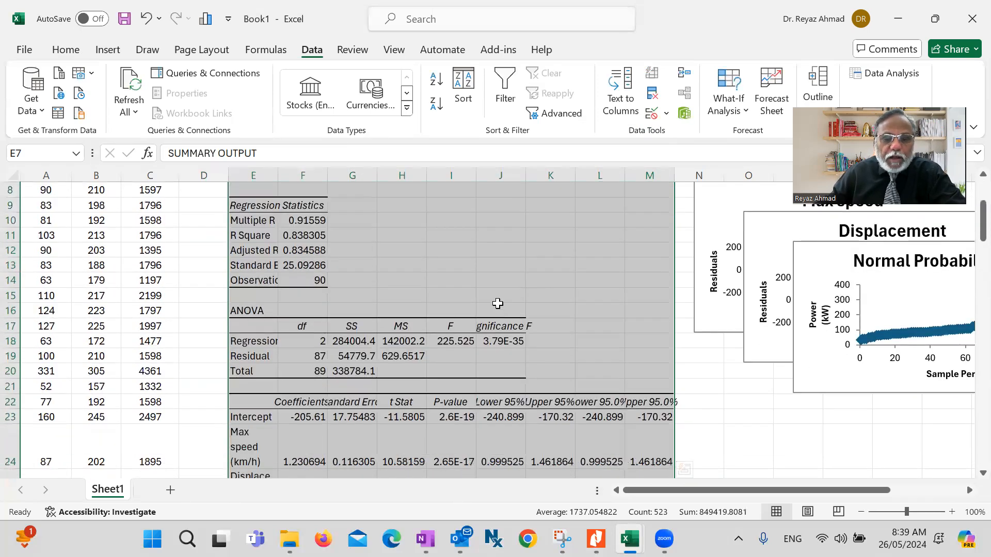
pyautogui.scroll(3, 497, 304)
pyautogui.moveTo(277, 176); pyautogui.dragTo(322, 182)
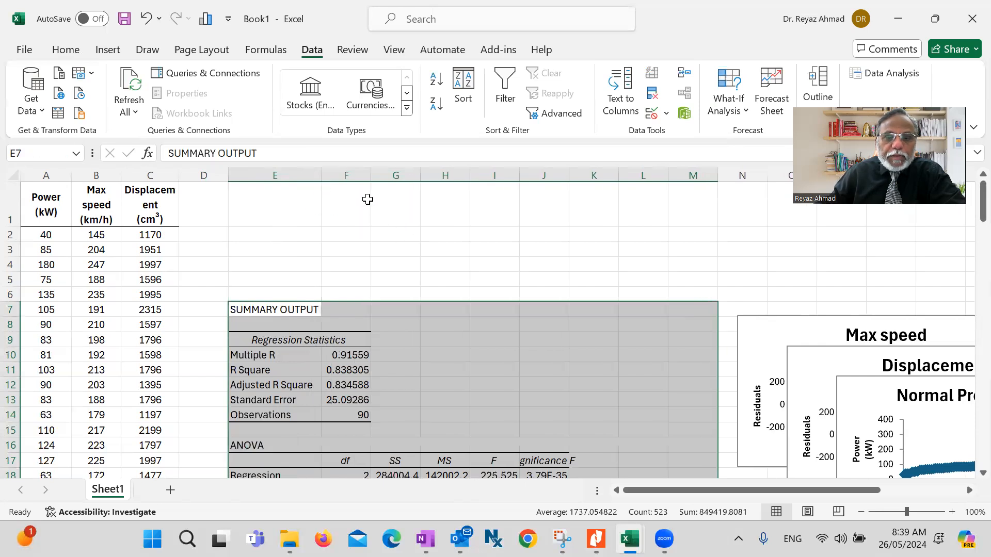
pyautogui.scroll(-2, 518, 299)
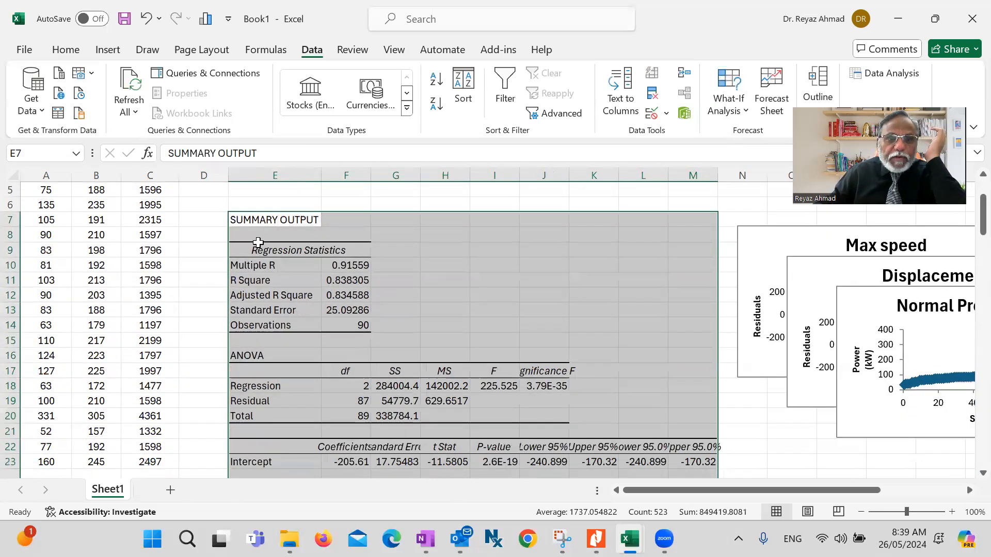
pyautogui.moveTo(250, 223); pyautogui.dragTo(359, 316)
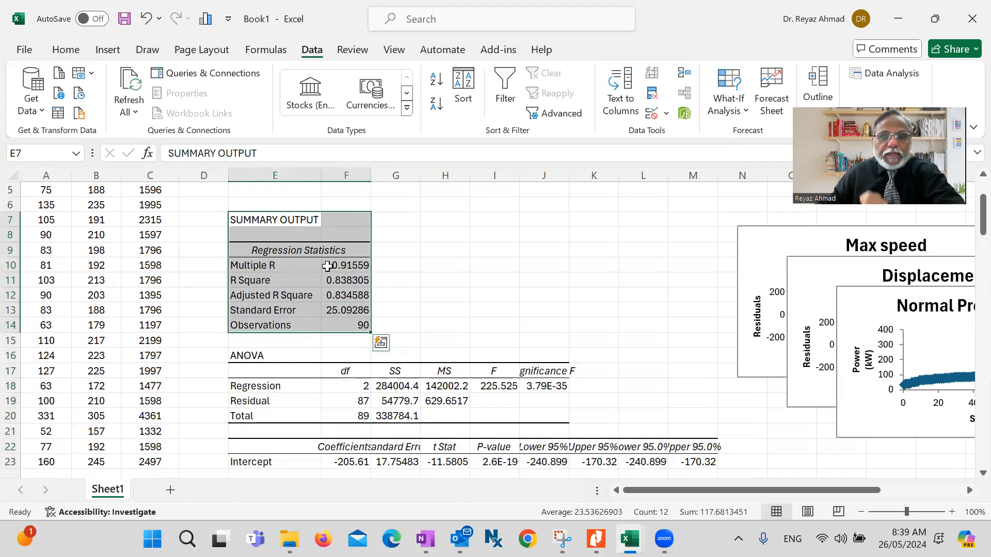
pyautogui.scroll(-1, 454, 306)
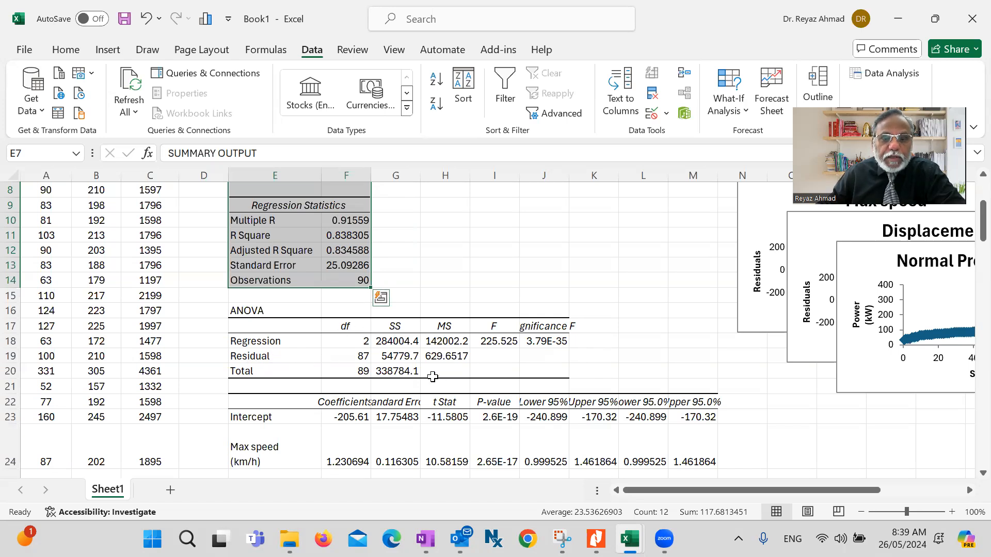
pyautogui.scroll(-2, 386, 375)
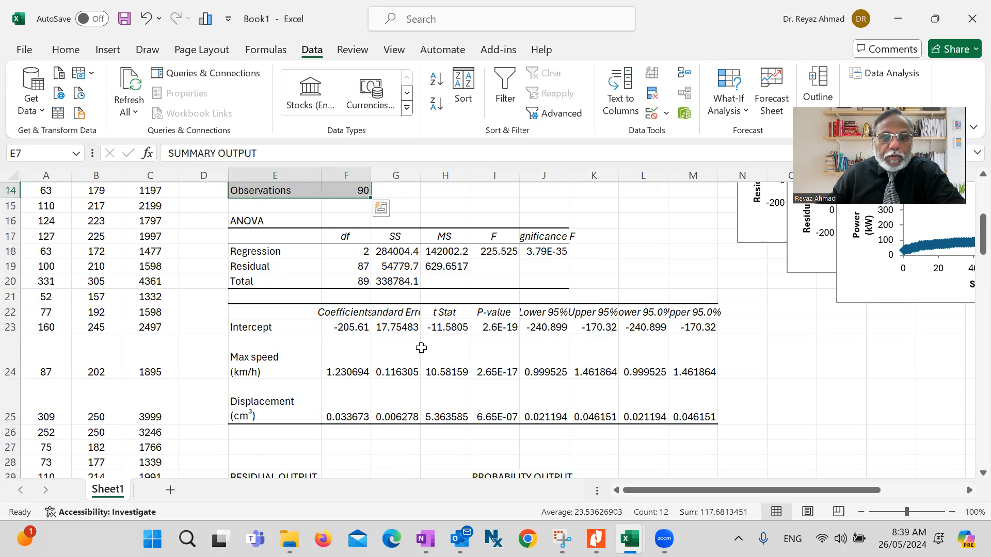
pyautogui.scroll(5, 421, 349)
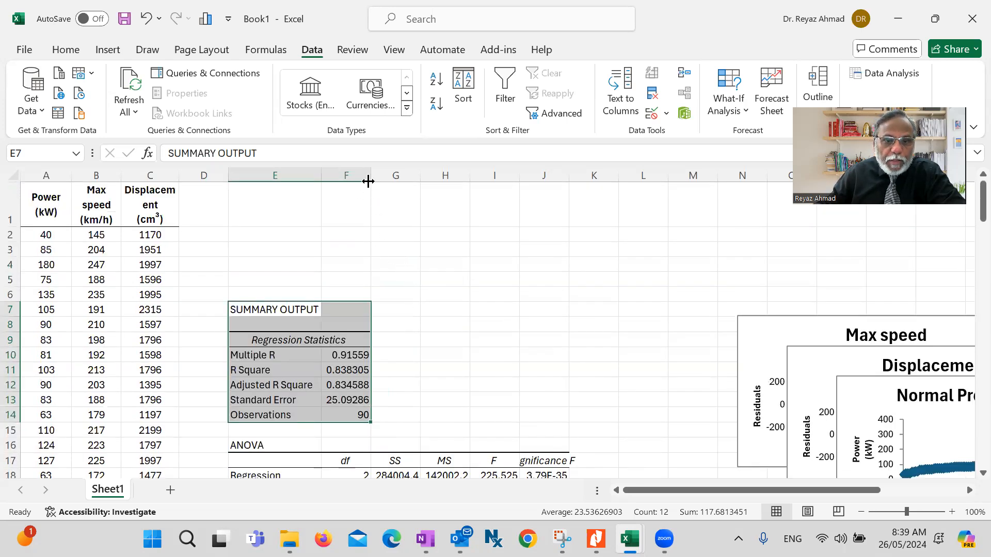
pyautogui.moveTo(368, 180); pyautogui.dragTo(407, 181)
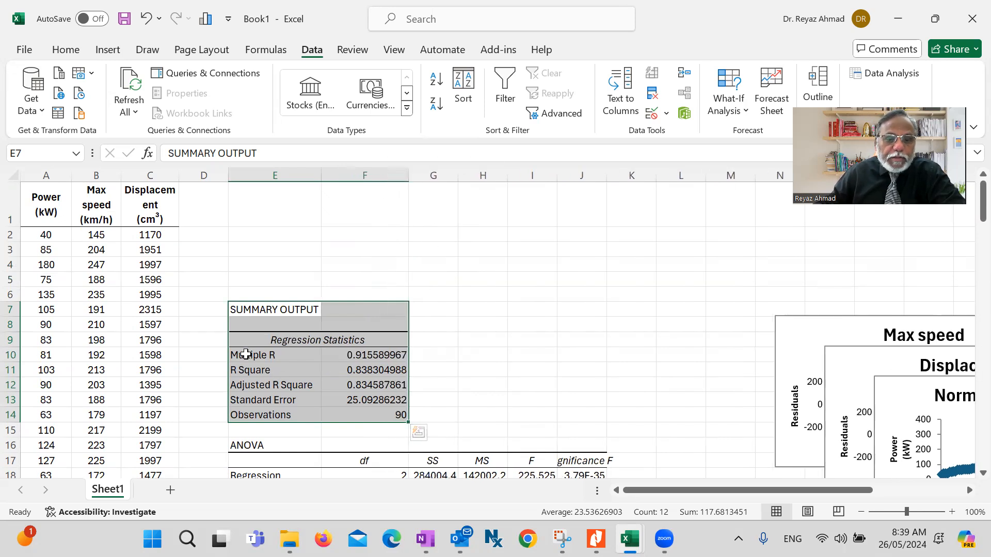
# - Fill the regression statistics from Multiple R to Observations, E10:F14, with yellow
pyautogui.moveTo(240, 357); pyautogui.dragTo(355, 414)
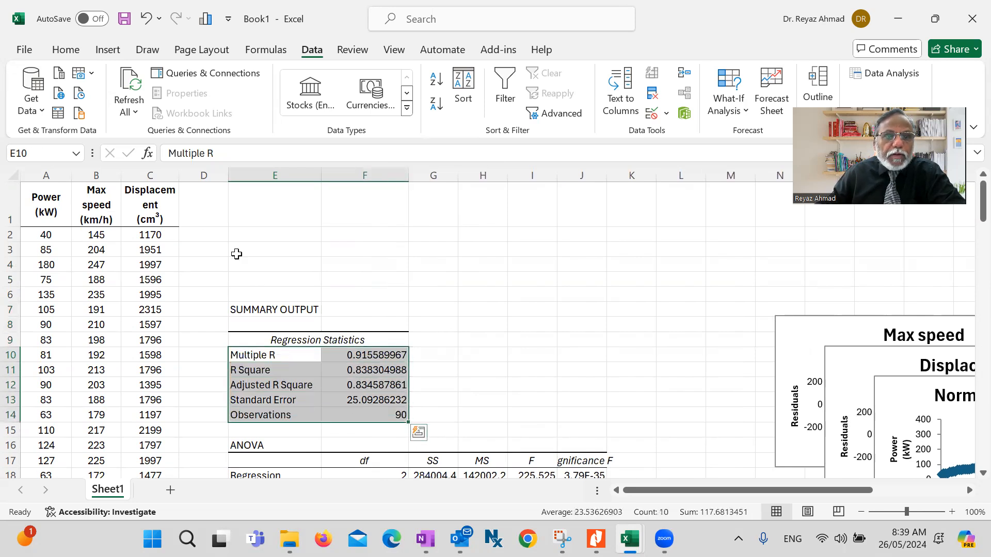
pyautogui.click(72, 51)
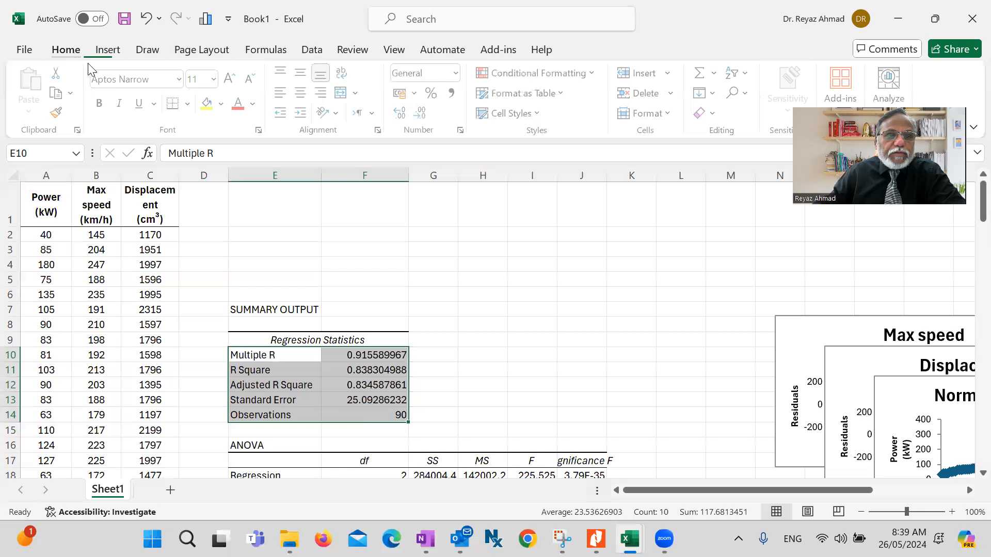
pyautogui.click(210, 105)
# - Fill the Residual degrees of freedom cells E19:F19 and the coefficient names and values E23:F25 with yellow
pyautogui.scroll(-4, 382, 320)
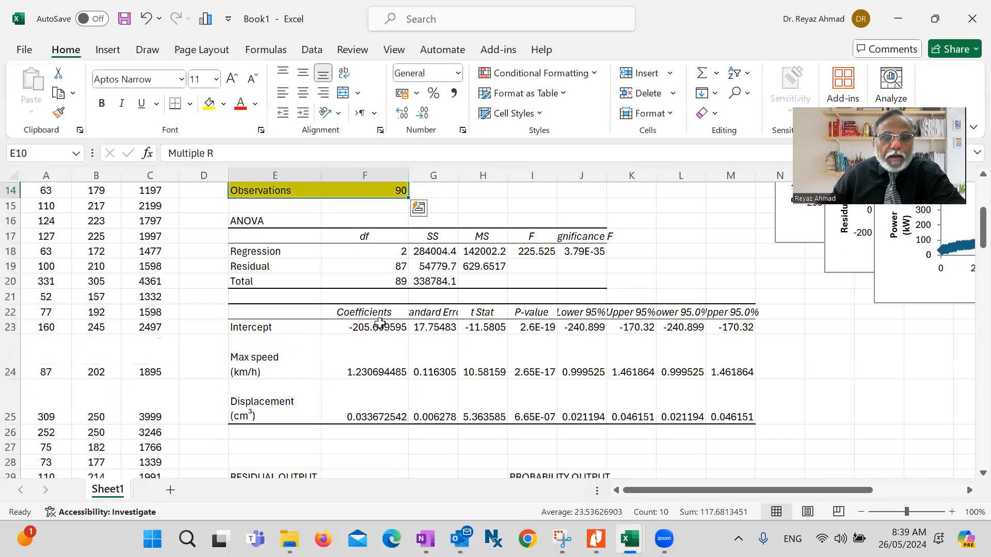
pyautogui.moveTo(234, 269); pyautogui.dragTo(356, 267)
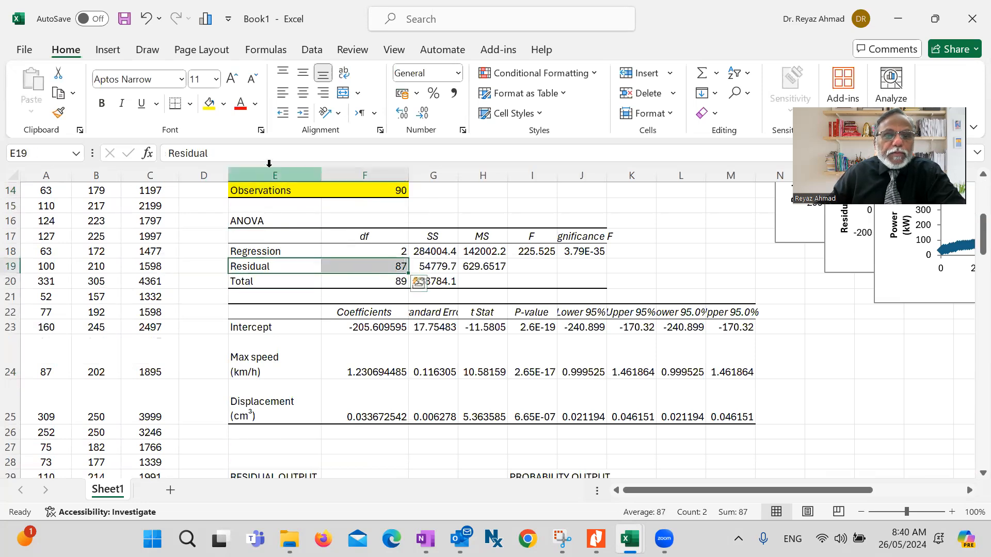
pyautogui.click(208, 103)
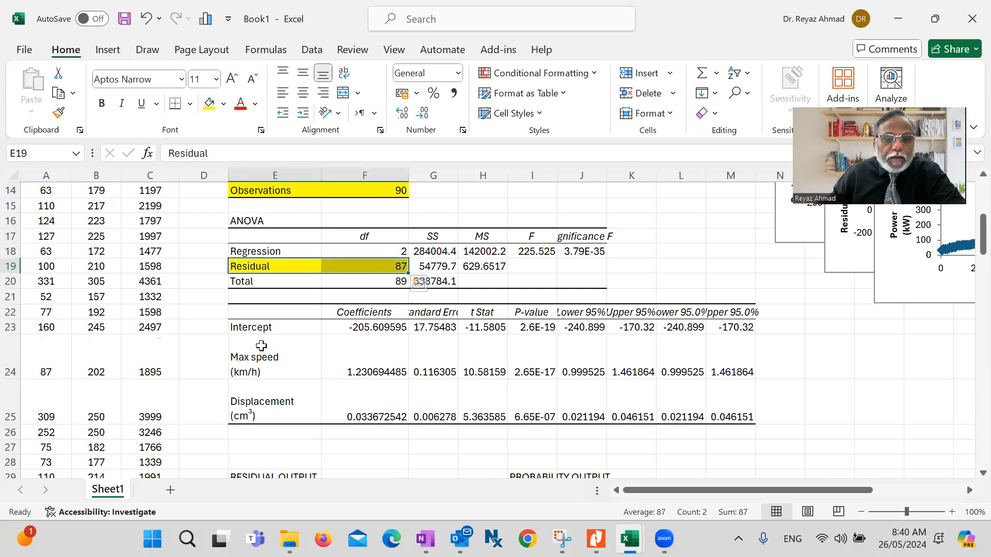
pyautogui.moveTo(237, 331); pyautogui.dragTo(347, 387)
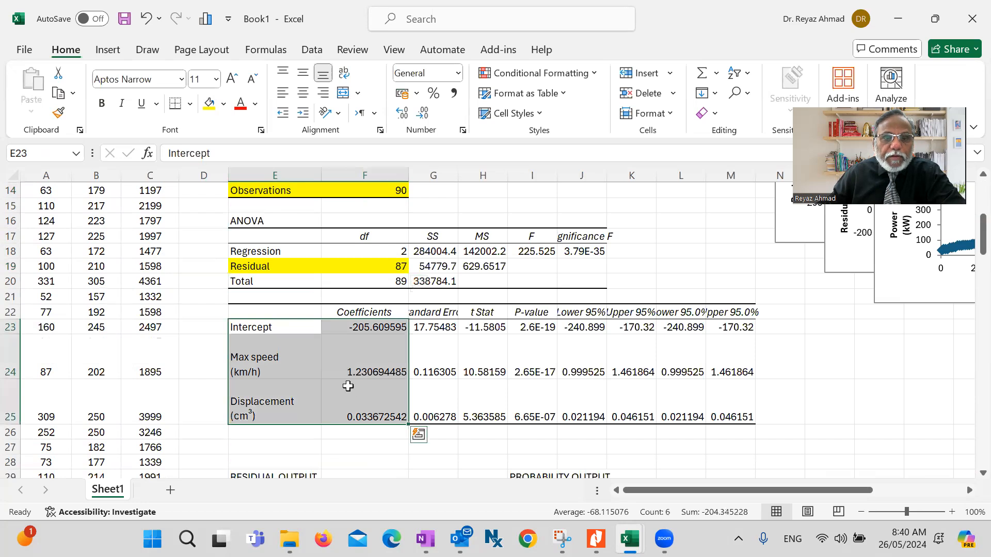
pyautogui.click(209, 106)
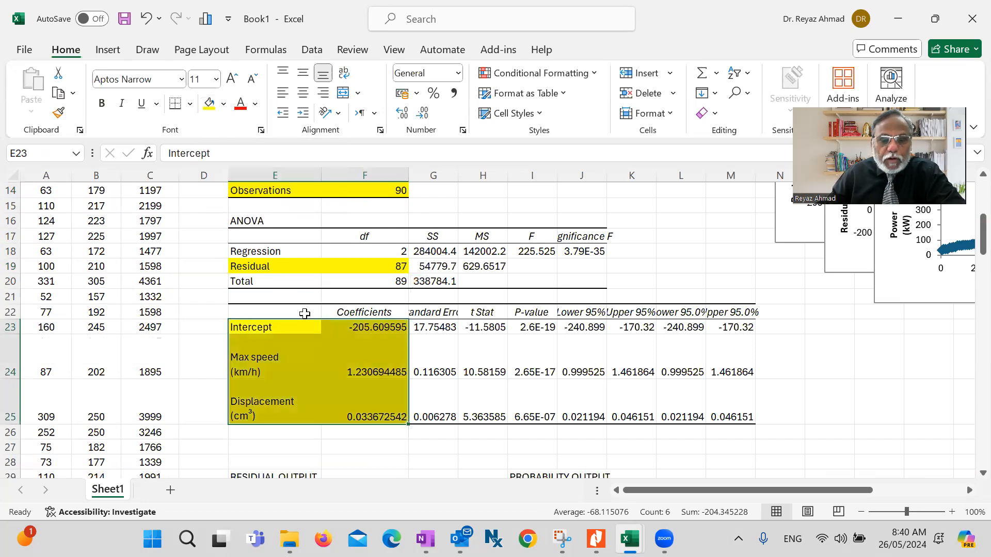
pyautogui.click(454, 457)
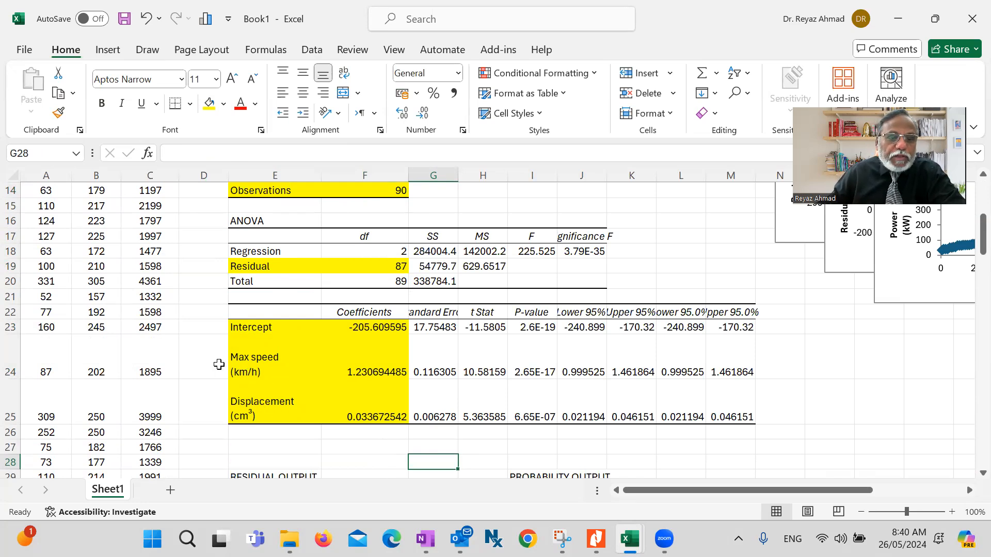
# - Label the Intercept, Max speed and Displacement coefficients b0, b1 and b2 in cells D23, D24 and D25
pyautogui.click(200, 325)
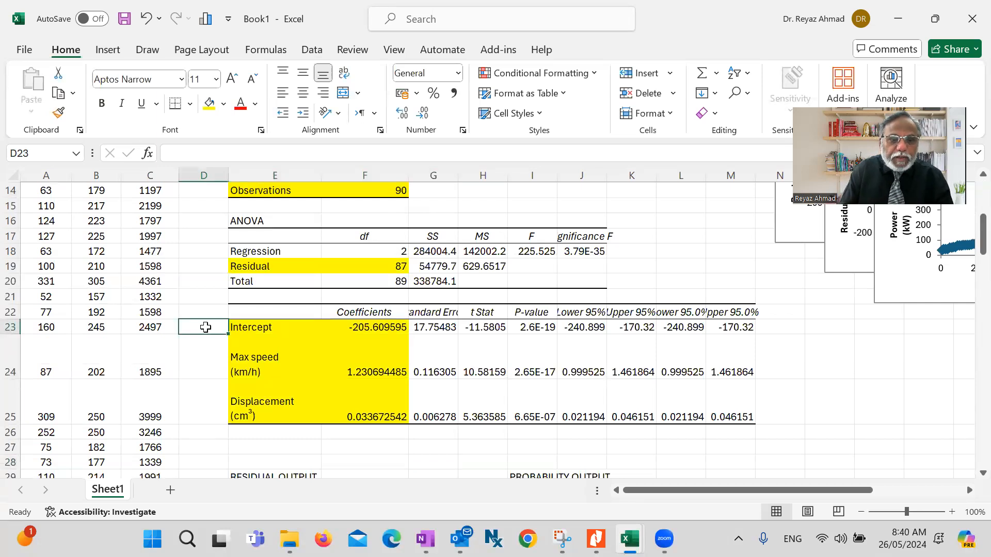
pyautogui.write('b')
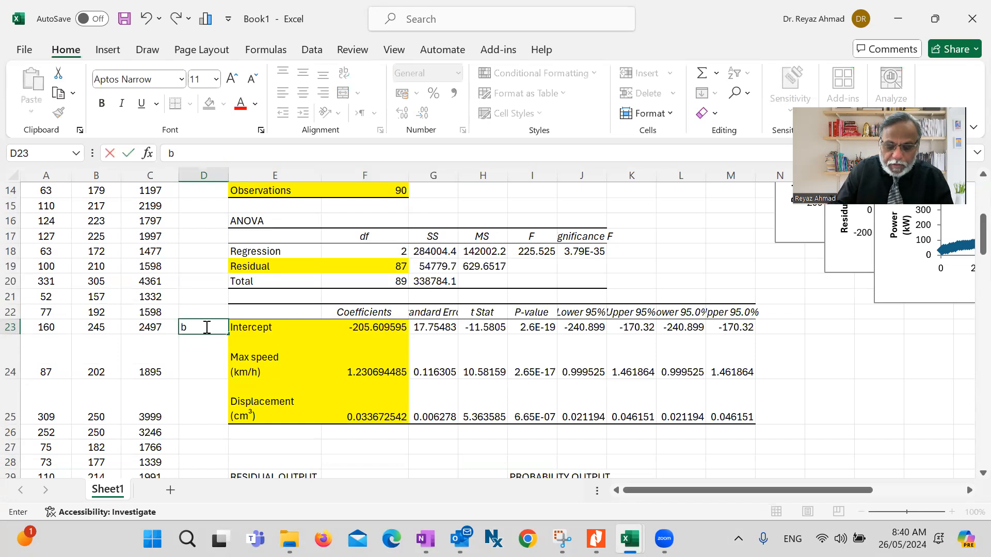
pyautogui.write('0')
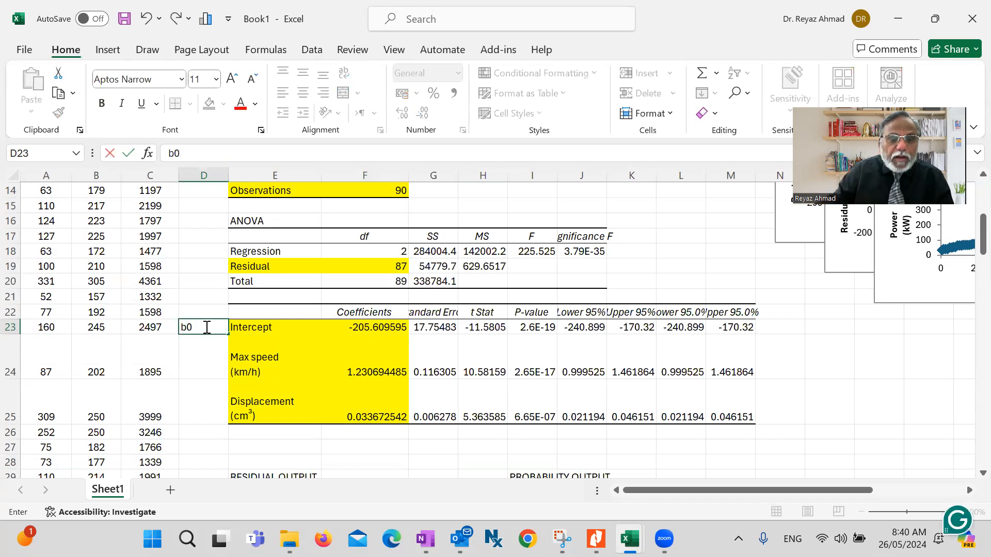
pyautogui.click(200, 362)
pyautogui.write('b')
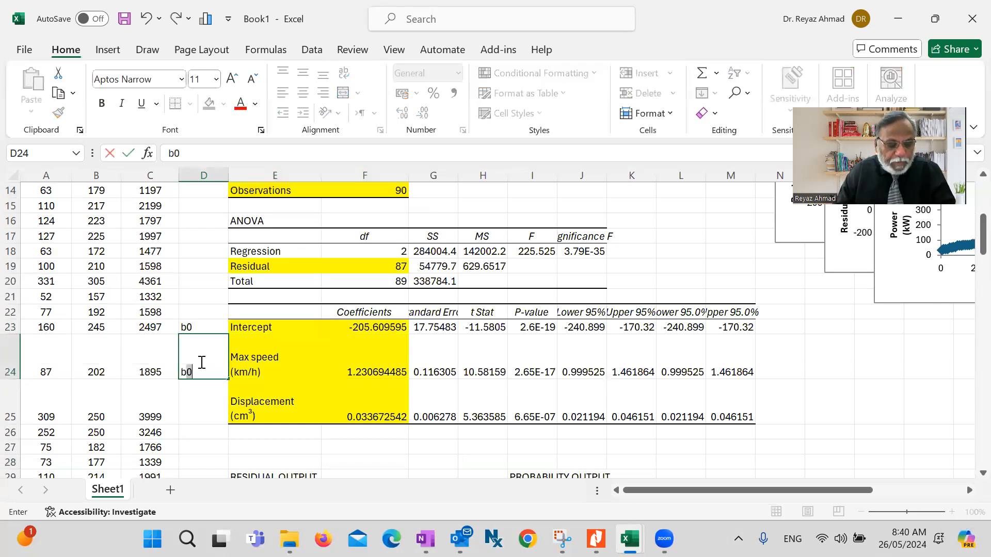
pyautogui.write('1')
pyautogui.click(196, 403)
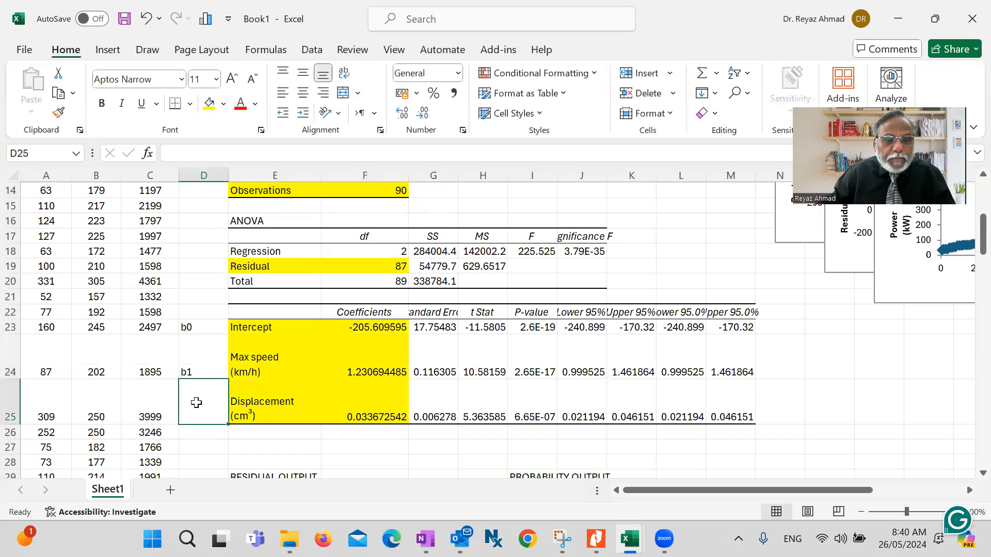
pyautogui.write('b2')
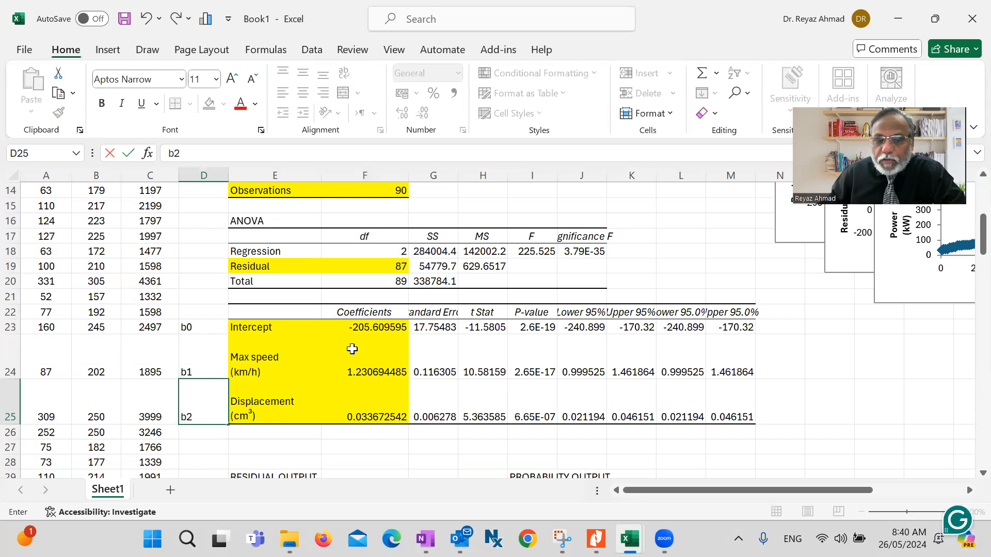
pyautogui.scroll(5, 360, 345)
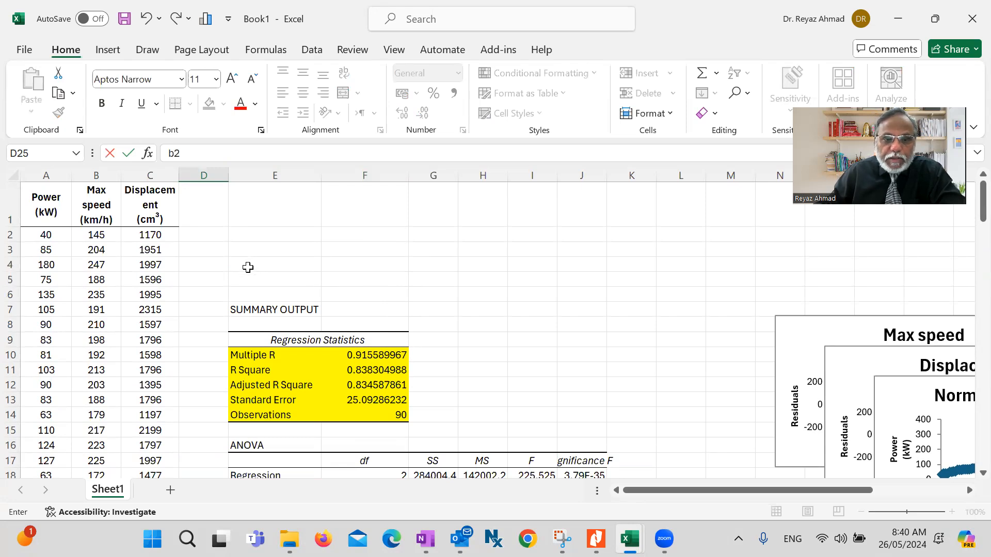
pyautogui.click(248, 266)
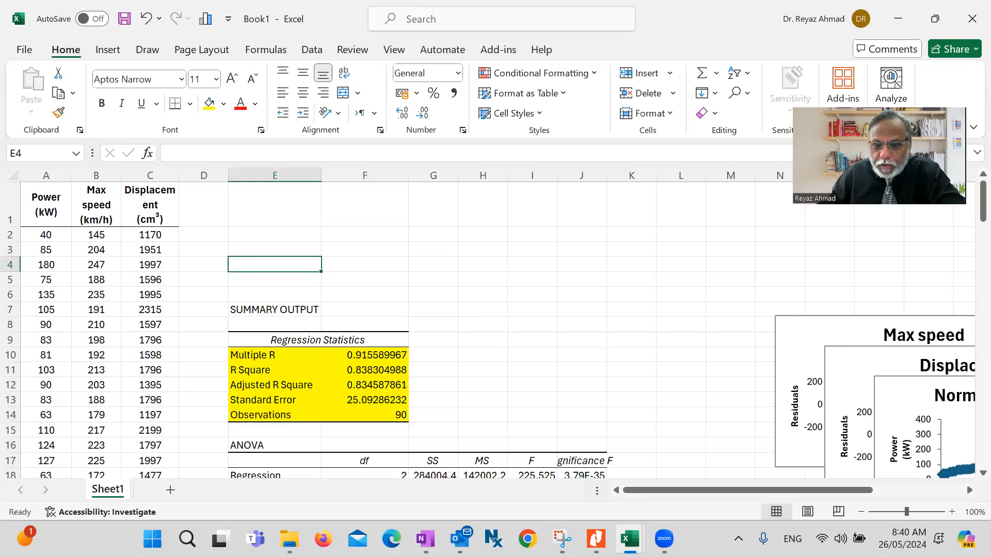
# - Switch to the multiple regression problems workbook and copy the general equation y=b0+b1*max speed +b2* displacement from F5:H5
pyautogui.moveTo(630, 538)
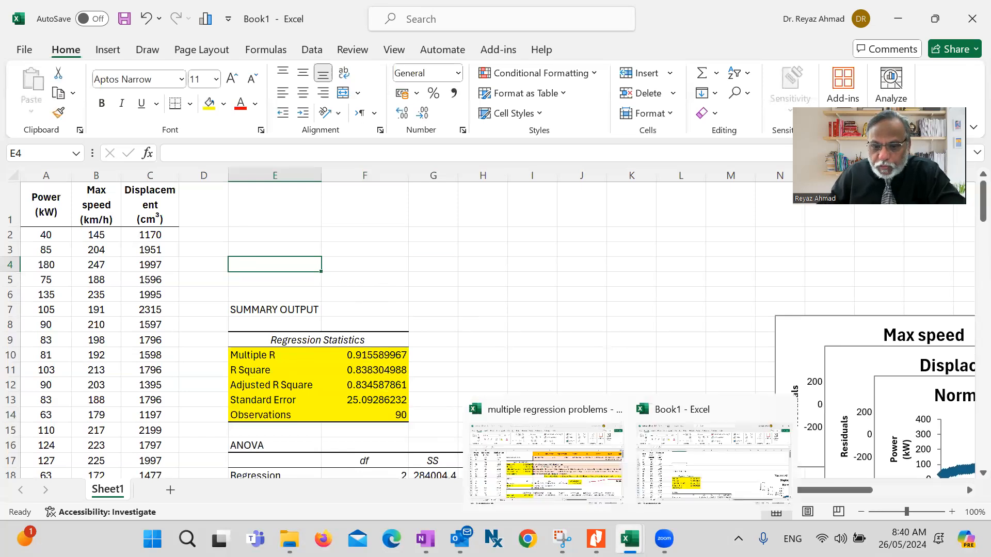
pyautogui.click(592, 494)
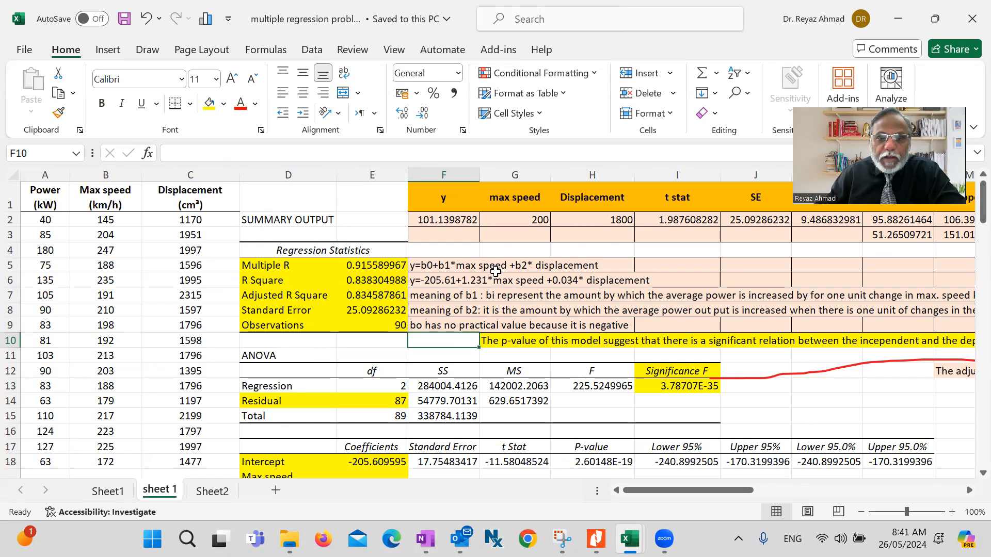
pyautogui.click(413, 276)
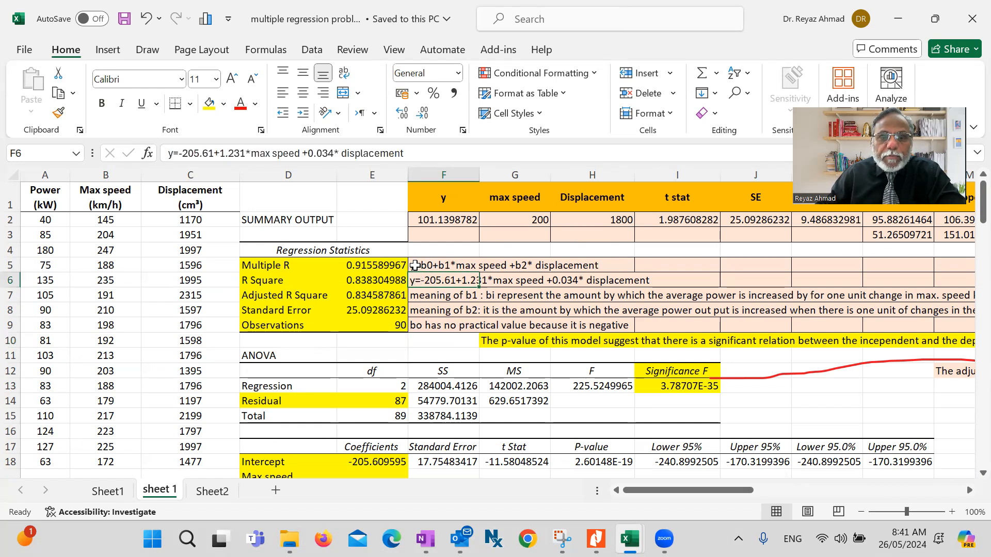
pyautogui.click(417, 265)
pyautogui.moveTo(453, 265); pyautogui.dragTo(551, 279)
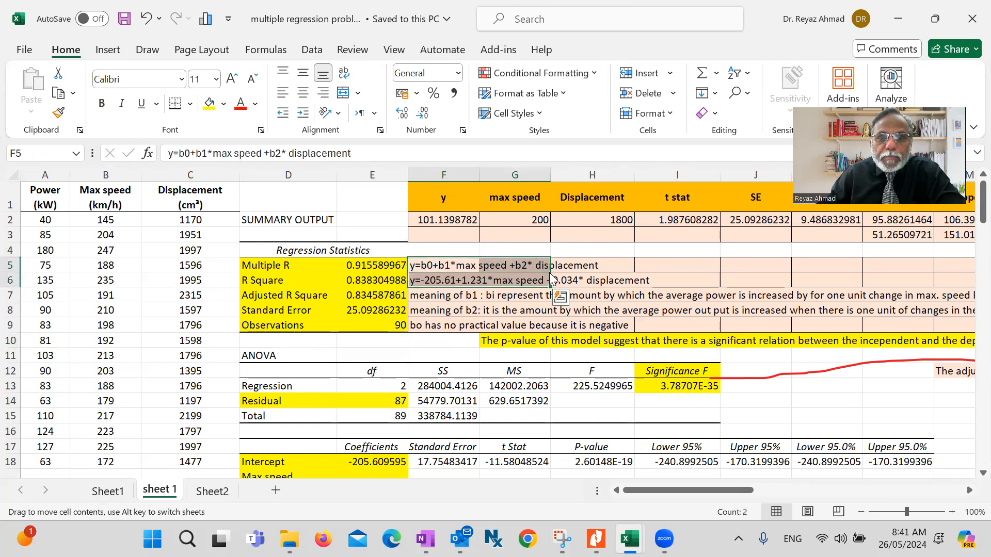
pyautogui.click(461, 356)
pyautogui.moveTo(416, 266); pyautogui.dragTo(567, 268)
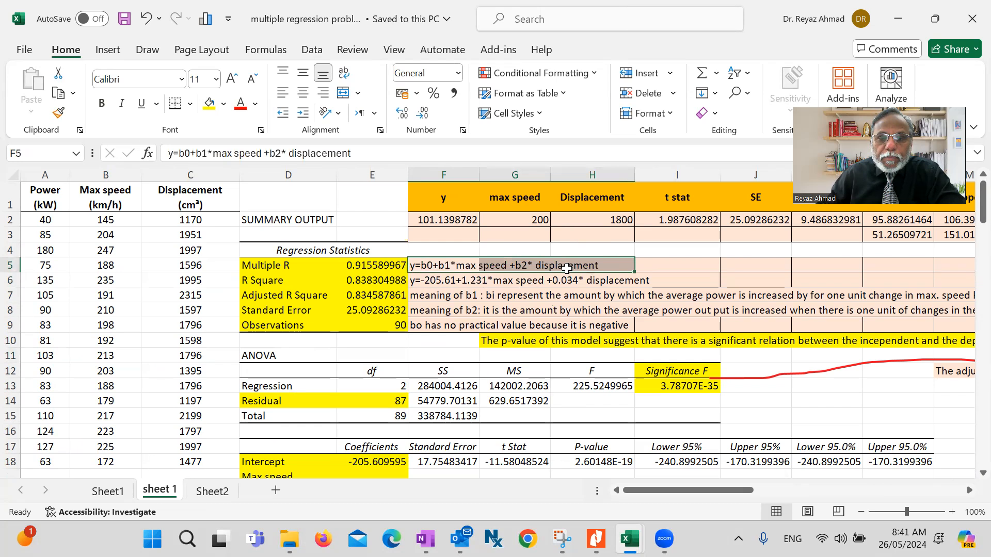
pyautogui.rightClick(567, 272)
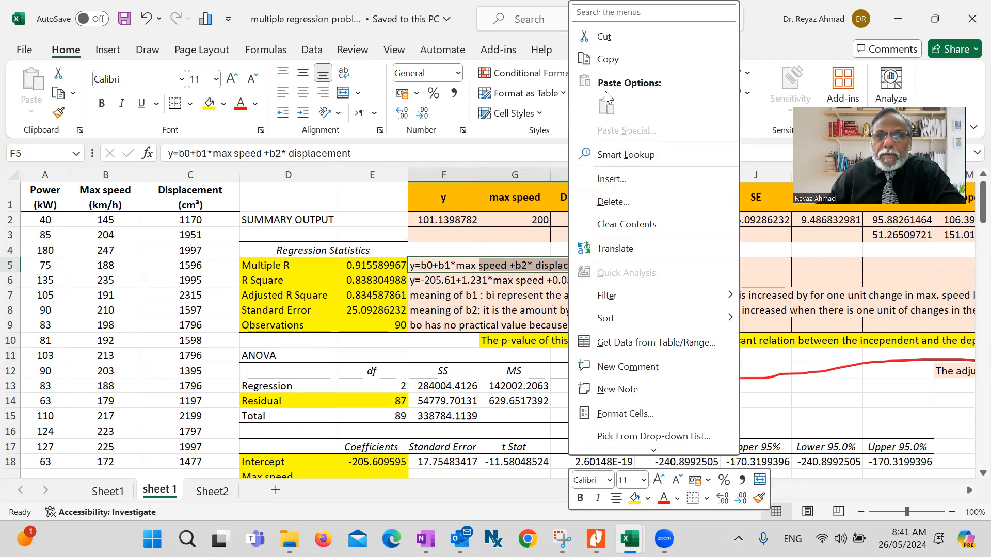
pyautogui.click(615, 60)
# - Paste the copied general regression equation into cell E4 of Book1, above the summary output
pyautogui.moveTo(630, 539)
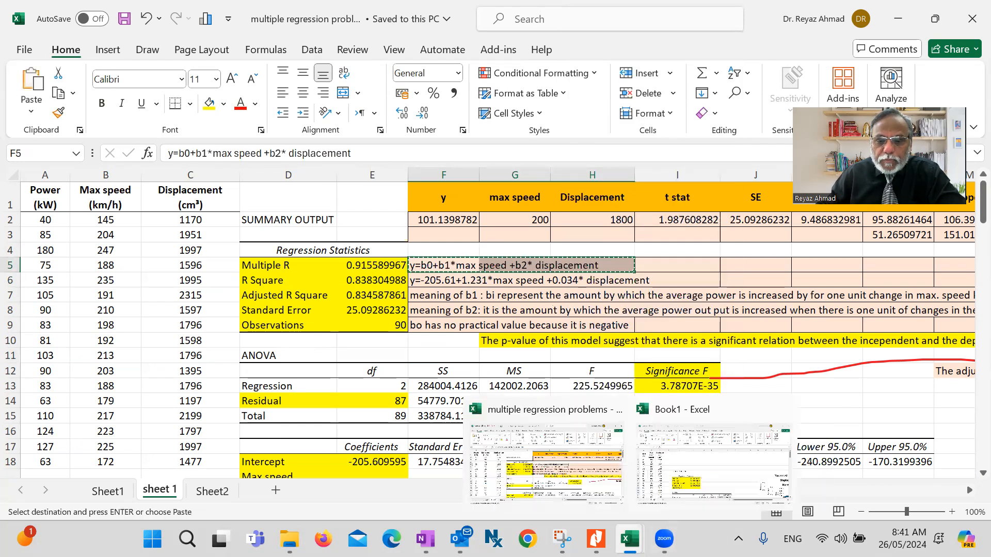
pyautogui.click(726, 496)
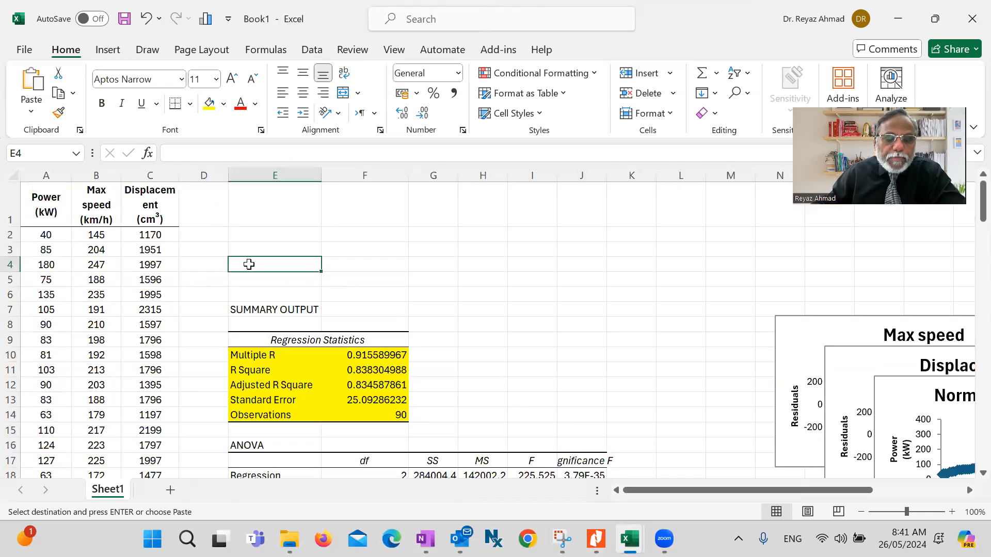
pyautogui.rightClick(249, 264)
pyautogui.click(283, 104)
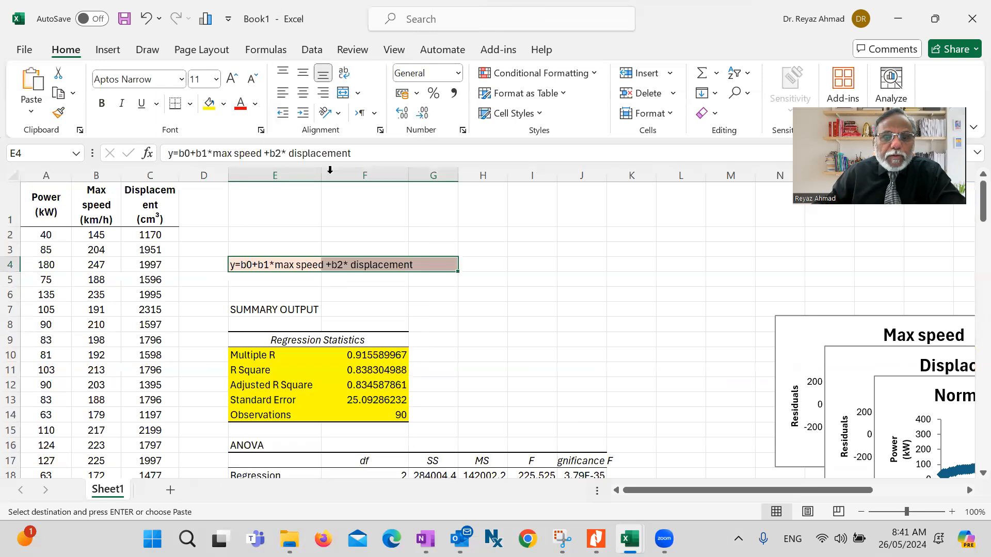
pyautogui.click(452, 305)
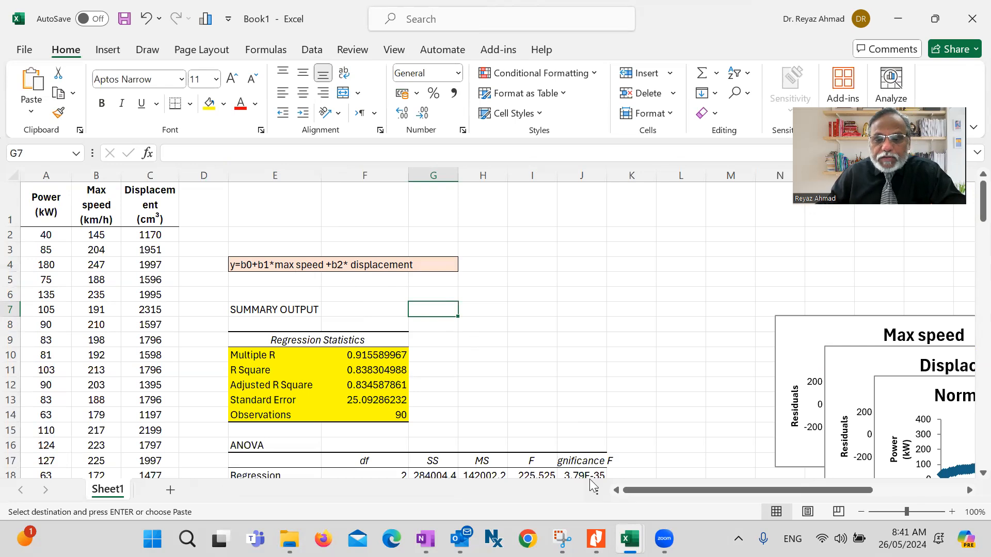
# - Switch to the multiple regression problems workbook and copy the fitted equation y=-205.61+1.231*max speed +0.034* displacement from F6:I6
pyautogui.moveTo(623, 531)
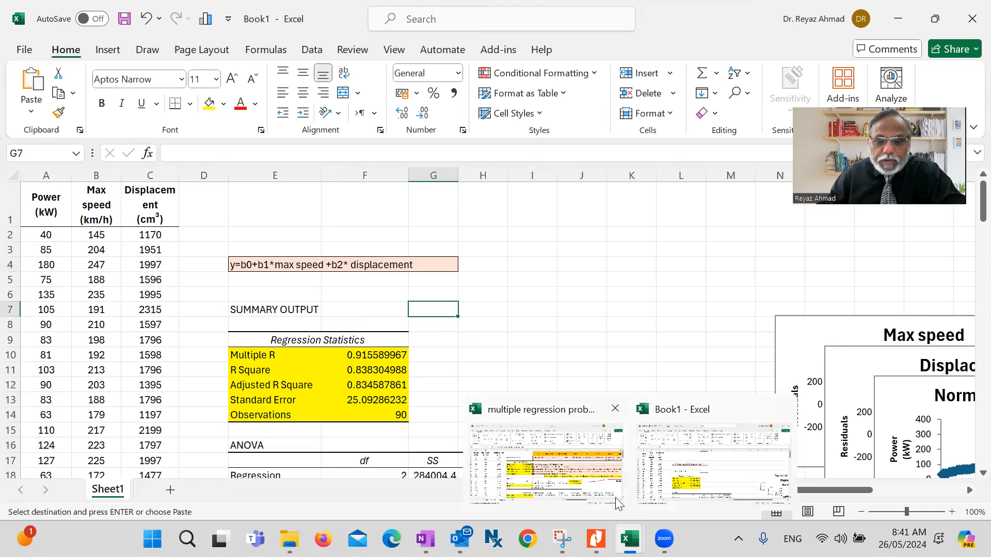
pyautogui.click(592, 486)
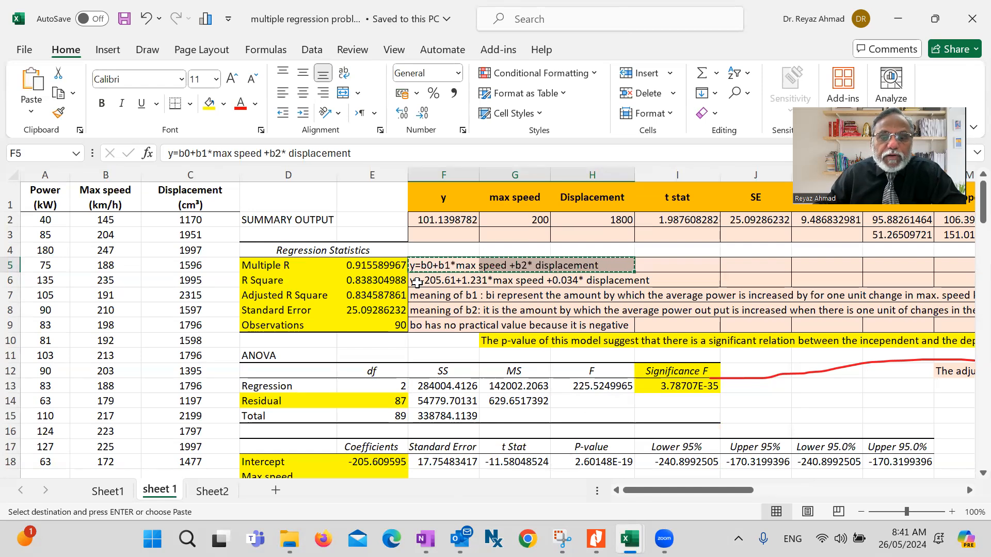
pyautogui.moveTo(417, 283); pyautogui.dragTo(645, 282)
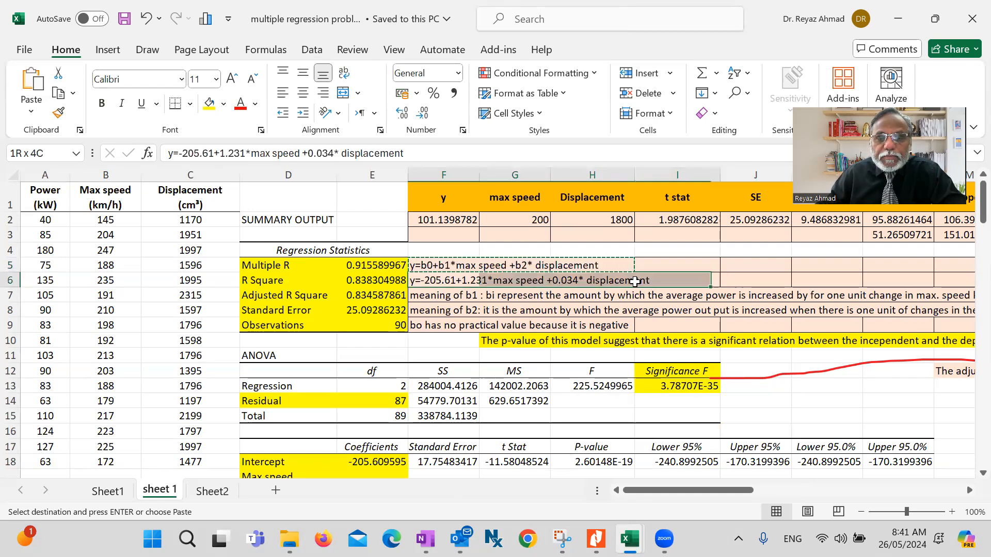
pyautogui.rightClick(604, 281)
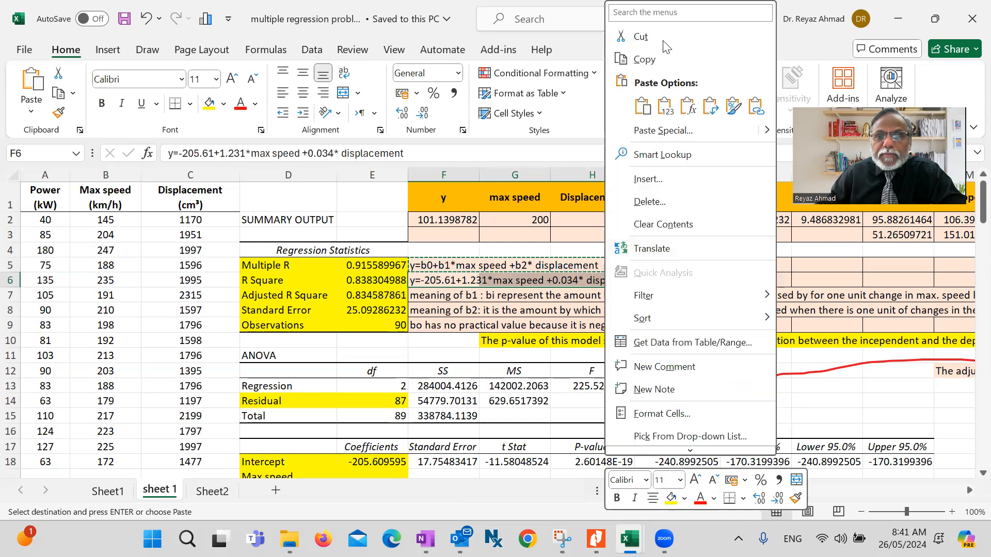
pyautogui.click(645, 60)
# - Paste the copied fitted regression equation into cell E5 of Book1, directly below the general equation
pyautogui.moveTo(642, 534)
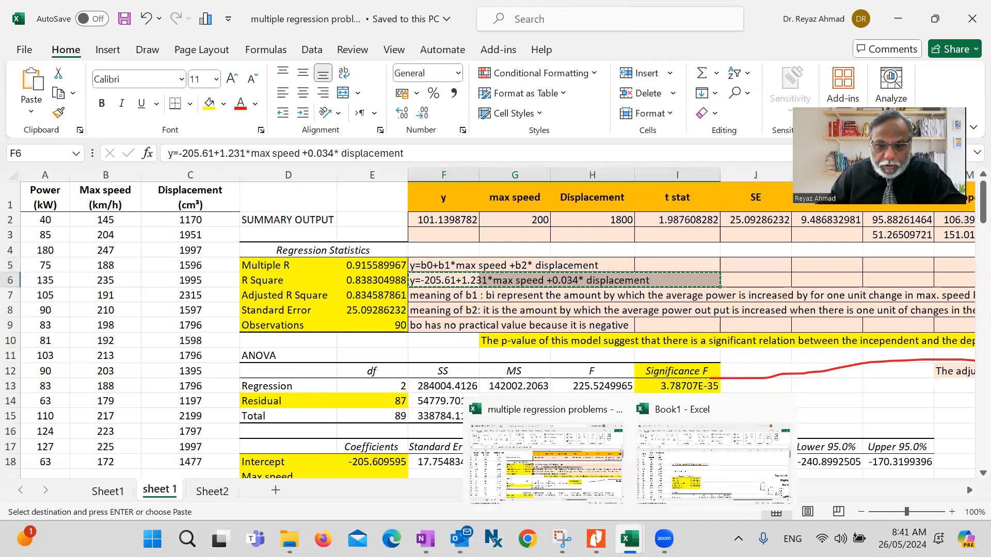
pyautogui.click(694, 487)
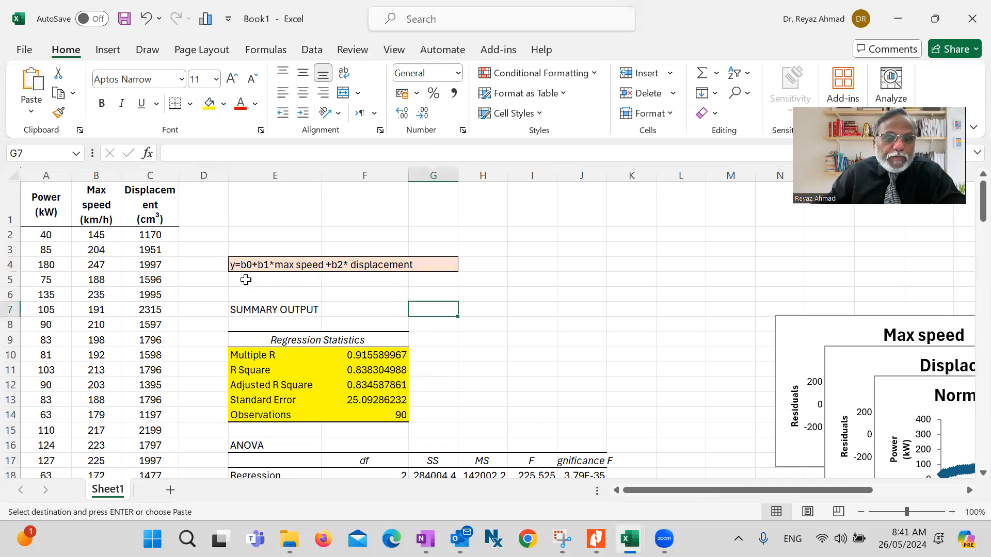
pyautogui.click(242, 280)
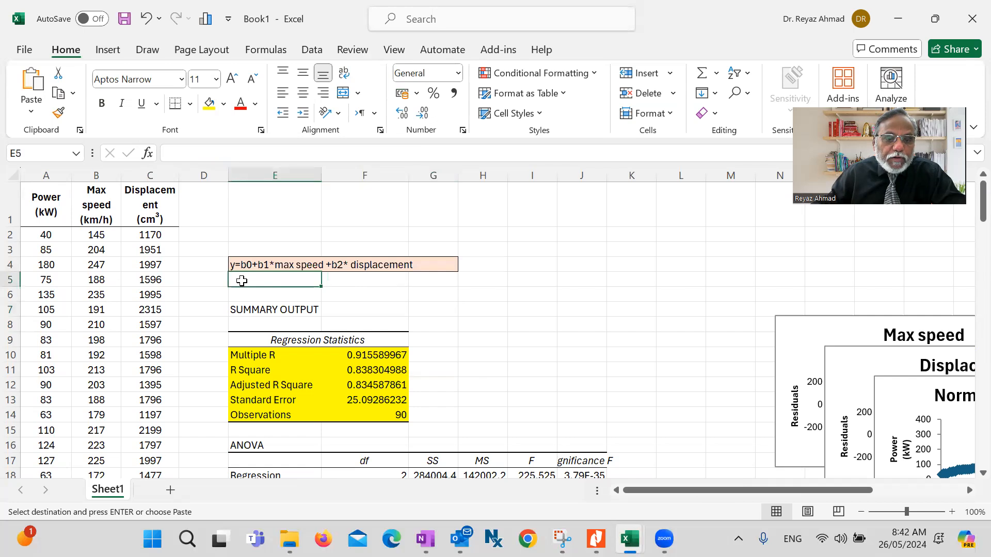
pyautogui.rightClick(244, 280)
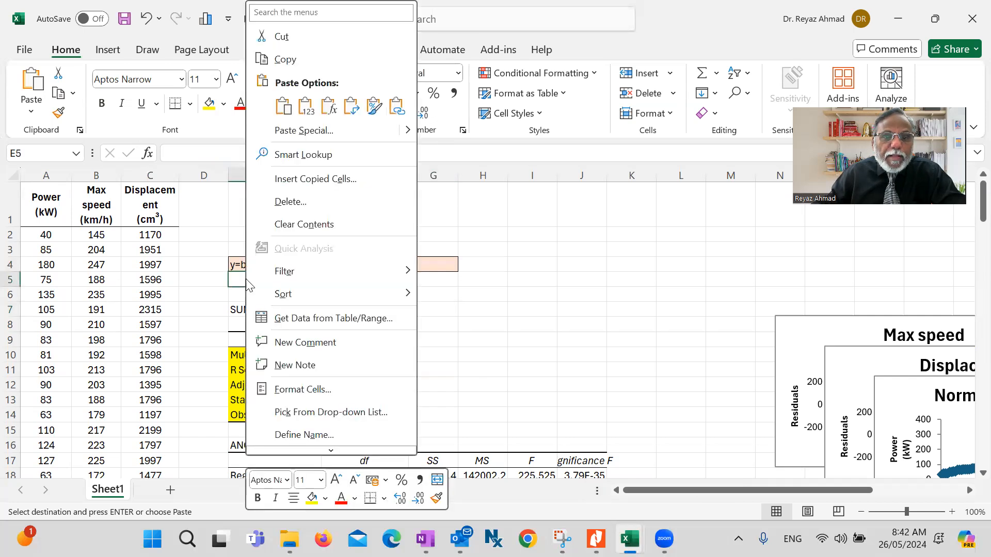
pyautogui.click(286, 114)
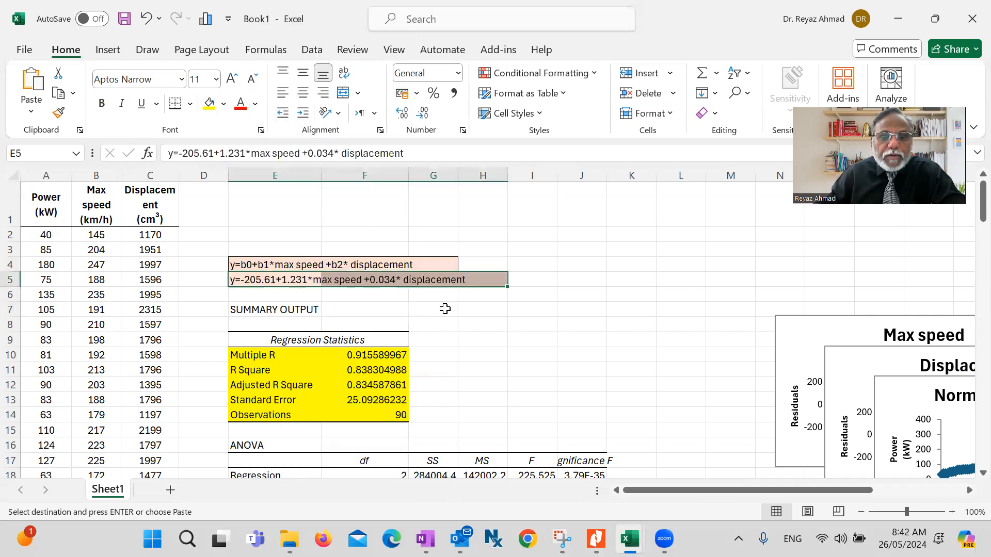
pyautogui.click(444, 308)
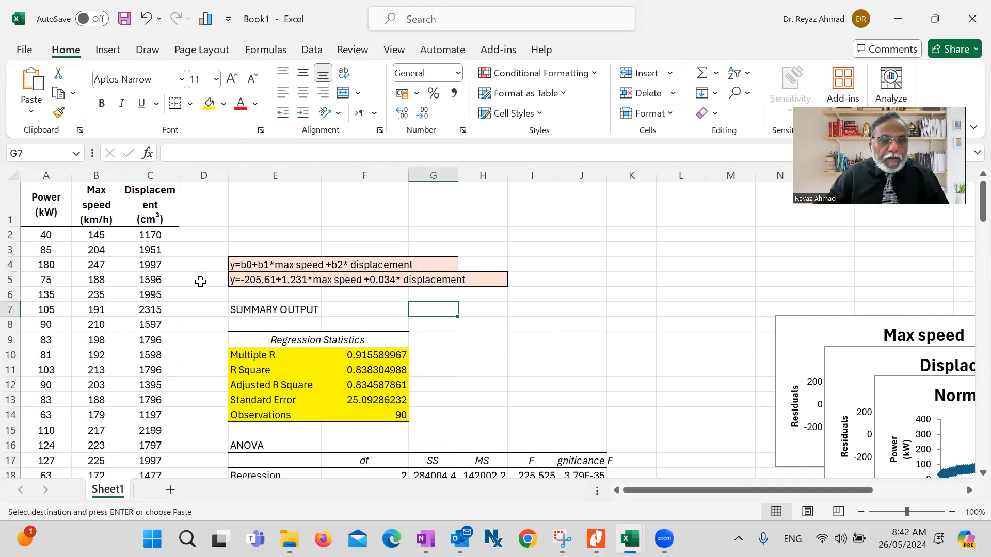
# - Label the fitted equation as answer (a) in cell D5
pyautogui.click(200, 281)
pyautogui.write('(')
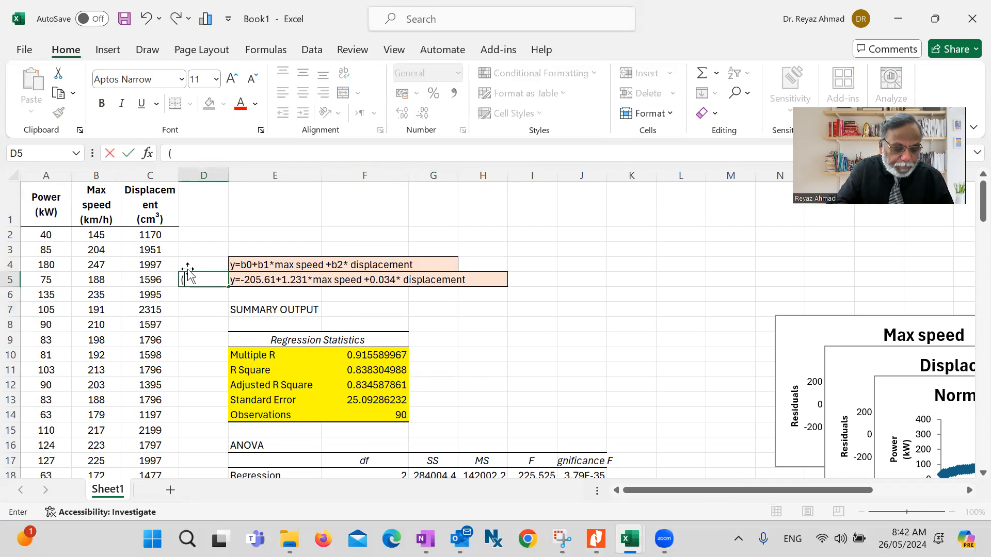
pyautogui.write('a)')
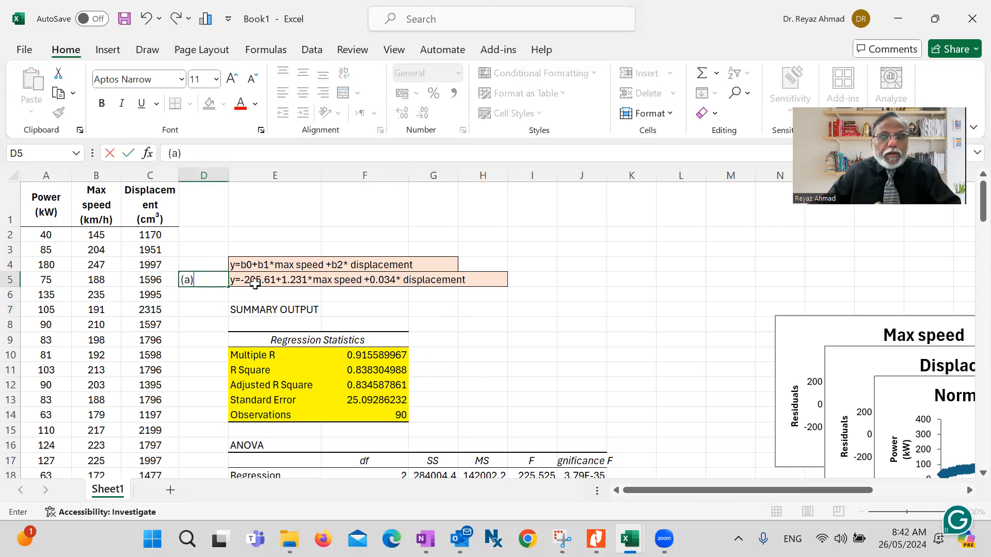
pyautogui.click(477, 322)
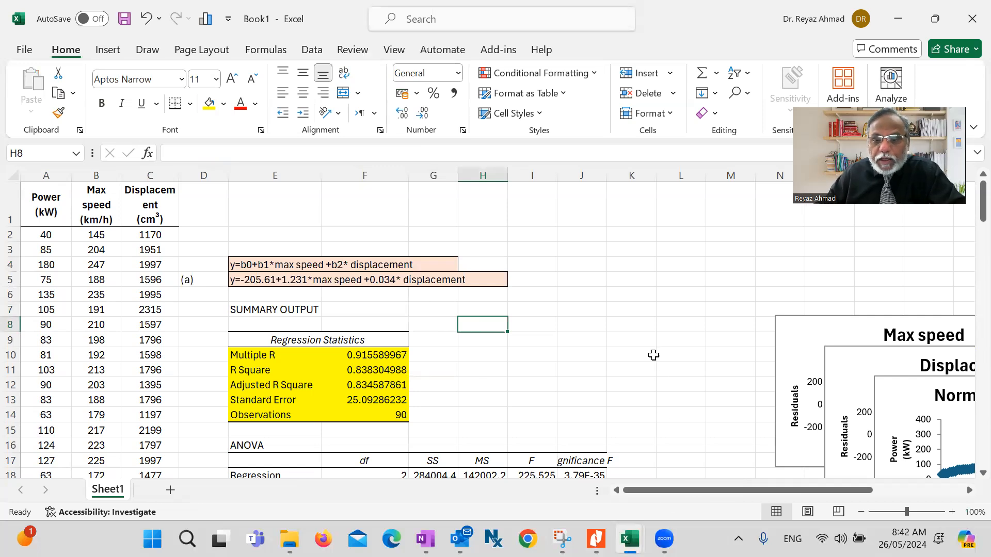
# - Look through the coefficients, residual output and probability output of Book1, then return to the top of the sheet
pyautogui.scroll(-7, 650, 347)
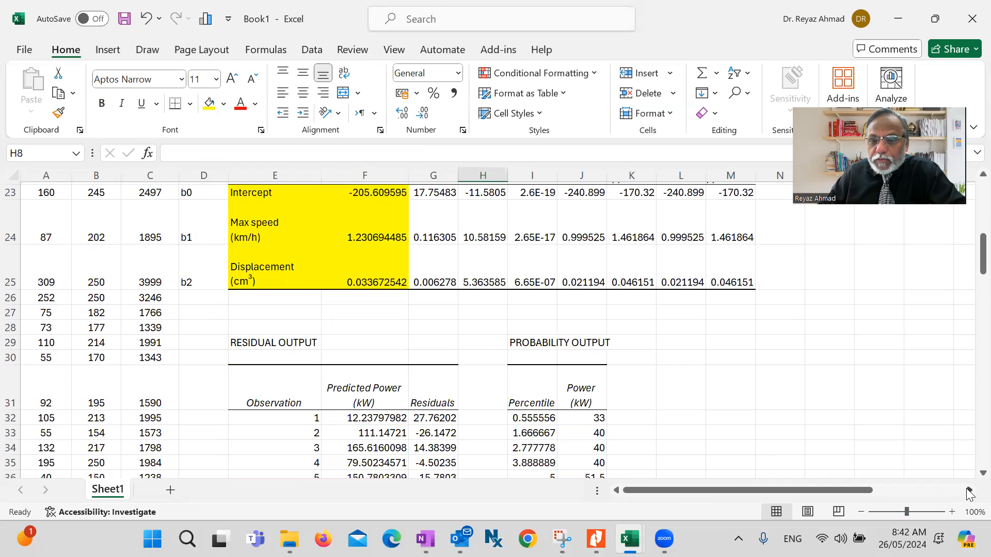
pyautogui.click(968, 491)
pyautogui.click(969, 491)
pyautogui.scroll(-7, 648, 365)
pyautogui.scroll(-15, 648, 363)
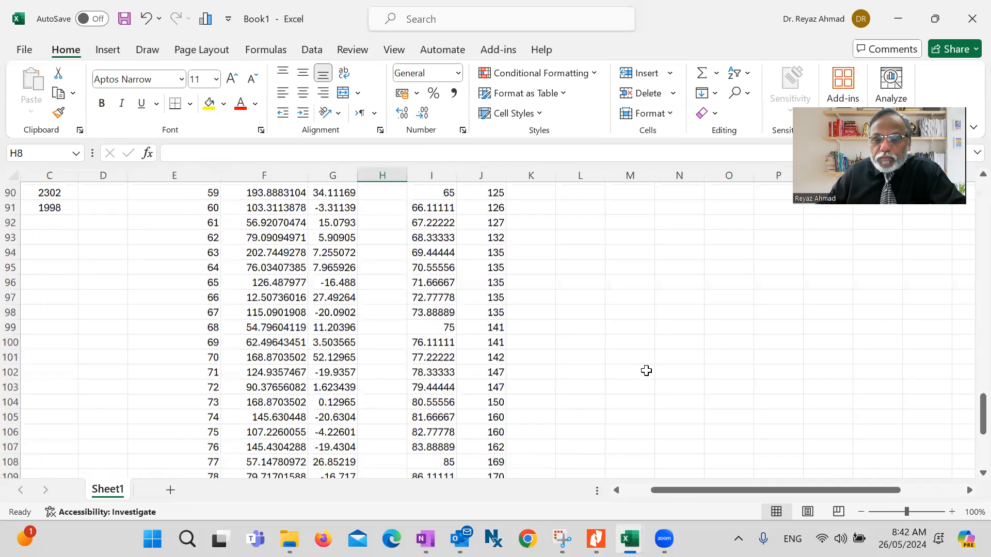
pyautogui.scroll(-9, 646, 370)
pyautogui.scroll(14, 648, 366)
pyautogui.scroll(20, 650, 355)
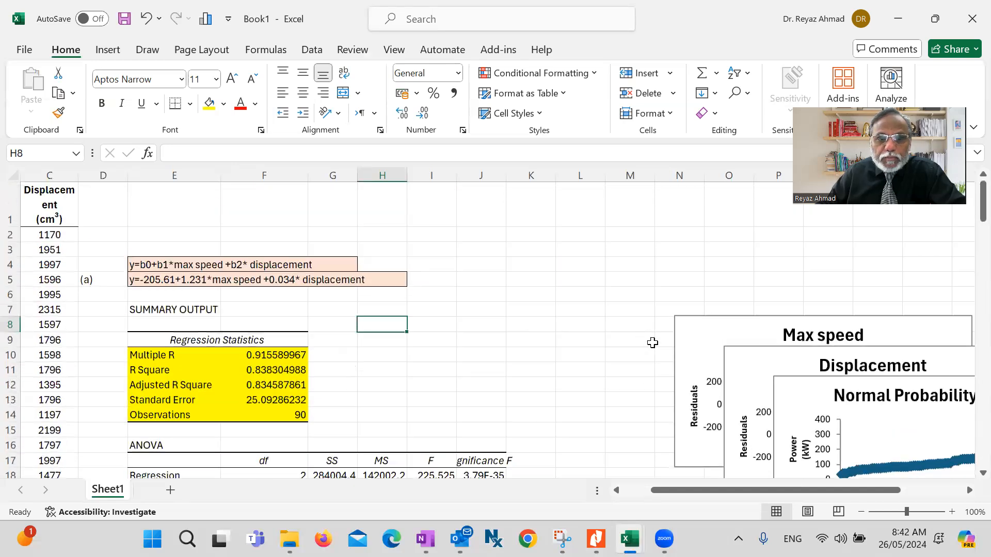
# - Switch to the multiple regression problems workbook and read the list of questions a to i under the Question heading
pyautogui.moveTo(631, 537)
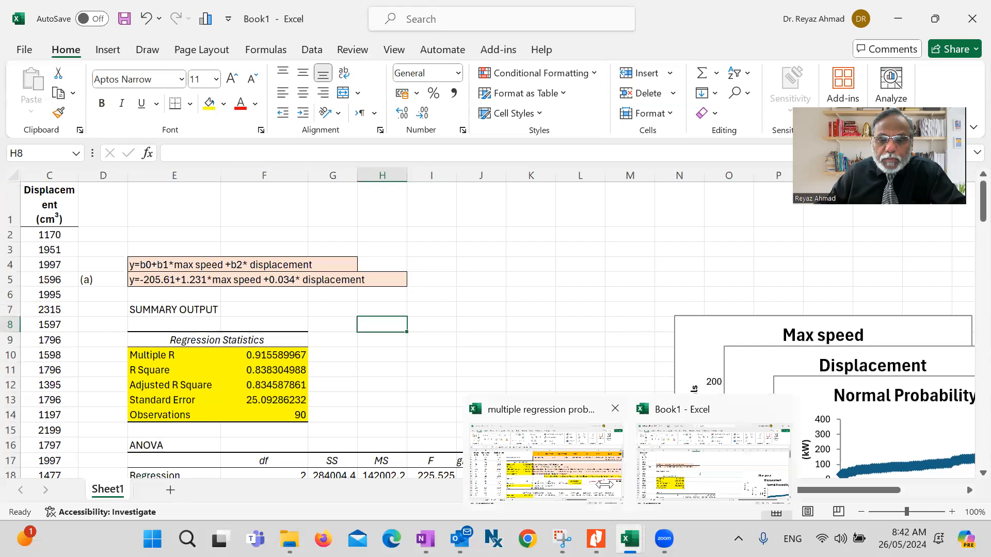
pyautogui.click(605, 489)
pyautogui.scroll(-11, 785, 366)
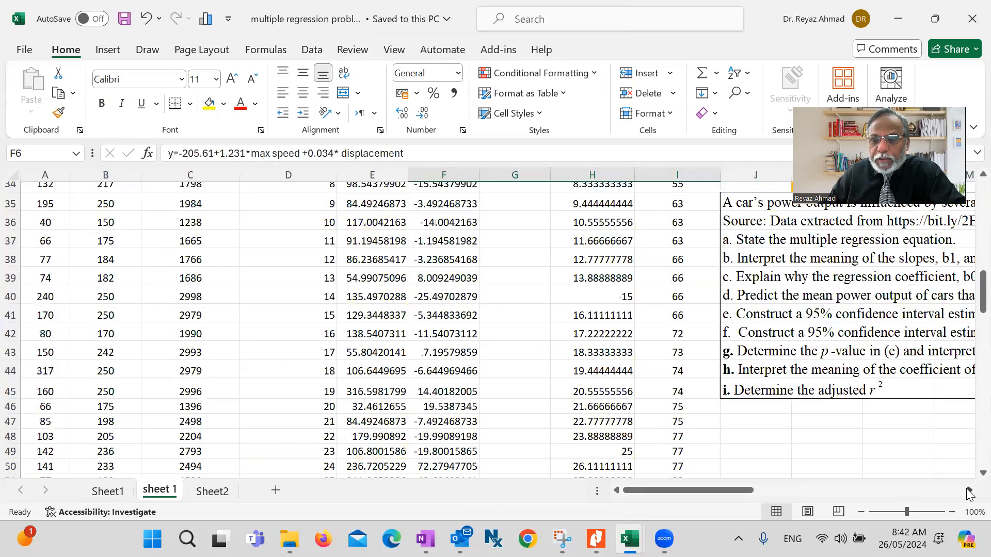
pyautogui.click(969, 492)
pyautogui.click(968, 492)
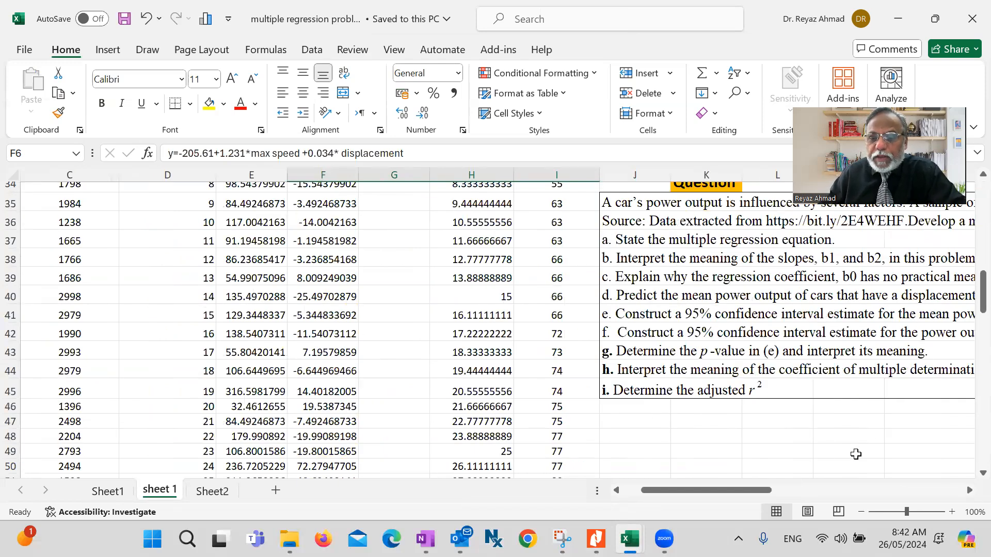
pyautogui.click(617, 490)
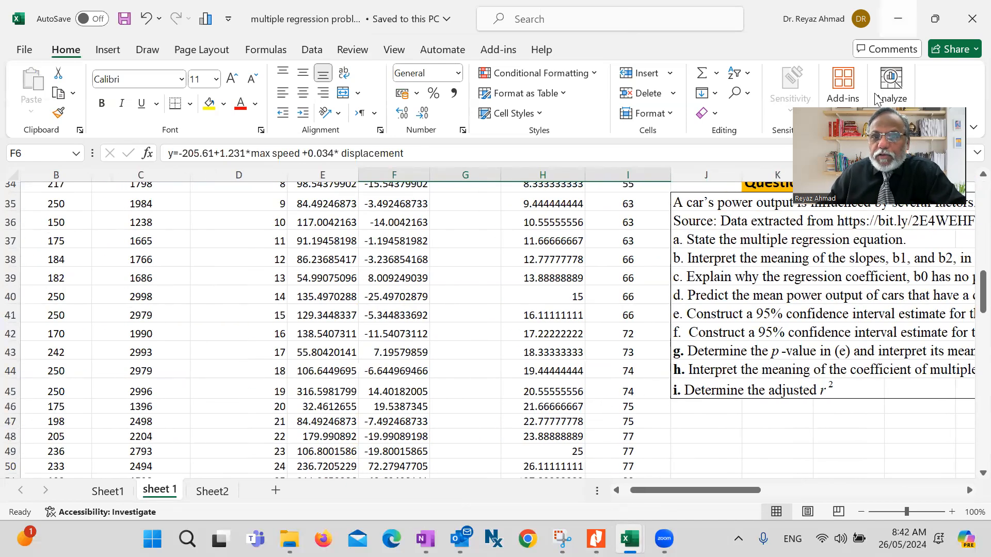
# - Examine the written interpretations of b1, b2 and b0 in rows 7 to 9, beside the regression statistics
pyautogui.scroll(2, 499, 323)
pyautogui.scroll(8, 500, 320)
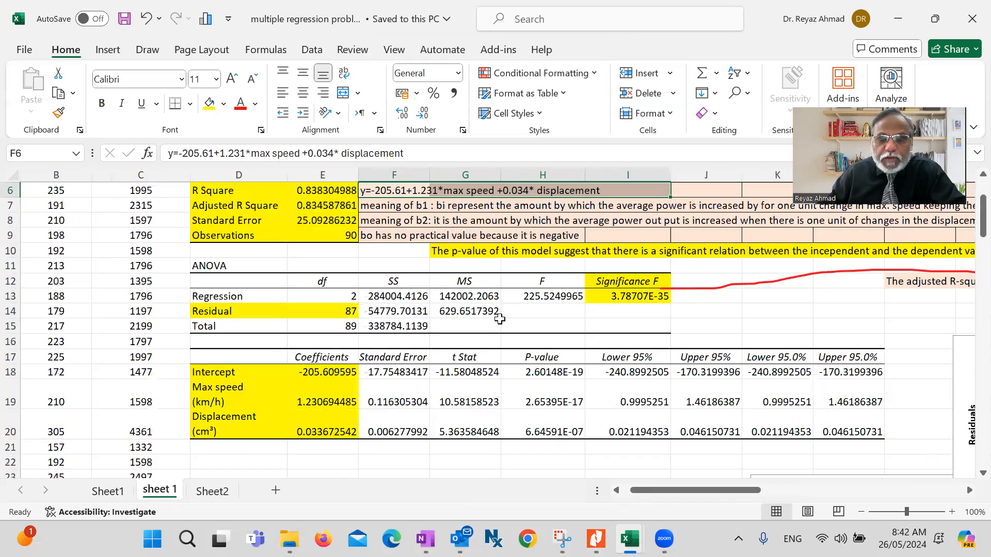
pyautogui.scroll(2, 717, 393)
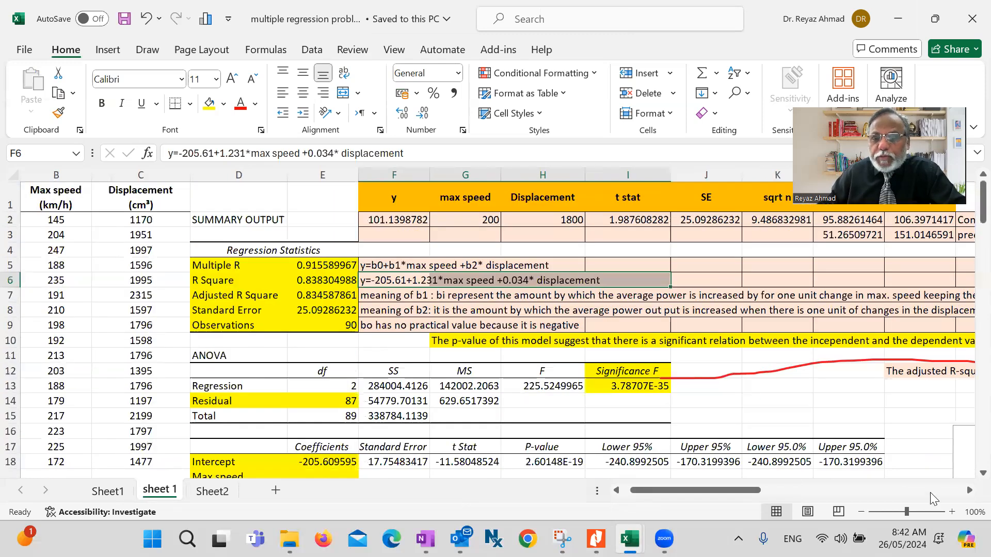
pyautogui.click(969, 491)
pyautogui.click(969, 491)
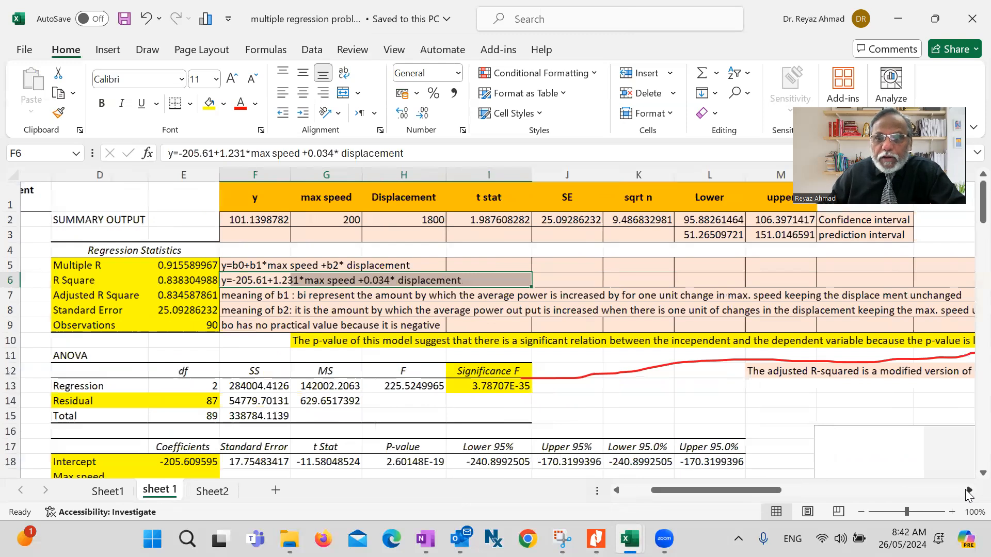
pyautogui.click(969, 491)
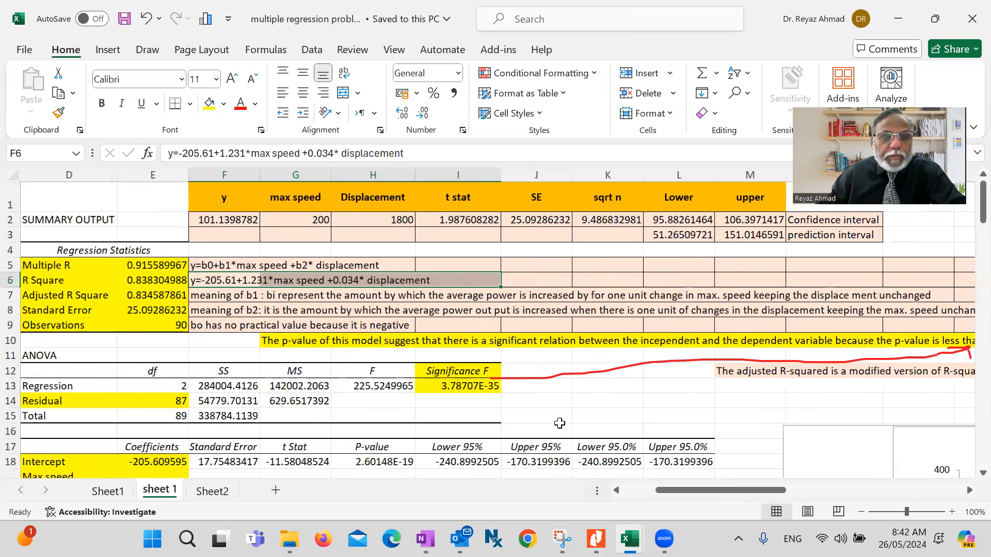
pyautogui.click(613, 390)
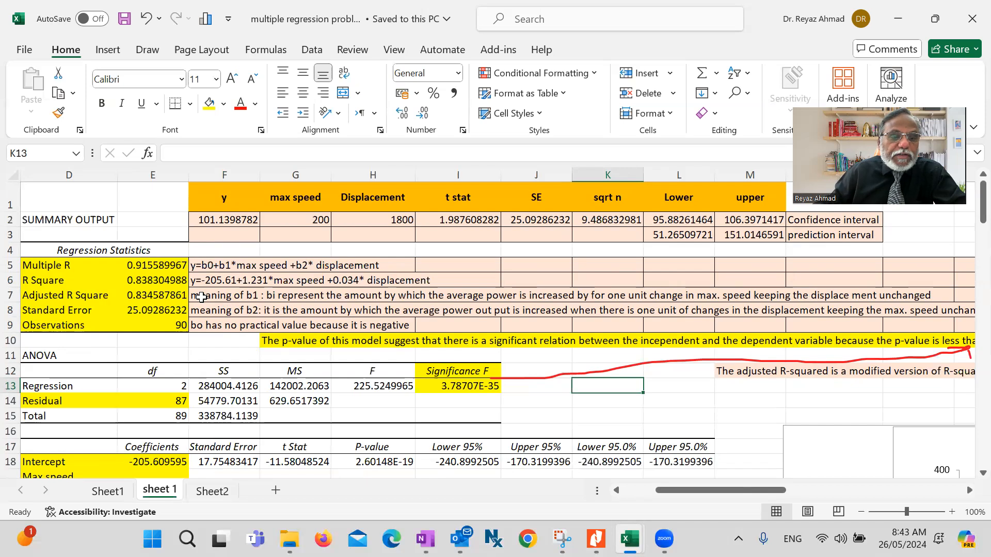
# - Try to select the interpretation of b1 in row 7, starting from cell F7
pyautogui.moveTo(197, 295); pyautogui.dragTo(5, 521)
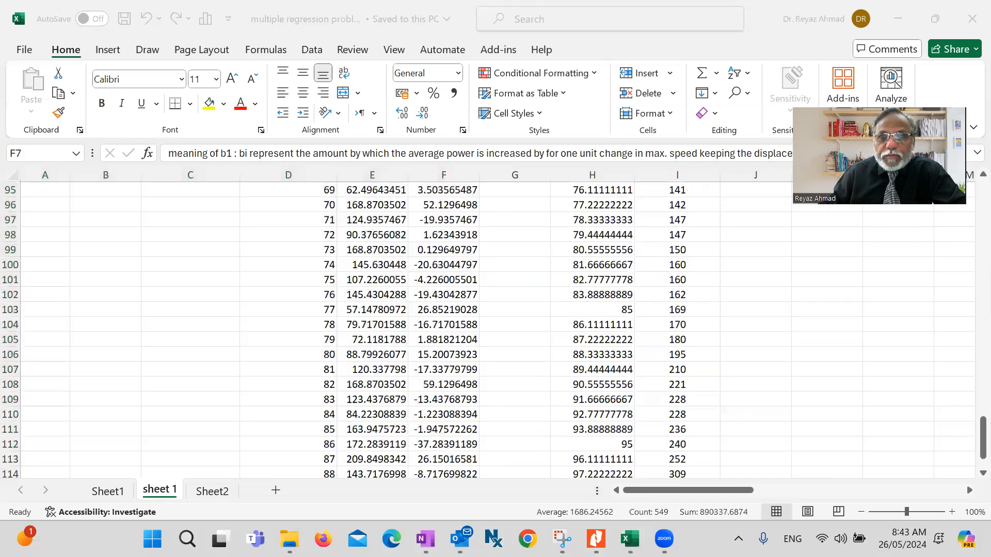
pyautogui.scroll(8, 105, 448)
pyautogui.scroll(12, 96, 456)
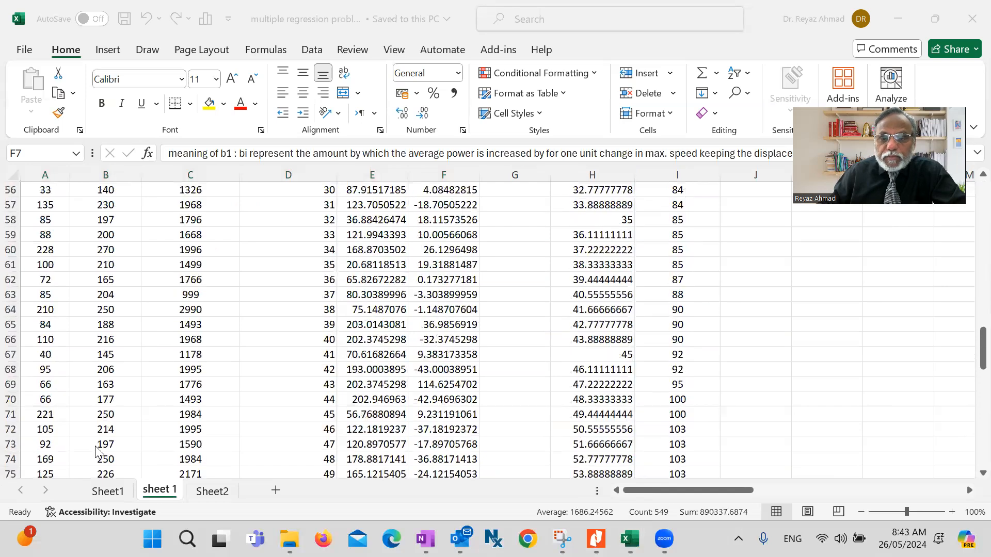
pyautogui.scroll(5, 98, 449)
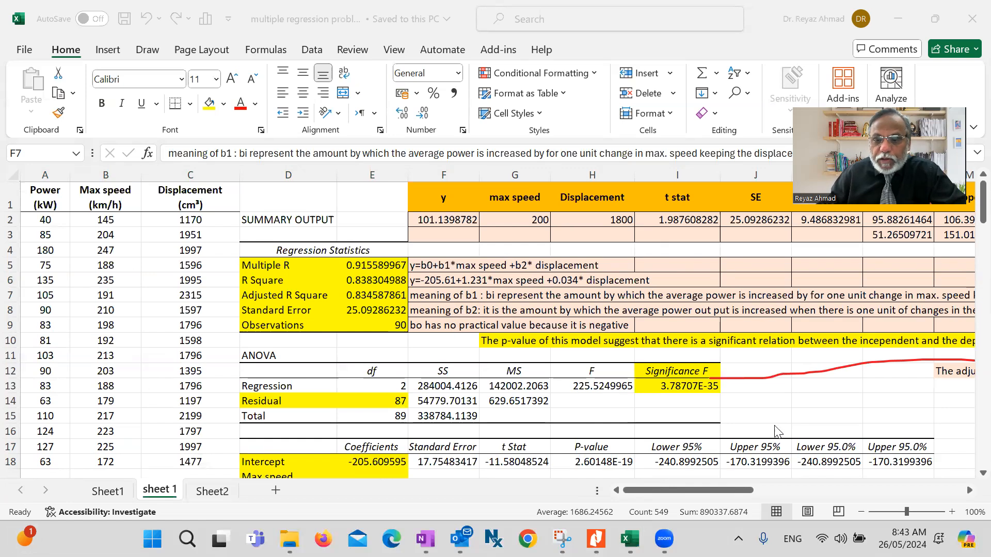
# - Compare the Question text with the answers above it, reading parts a to f on the equation, slopes, prediction and intervals
pyautogui.scroll(-5, 657, 323)
pyautogui.scroll(-2, 668, 360)
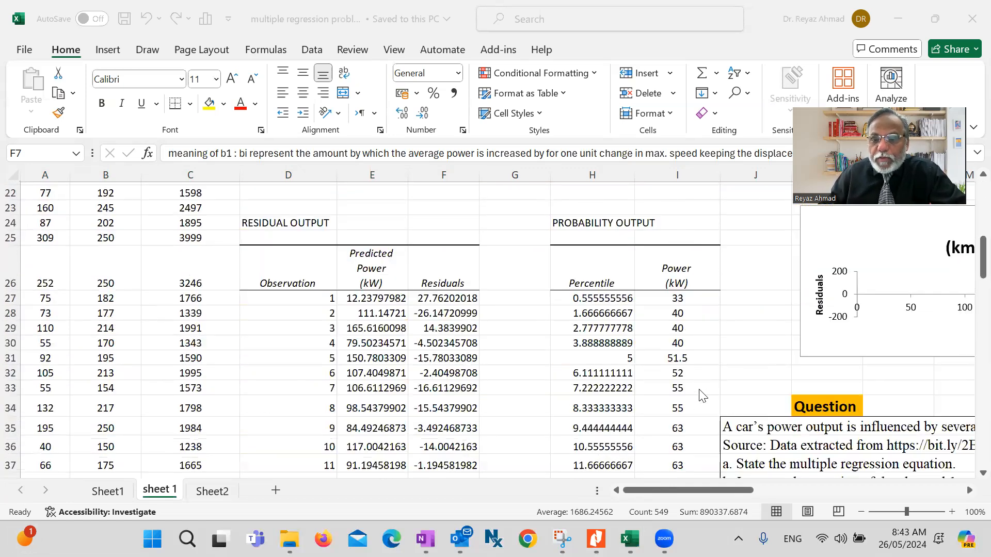
pyautogui.scroll(-3, 703, 396)
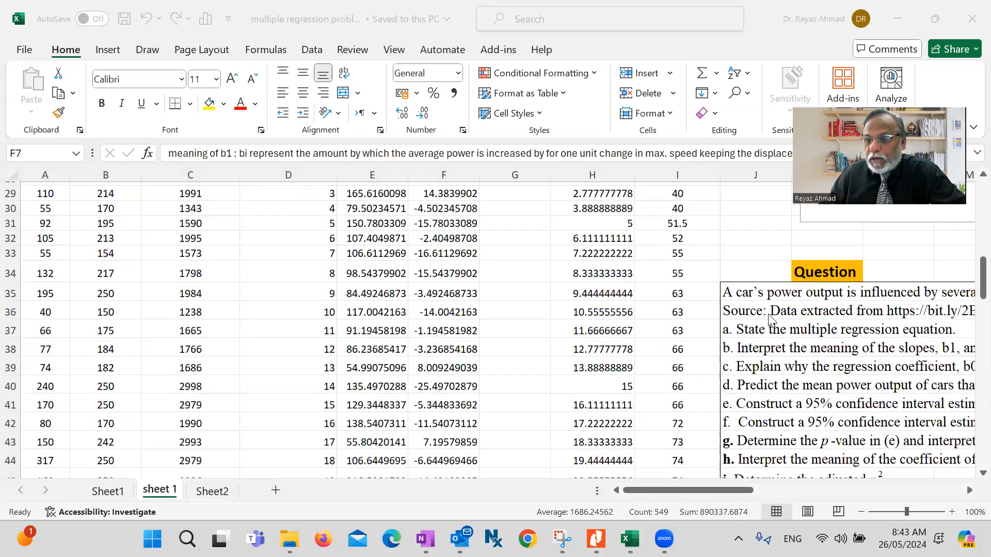
pyautogui.scroll(9, 447, 360)
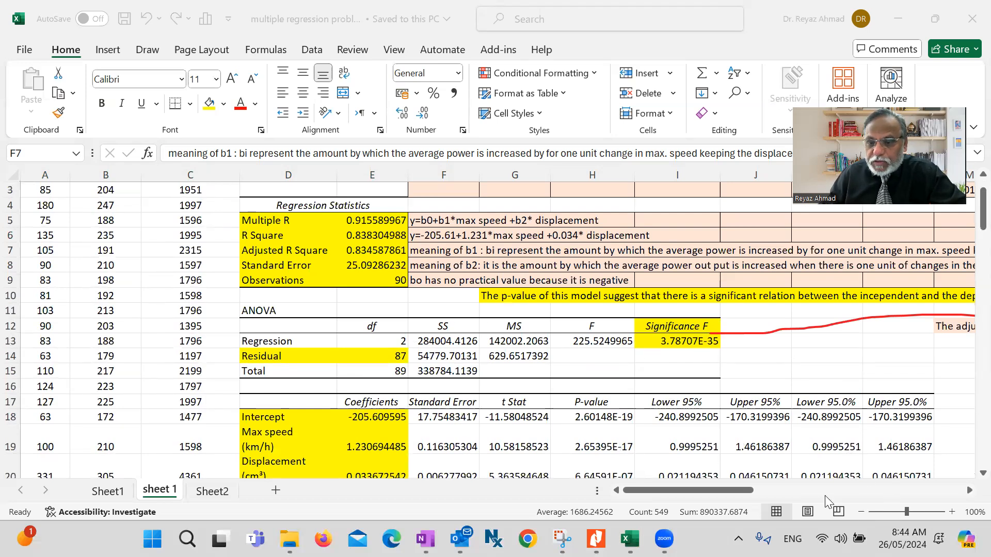
pyautogui.scroll(-8, 733, 411)
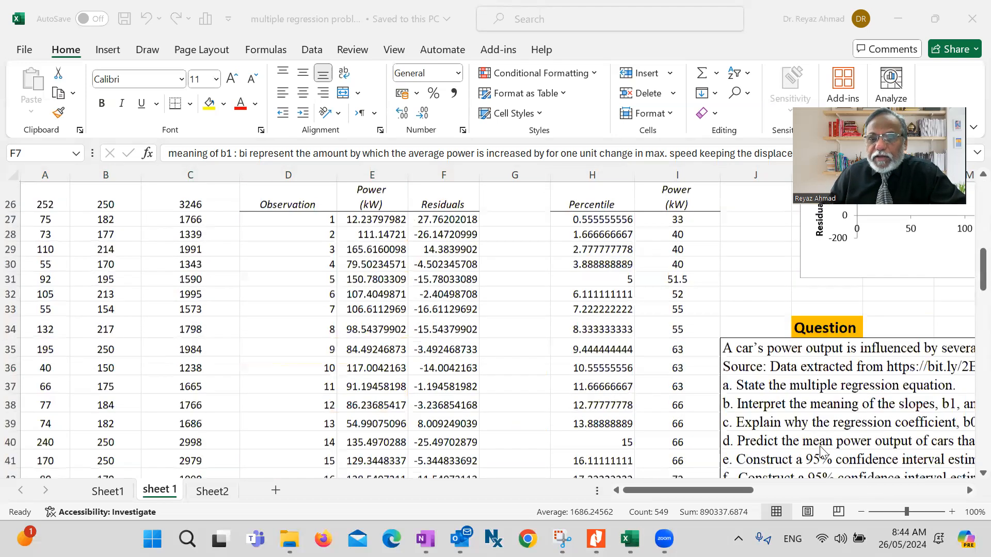
pyautogui.scroll(-1, 918, 469)
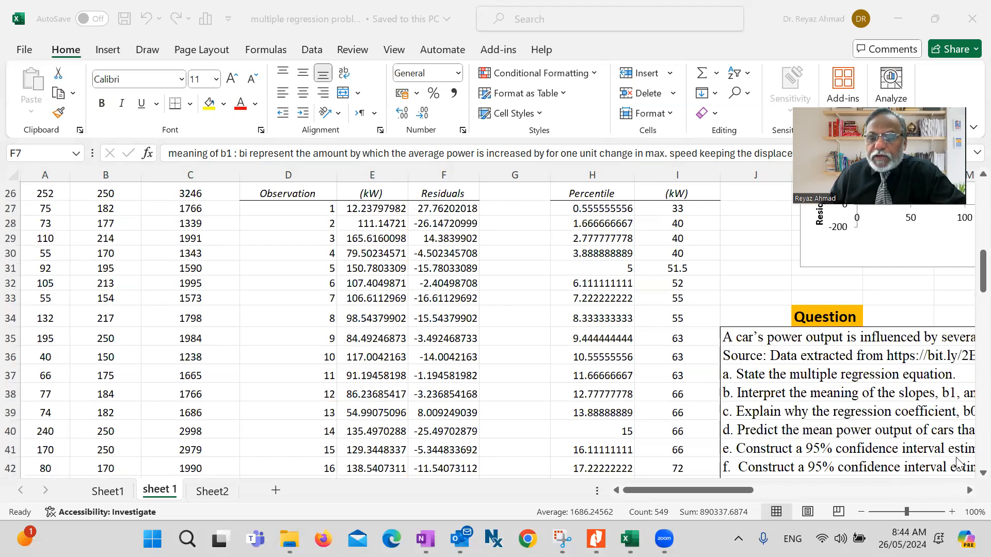
pyautogui.click(969, 491)
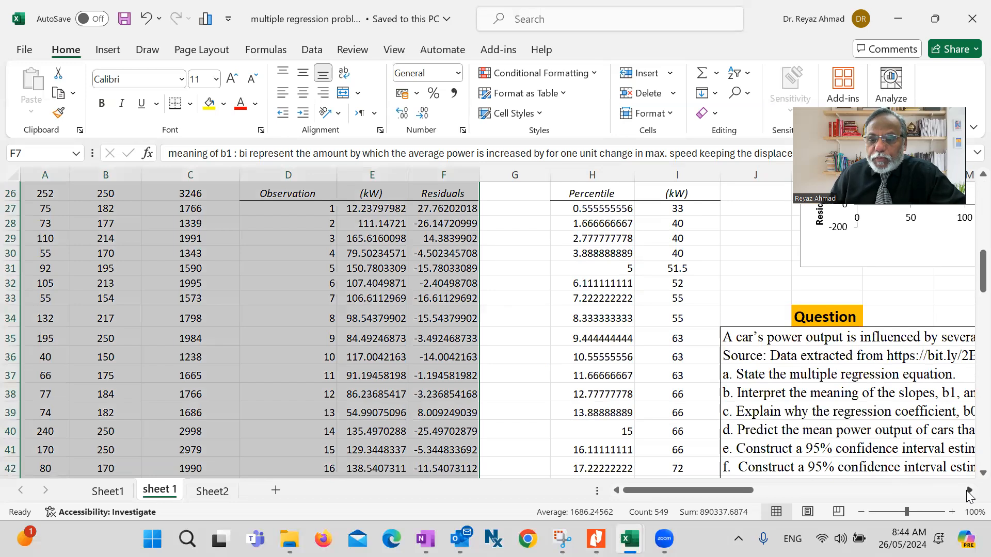
pyautogui.click(969, 491)
pyautogui.click(969, 491)
pyautogui.click(969, 491)
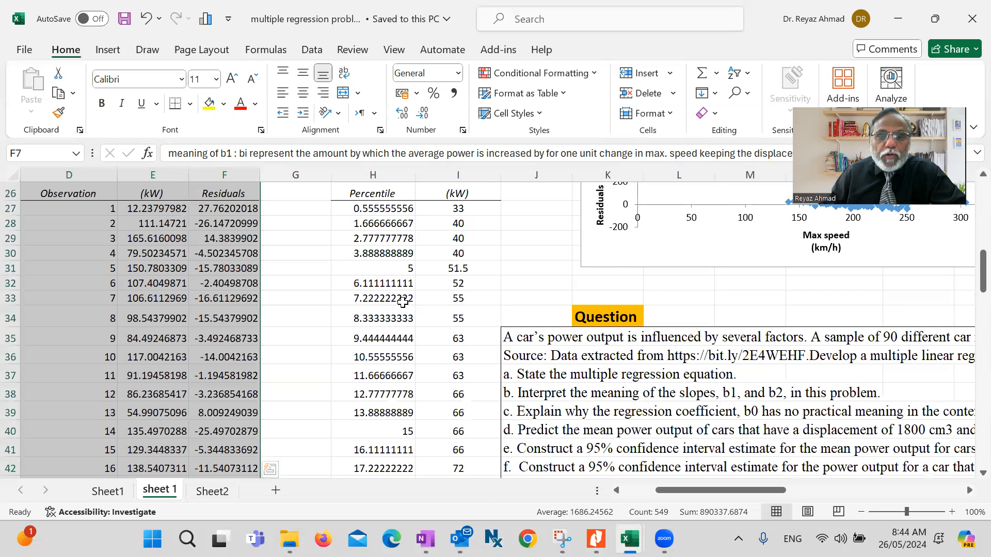
# - Review the written answers and regression tables, and read question d for the displacement and maximum speed used in the prediction
pyautogui.scroll(5, 407, 298)
pyautogui.scroll(3, 407, 298)
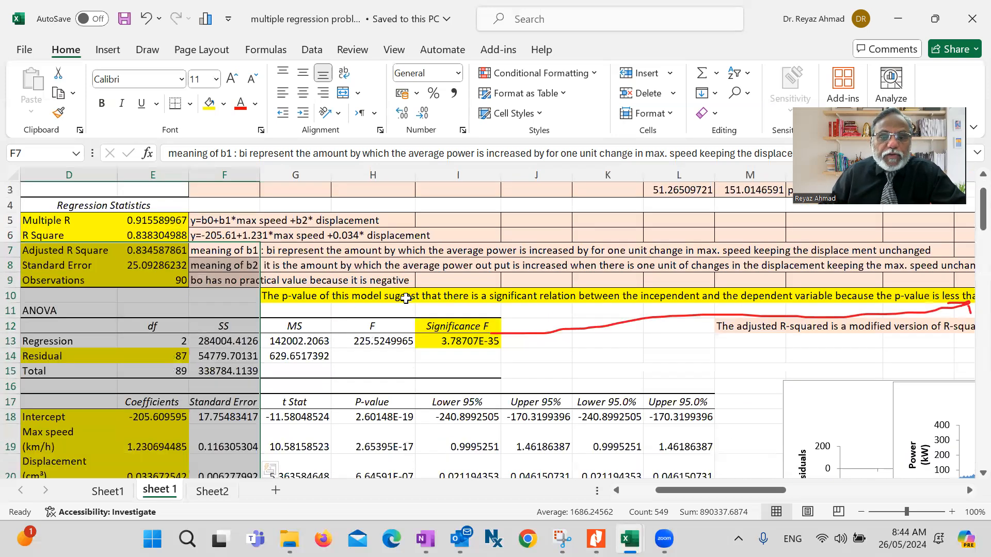
pyautogui.click(297, 313)
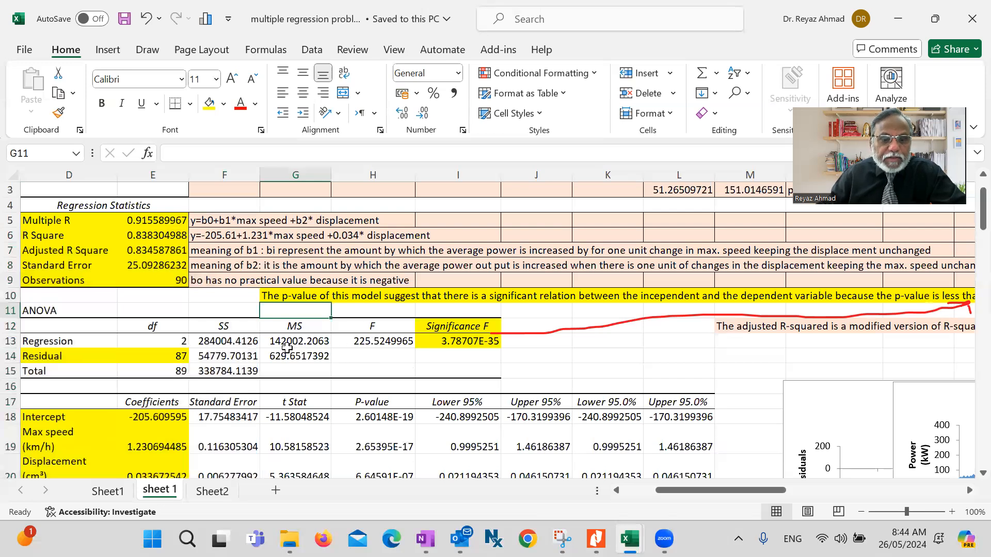
pyautogui.scroll(-2, 286, 347)
pyautogui.scroll(2, 307, 305)
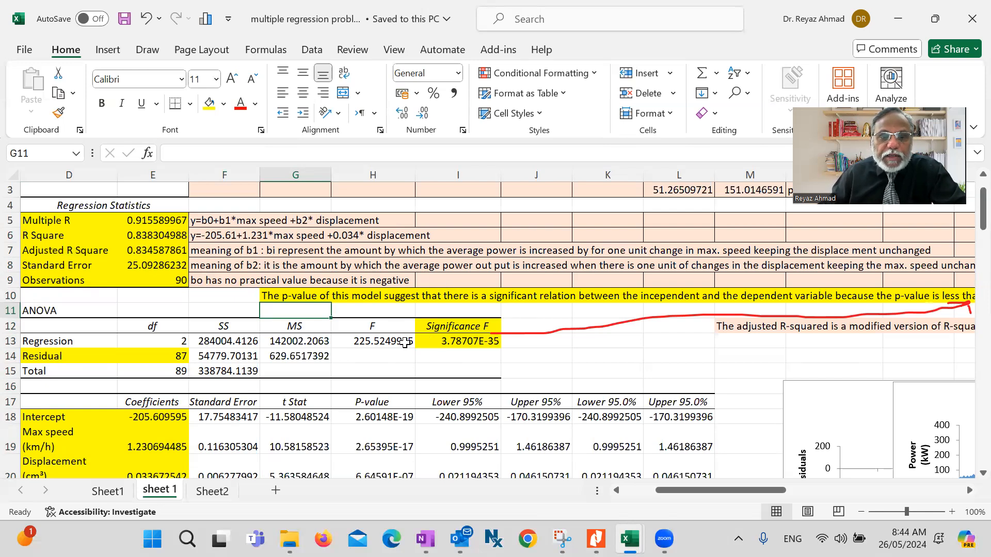
pyautogui.scroll(-5, 728, 384)
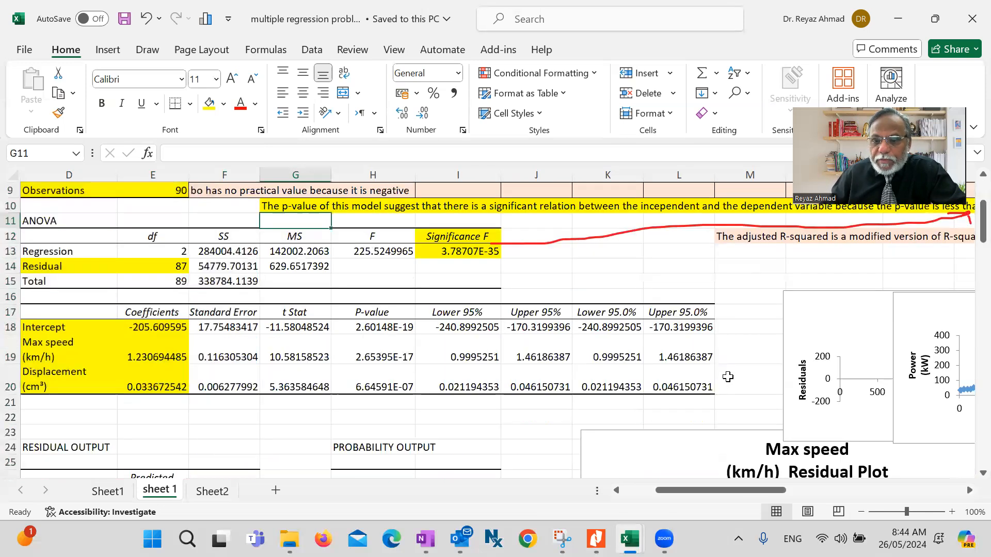
pyautogui.scroll(-1, 729, 383)
pyautogui.scroll(-3, 722, 397)
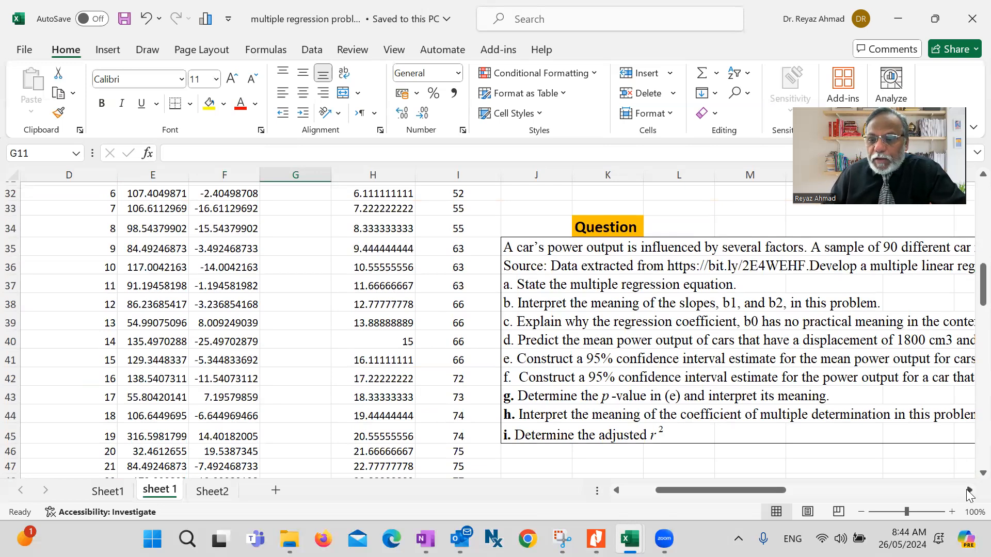
pyautogui.click(969, 490)
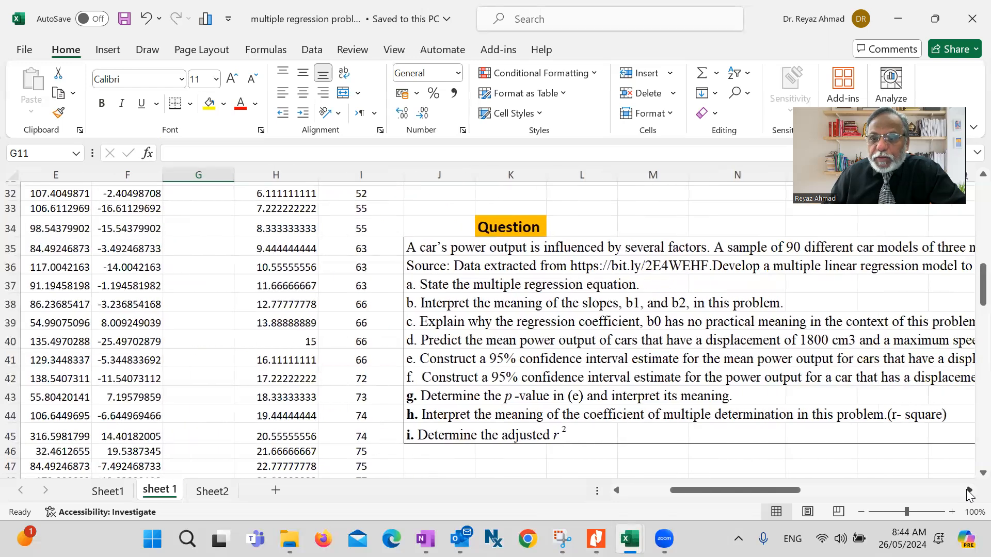
pyautogui.click(968, 490)
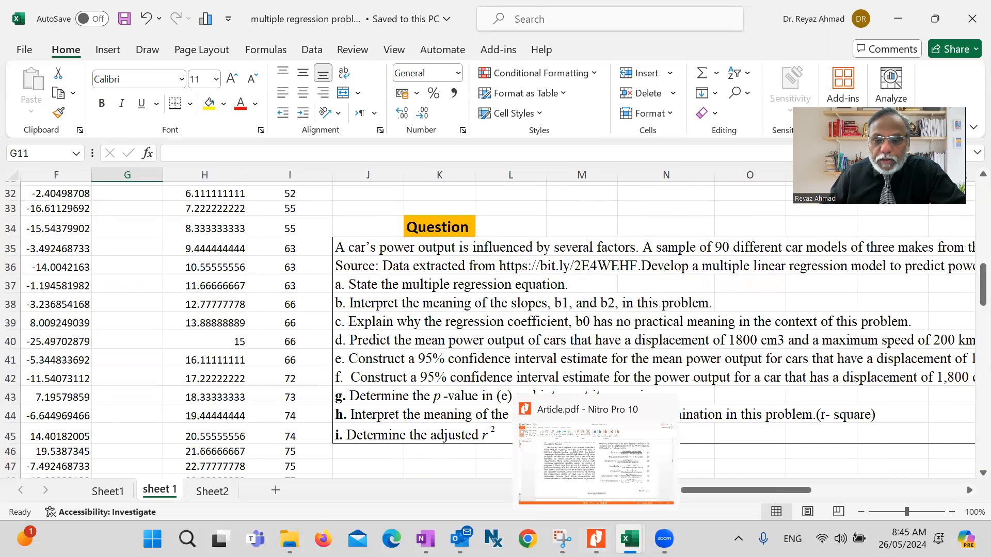
# - Switch to the Book1 workbook and enter the headings y, max speeed and displacement in cells F1, G1 and H1
pyautogui.moveTo(629, 539)
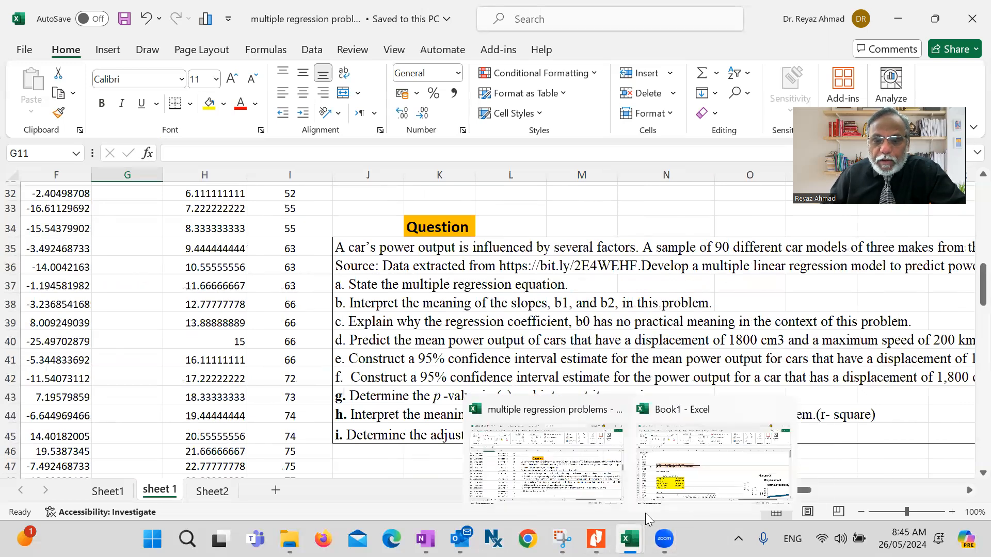
pyautogui.click(677, 483)
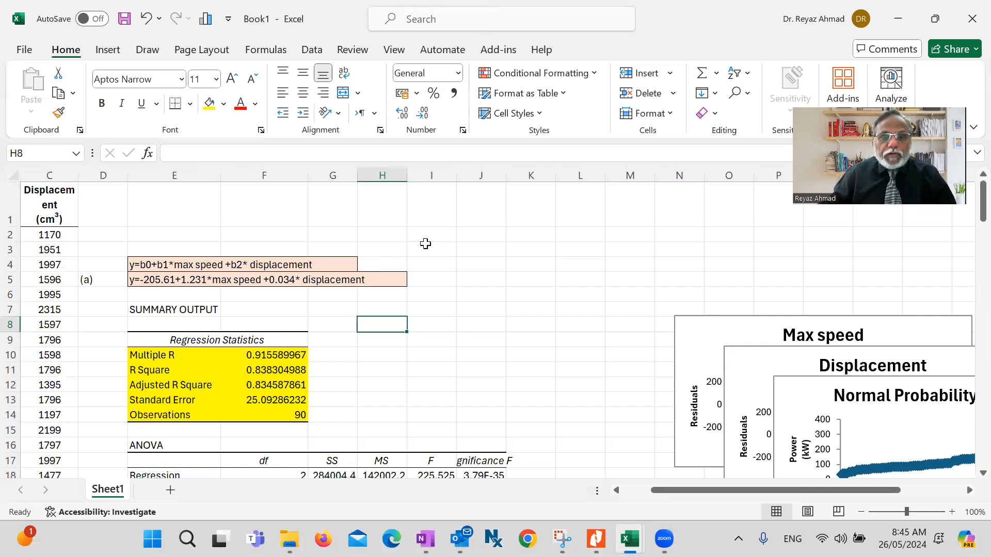
pyautogui.click(250, 204)
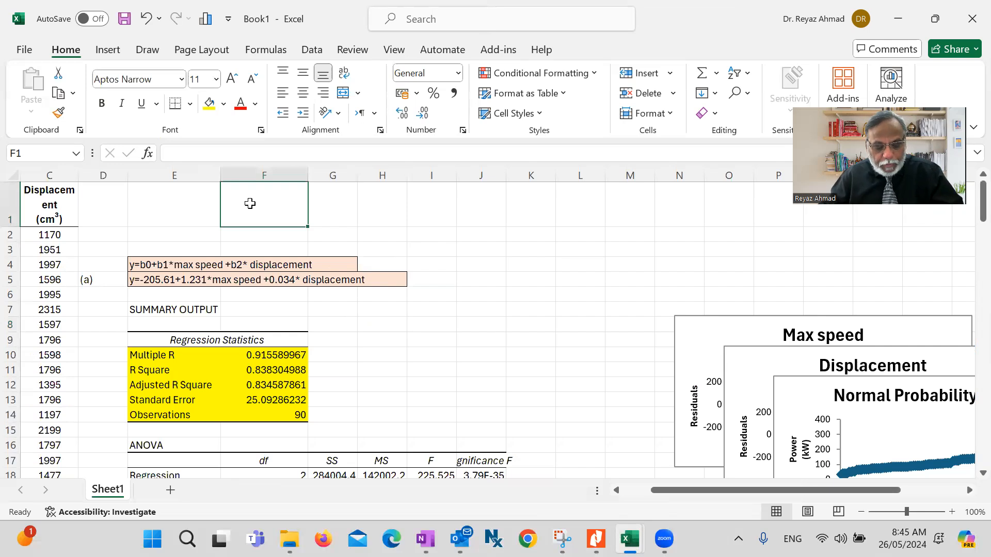
pyautogui.write('y')
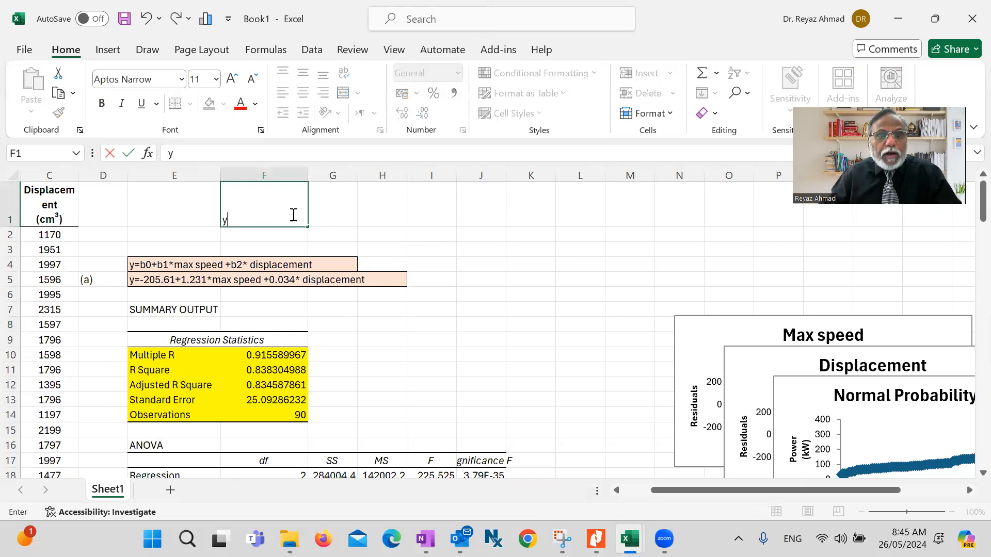
pyautogui.click(323, 212)
pyautogui.write('ma')
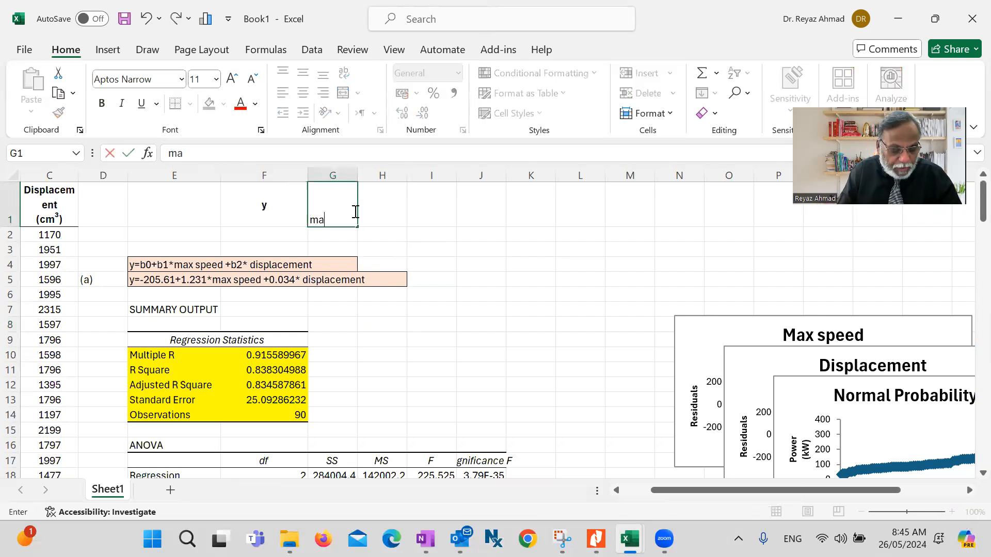
pyautogui.write('x speeed')
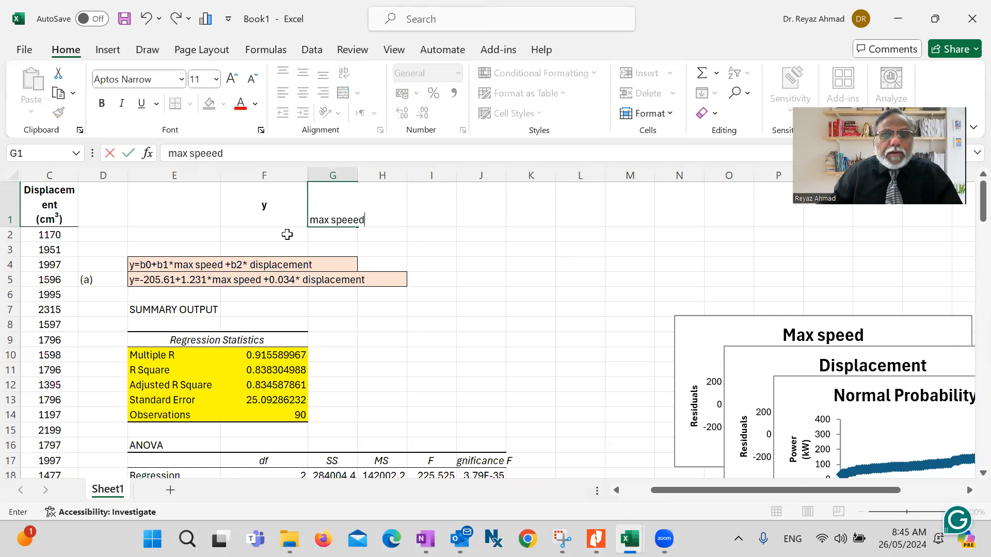
pyautogui.press('F2')
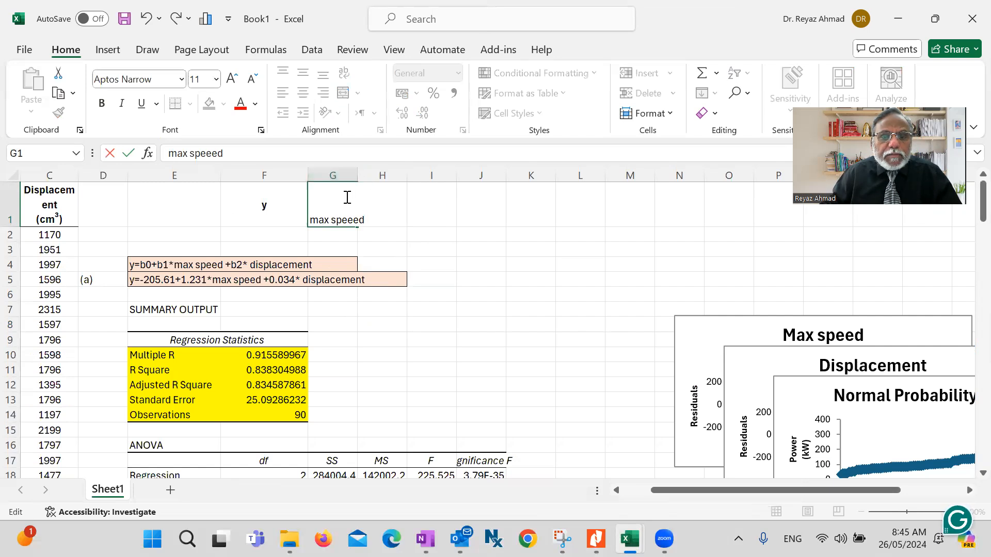
pyautogui.press('Left')
pyautogui.press('Left')
pyautogui.press('Left')
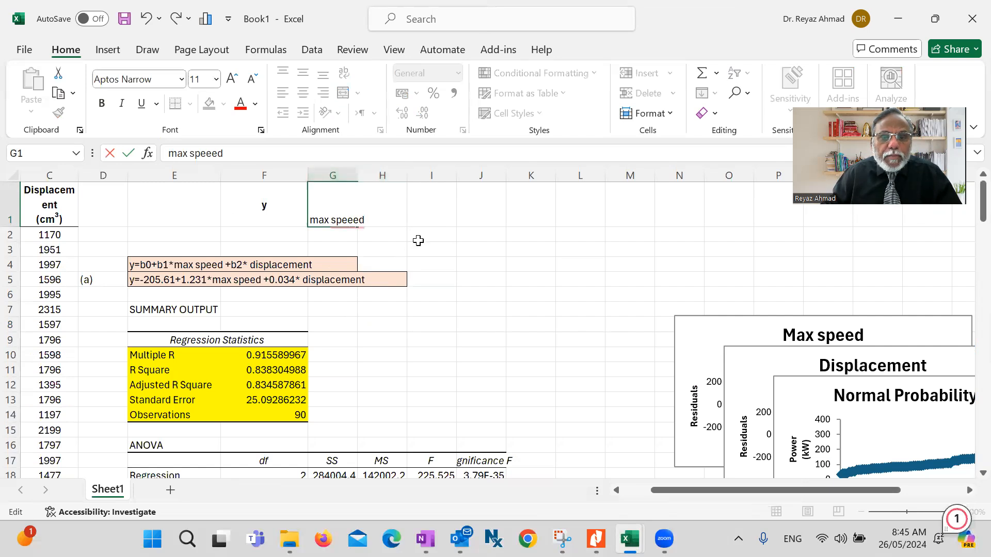
pyautogui.click(418, 241)
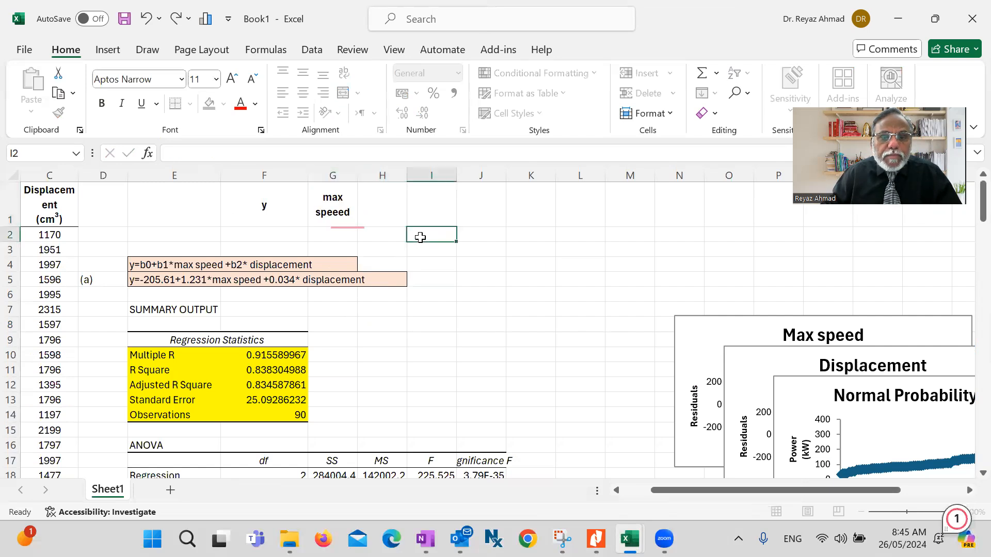
pyautogui.click(377, 204)
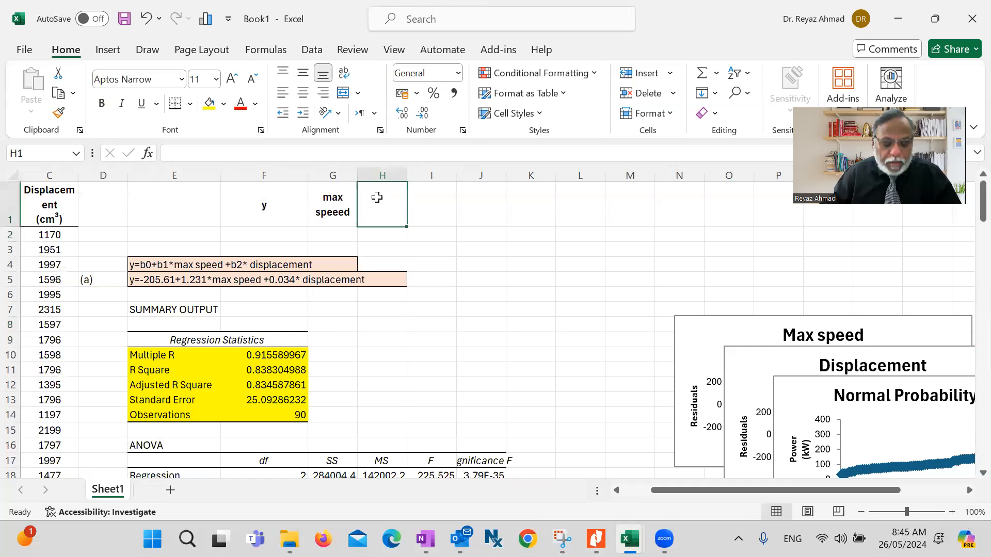
pyautogui.write('displaceme')
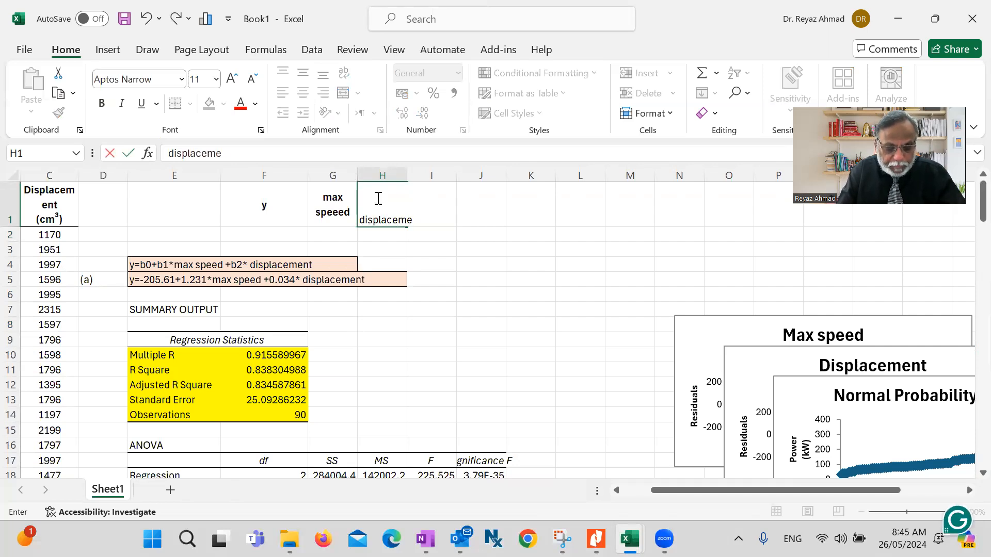
pyautogui.write('nt')
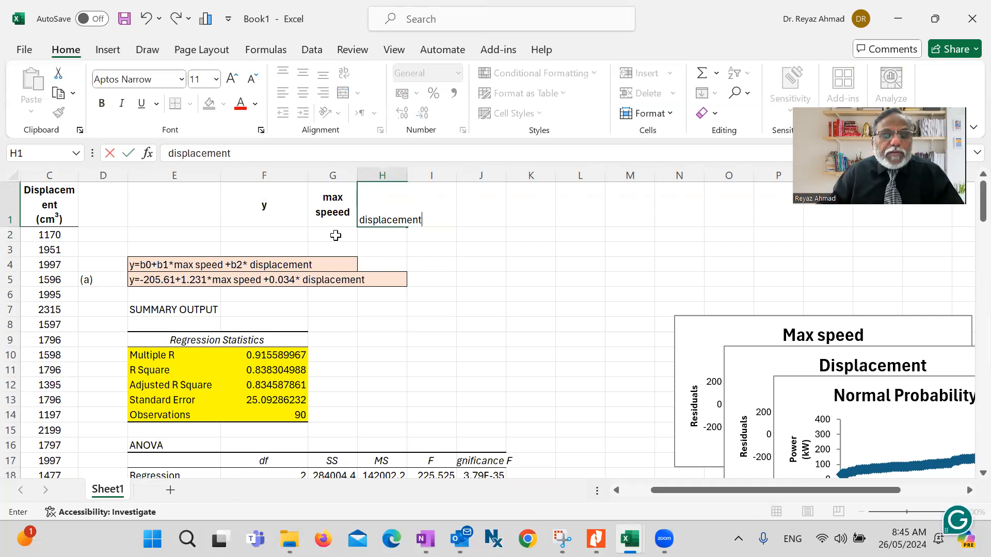
# - Enter the prediction inputs below the headings: max speed 200 in G2 and displacement 1800 in H2
pyautogui.click(337, 233)
pyautogui.write('200')
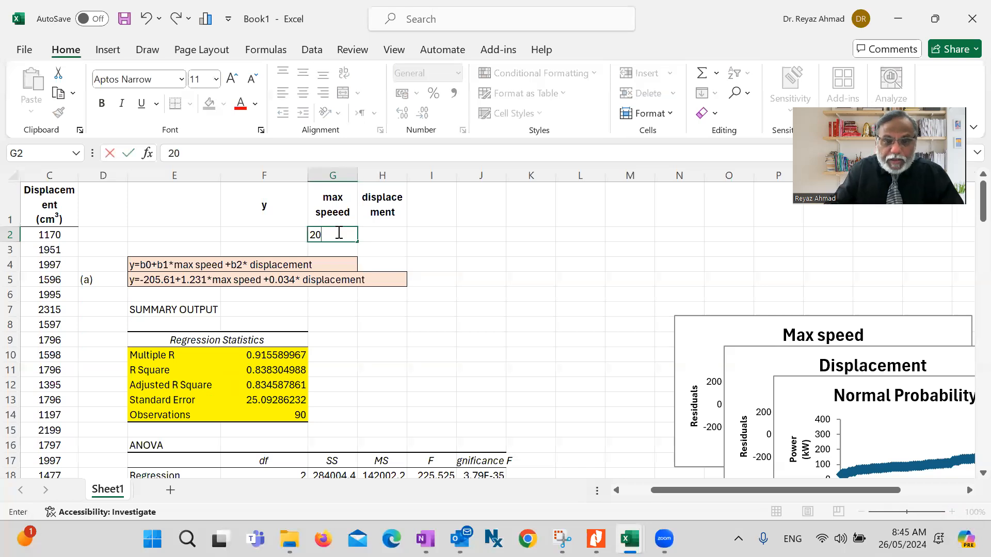
pyautogui.click(382, 234)
pyautogui.write('1800')
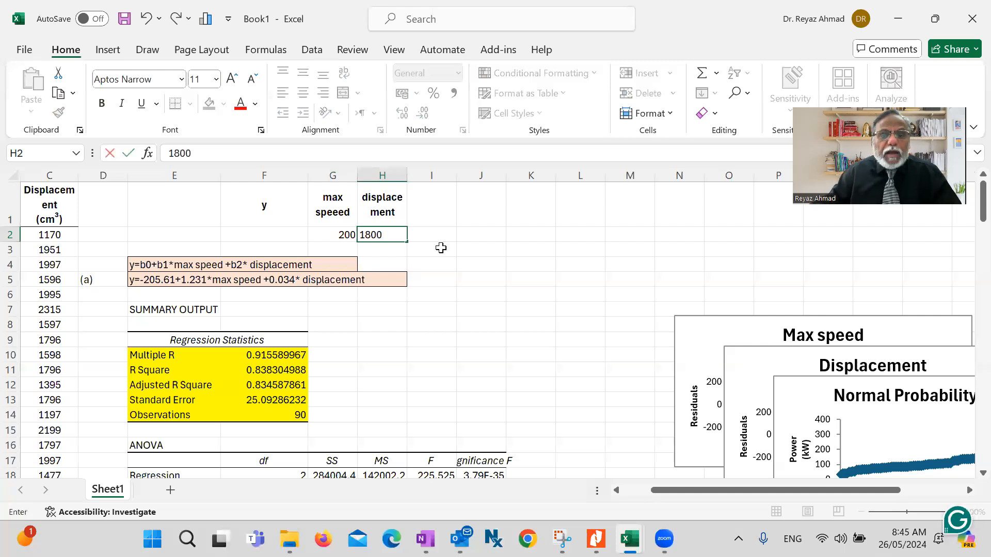
# - Start the predicted power formula in F2 with the intercept plus the max speed term, =F23+F24*G2
pyautogui.click(231, 238)
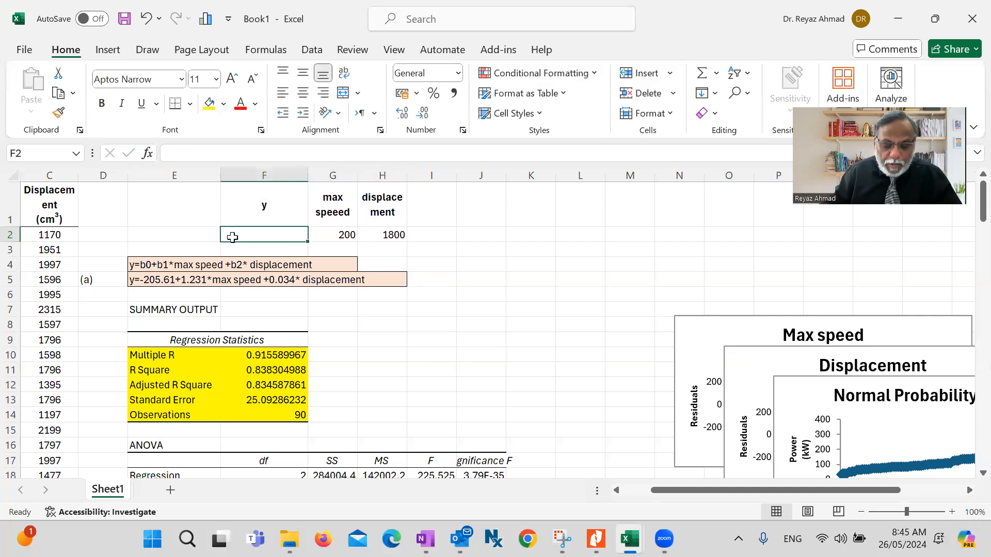
pyautogui.write('=')
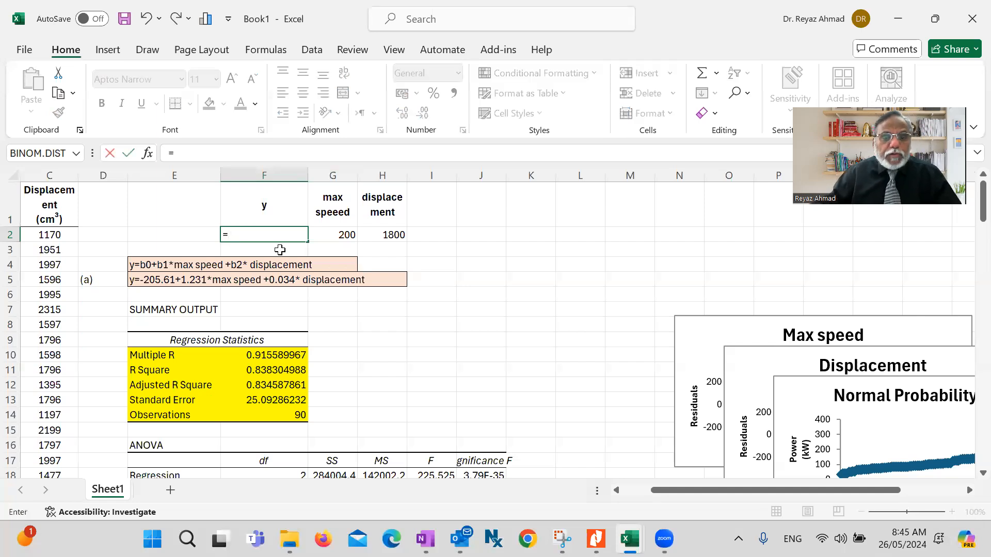
pyautogui.scroll(-2, 309, 327)
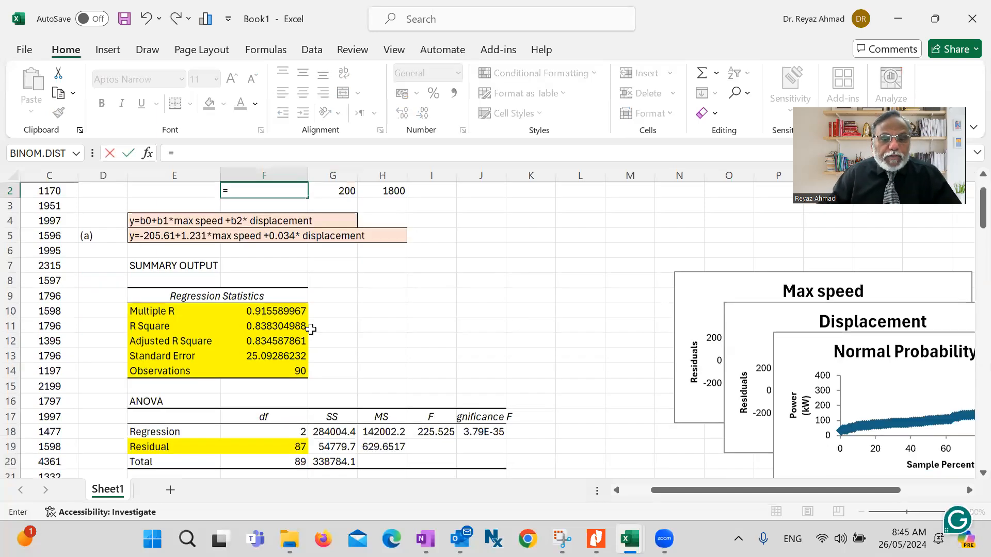
pyautogui.scroll(-1, 313, 351)
pyautogui.click(282, 421)
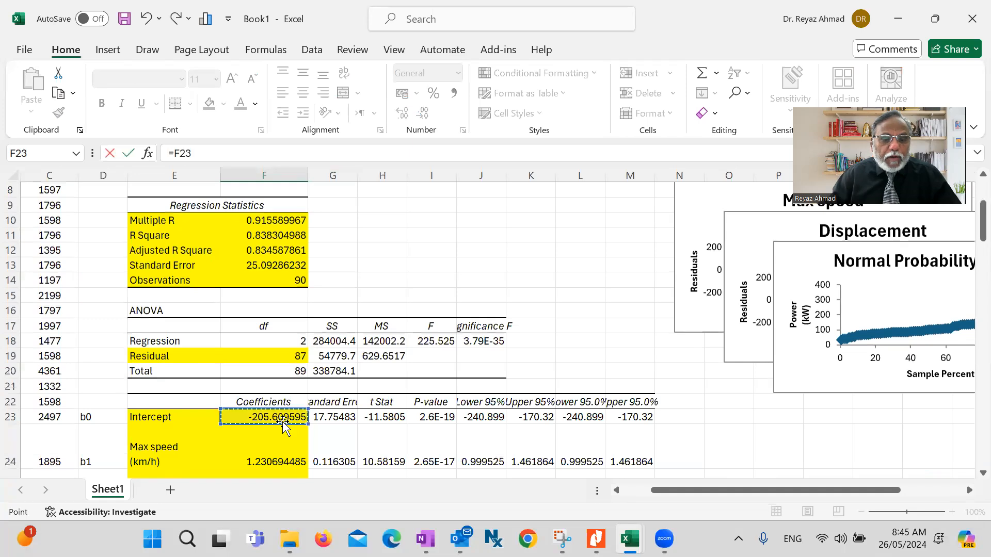
pyautogui.scroll(2, 352, 300)
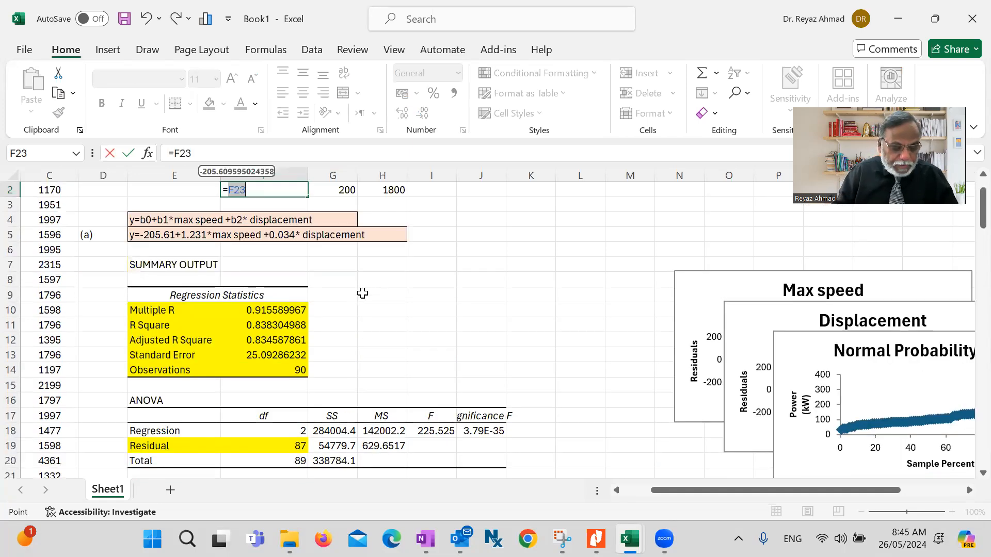
pyautogui.write('+')
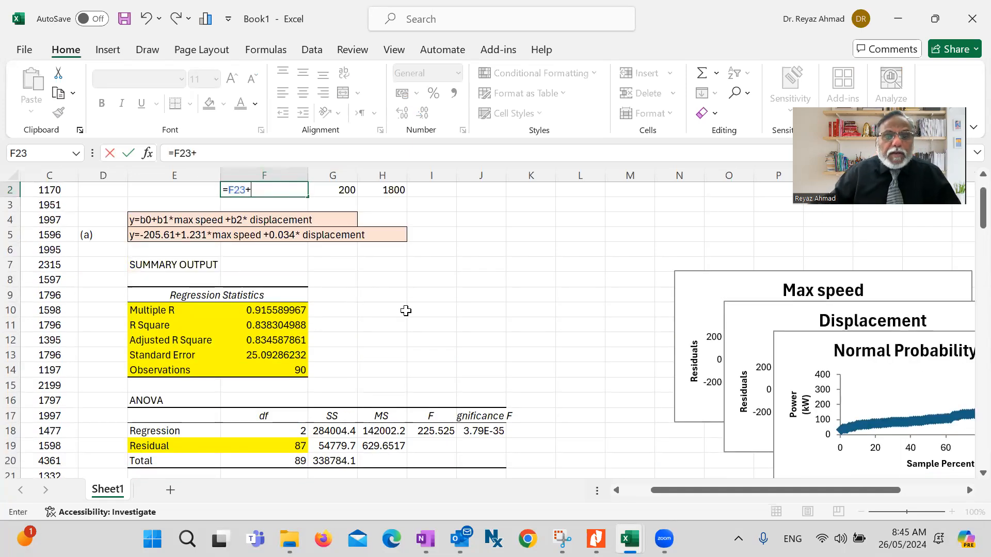
pyautogui.scroll(-3, 324, 326)
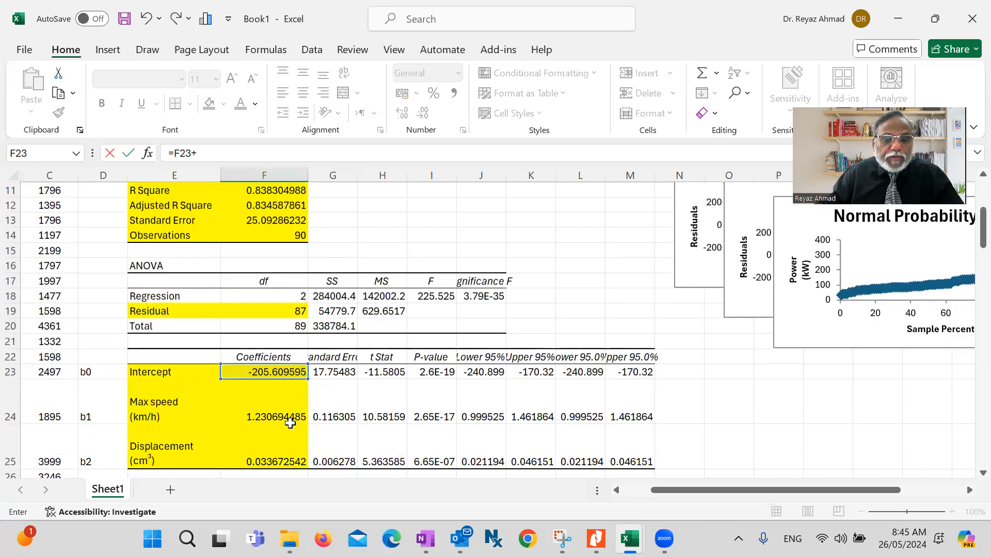
pyautogui.click(277, 417)
pyautogui.scroll(4, 383, 336)
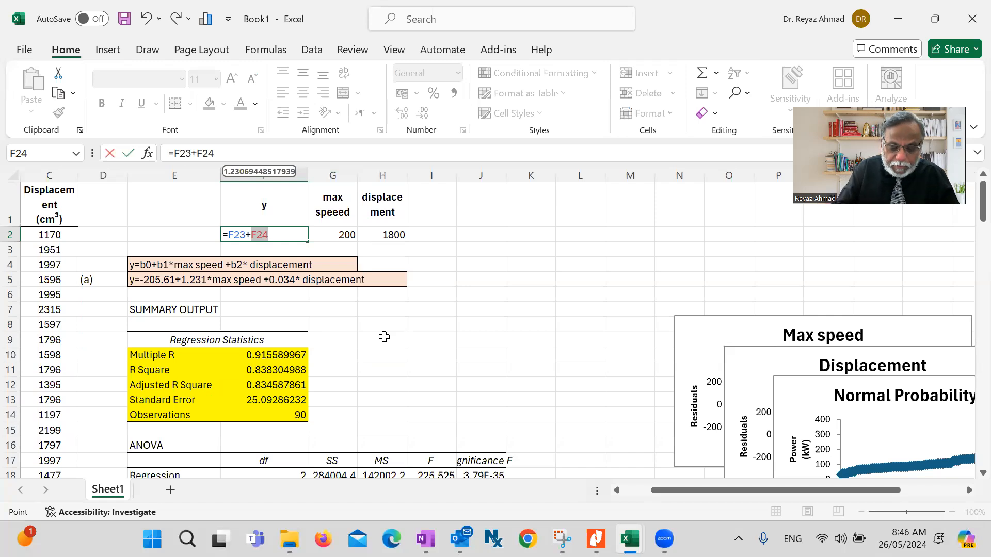
pyautogui.write('*')
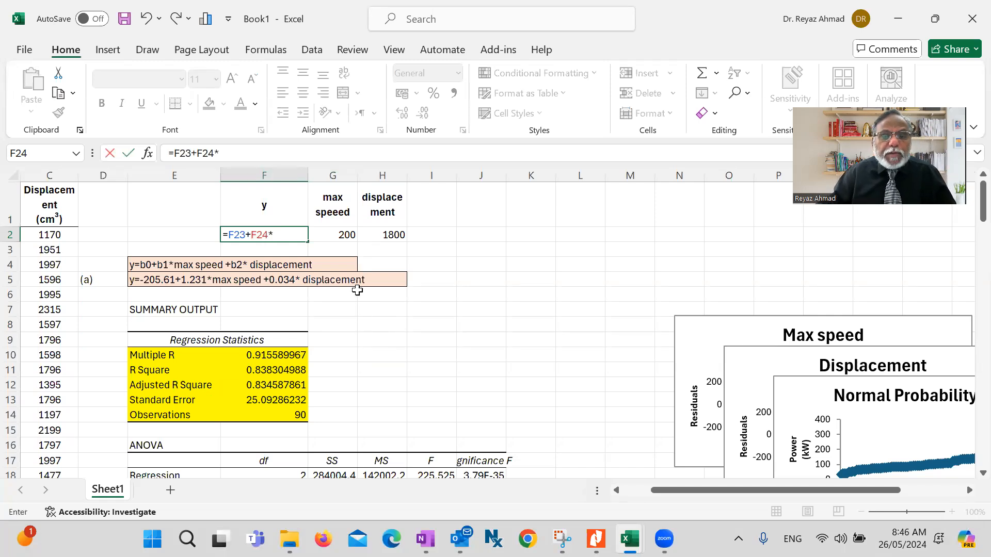
pyautogui.click(343, 235)
# - Complete the predicted power formula in F2 by adding the displacement term, so it reads =F23+F24*G2+F25*H2
pyautogui.write('+')
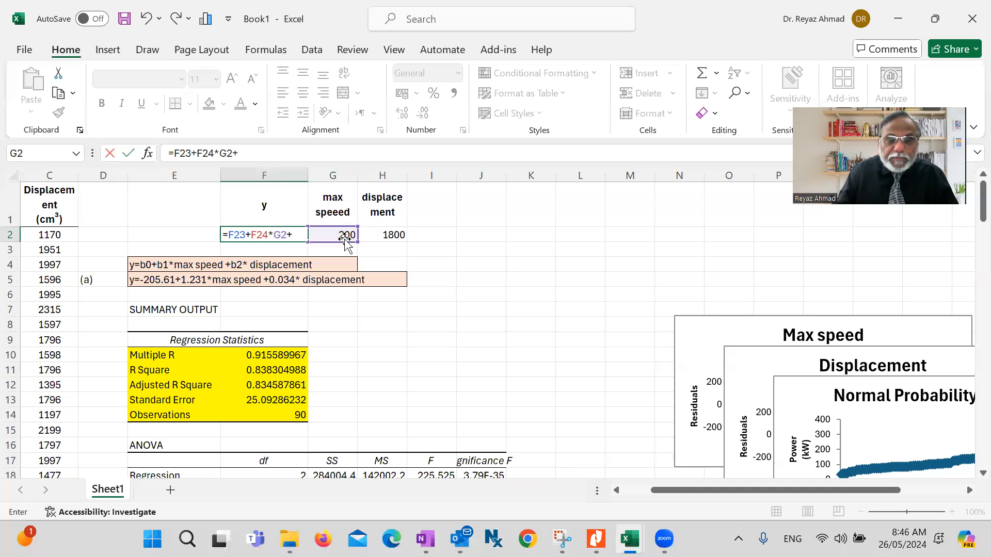
pyautogui.scroll(-3, 261, 426)
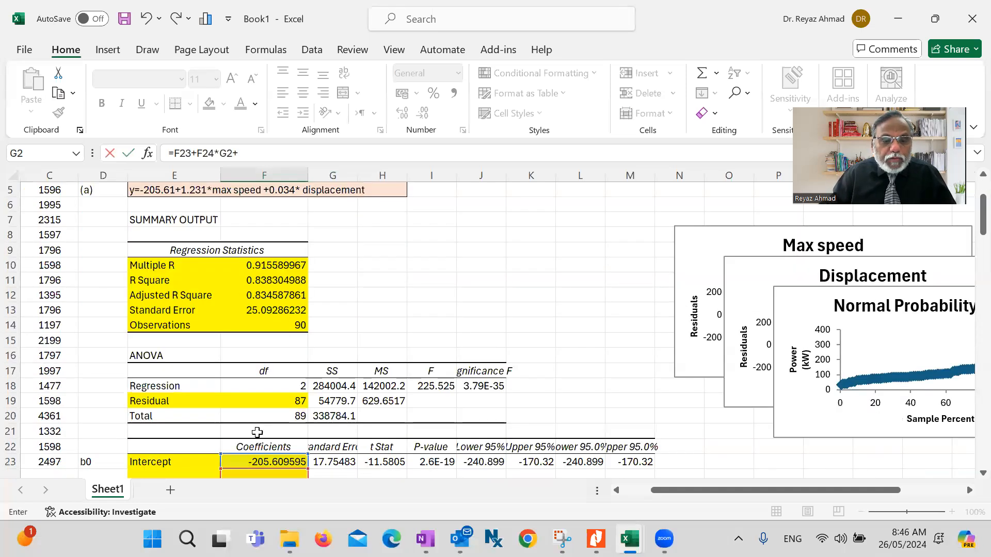
pyautogui.scroll(-1, 268, 455)
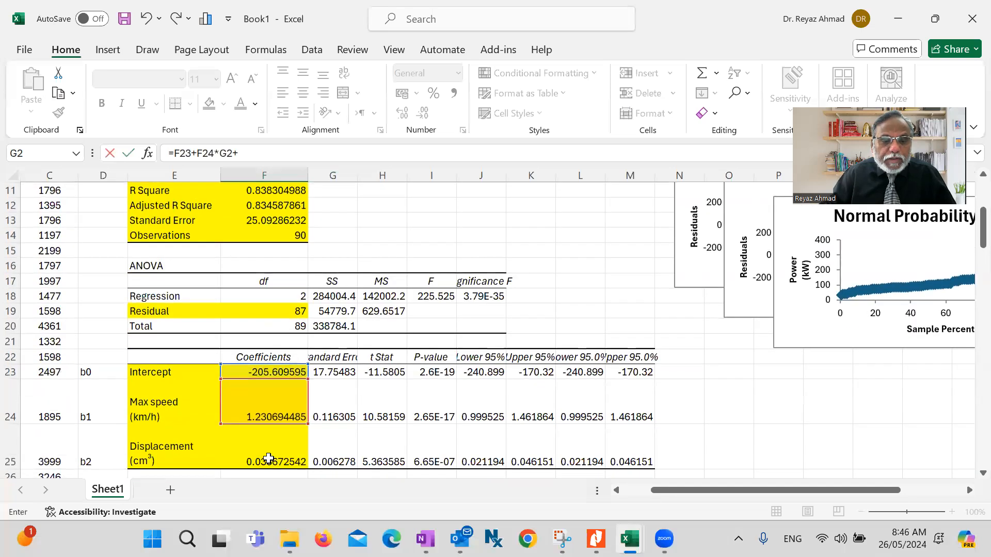
pyautogui.click(268, 461)
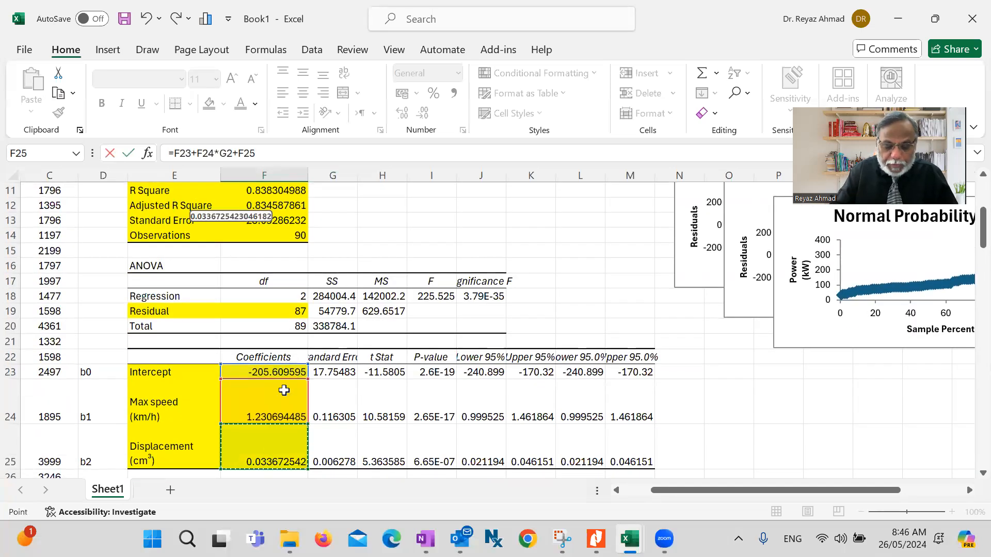
pyautogui.write('*')
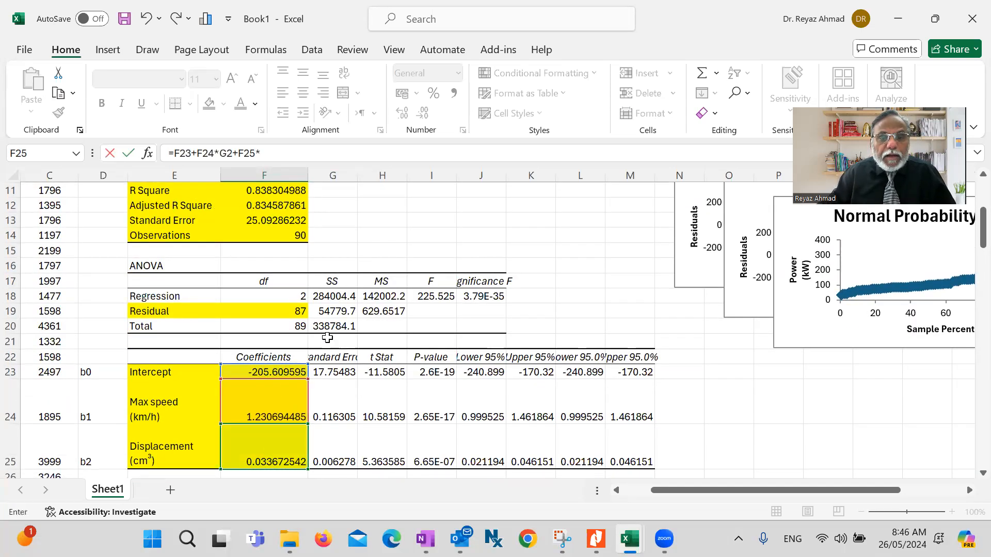
pyautogui.scroll(3, 330, 332)
pyautogui.scroll(1, 331, 332)
pyautogui.click(393, 235)
pyautogui.press('Return')
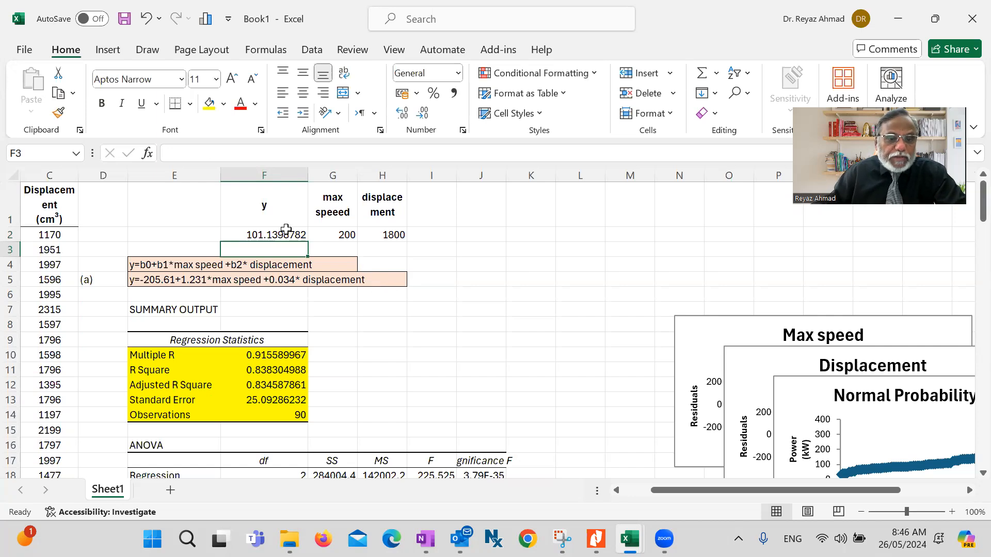
# - Label the predicted power row as (d) in cell E2
pyautogui.click(190, 233)
pyautogui.write('(')
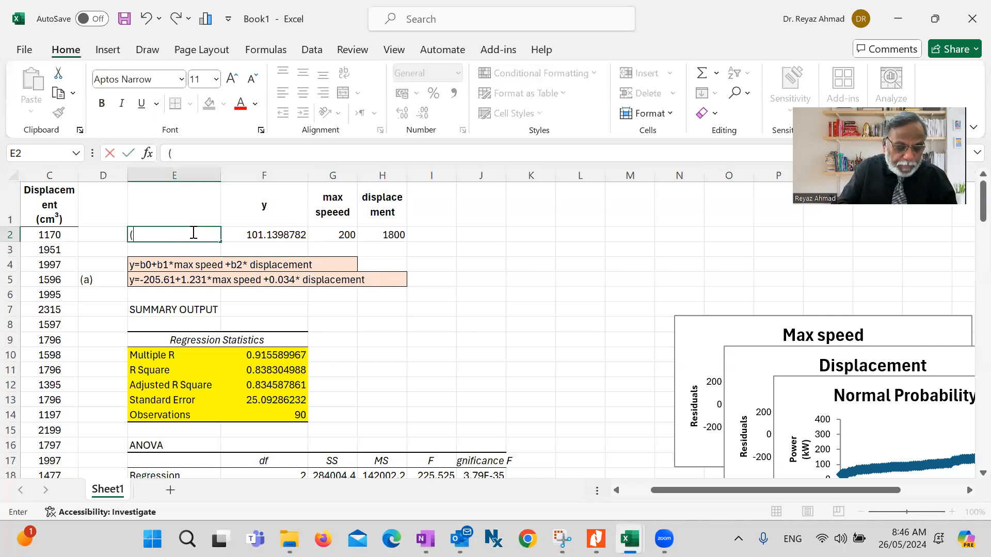
pyautogui.write('d)')
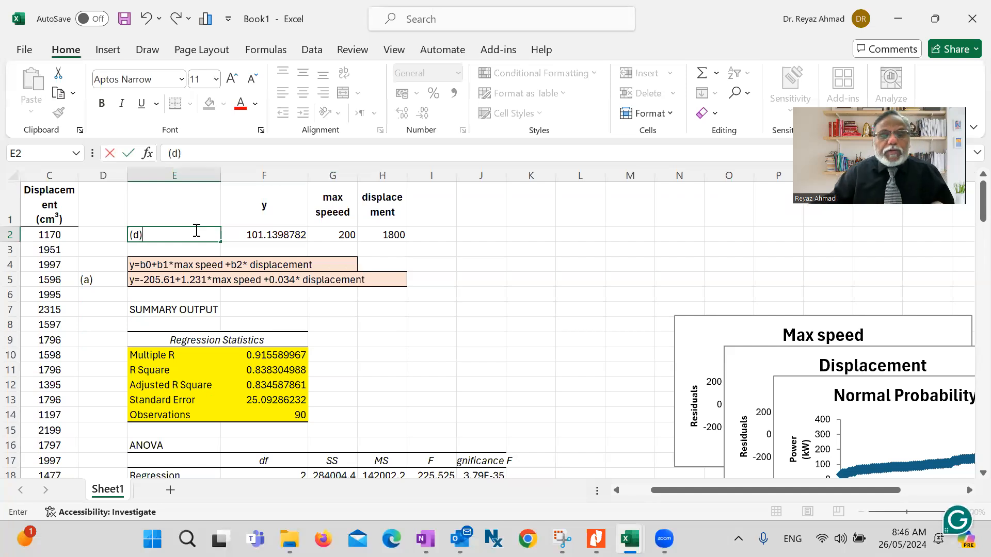
# - Review the confidence and prediction interval layout on Sheet2 of the multiple regression problems workbook and return to Book1
pyautogui.moveTo(629, 538)
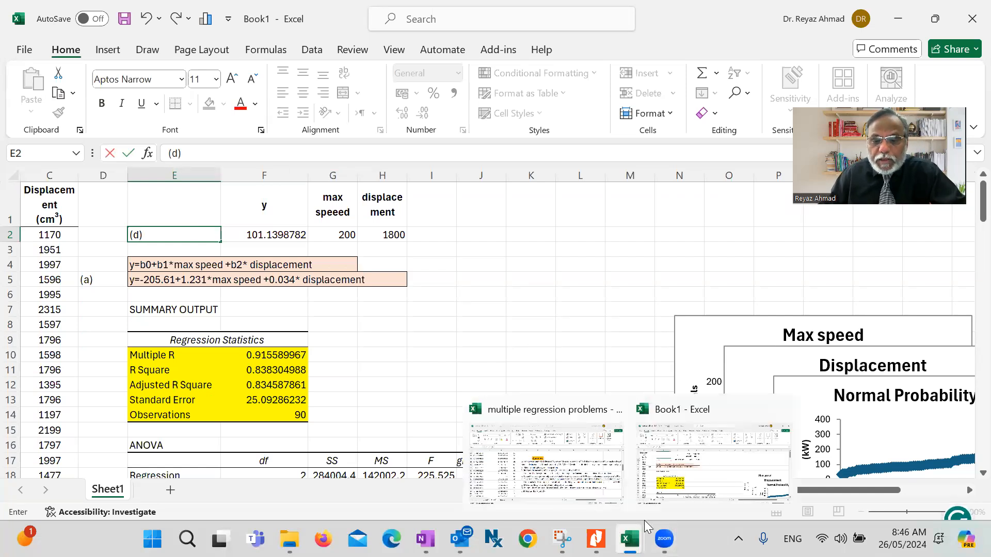
pyautogui.click(588, 482)
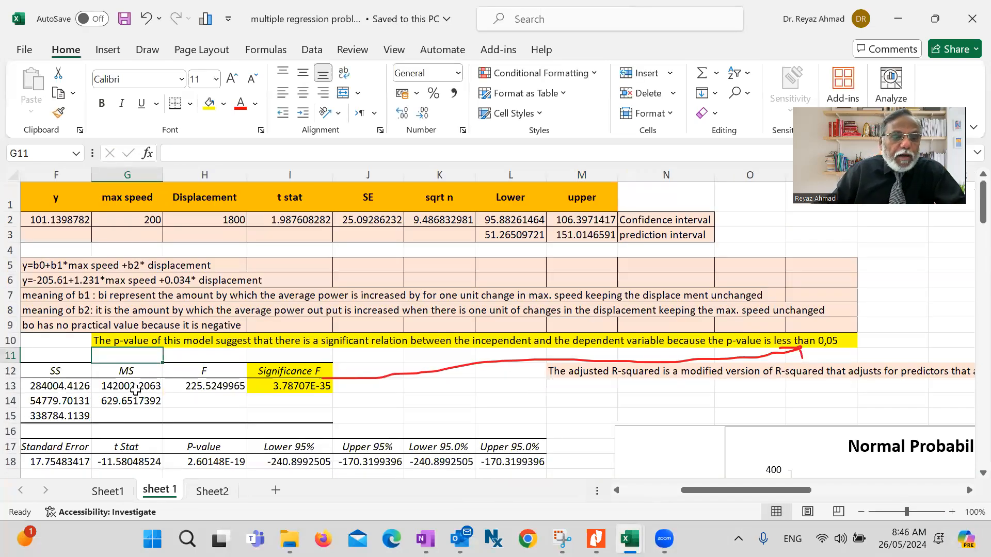
pyautogui.scroll(-1, 132, 380)
pyautogui.scroll(-2, 117, 361)
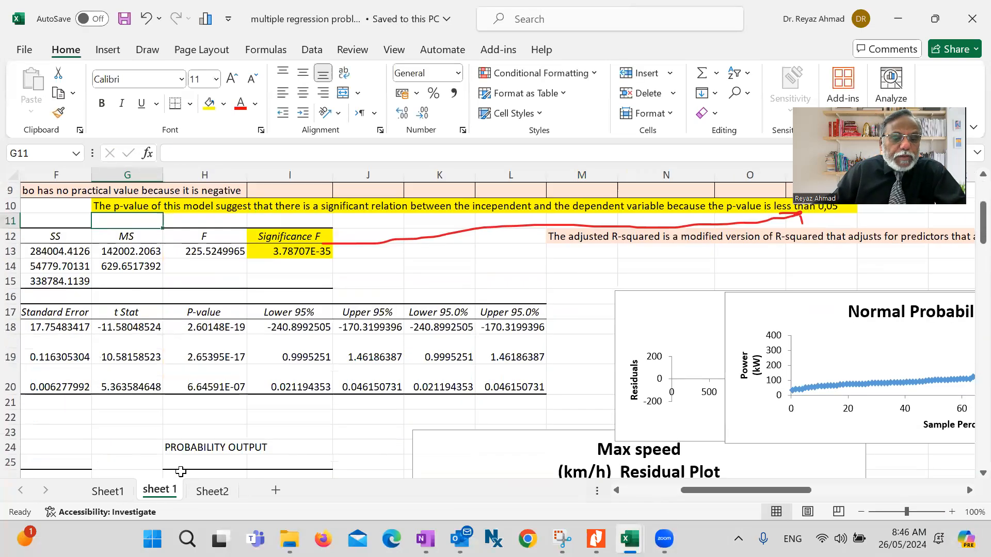
pyautogui.click(203, 493)
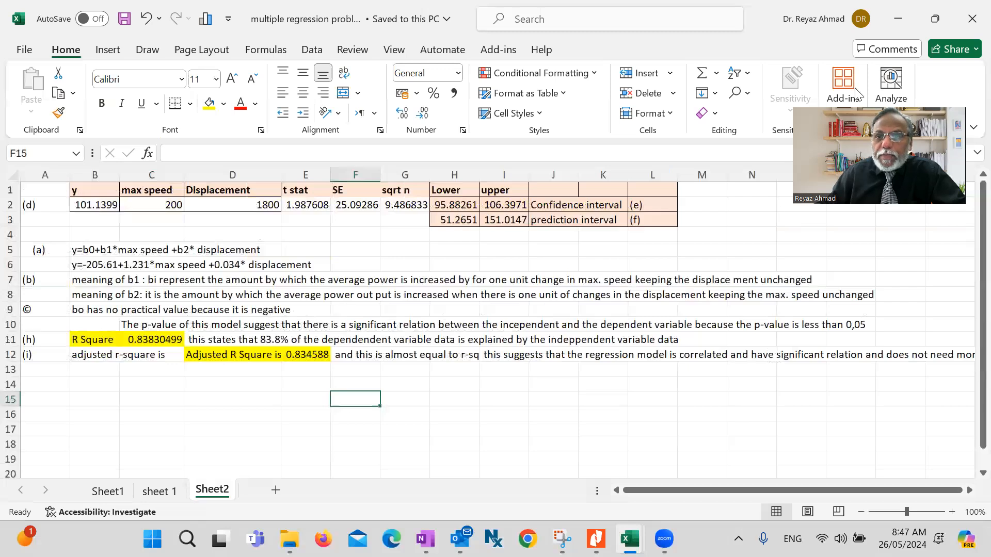
pyautogui.click(898, 18)
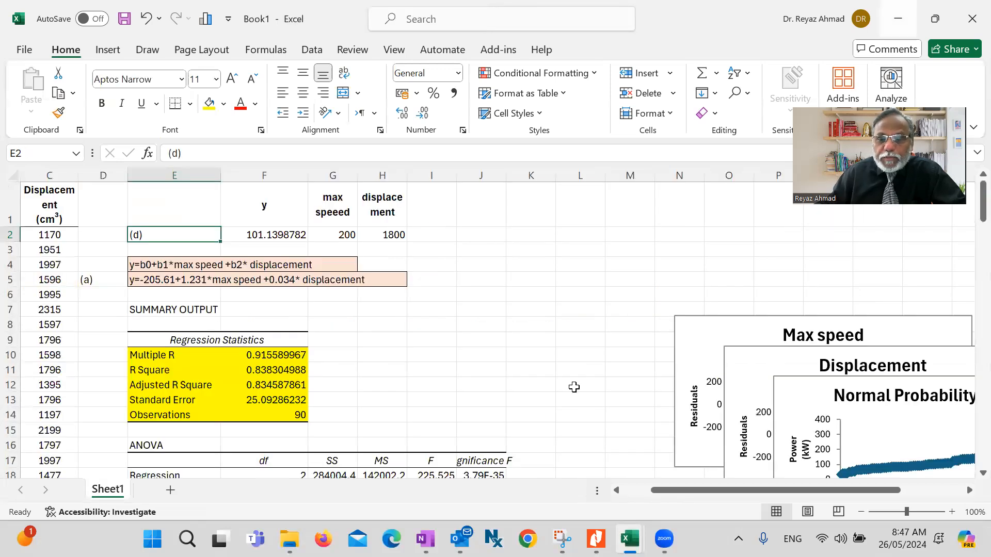
# - Find the question list on sheet 1 of the multiple regression problems workbook and read questions e and f about the 95% intervals
pyautogui.scroll(-5, 574, 387)
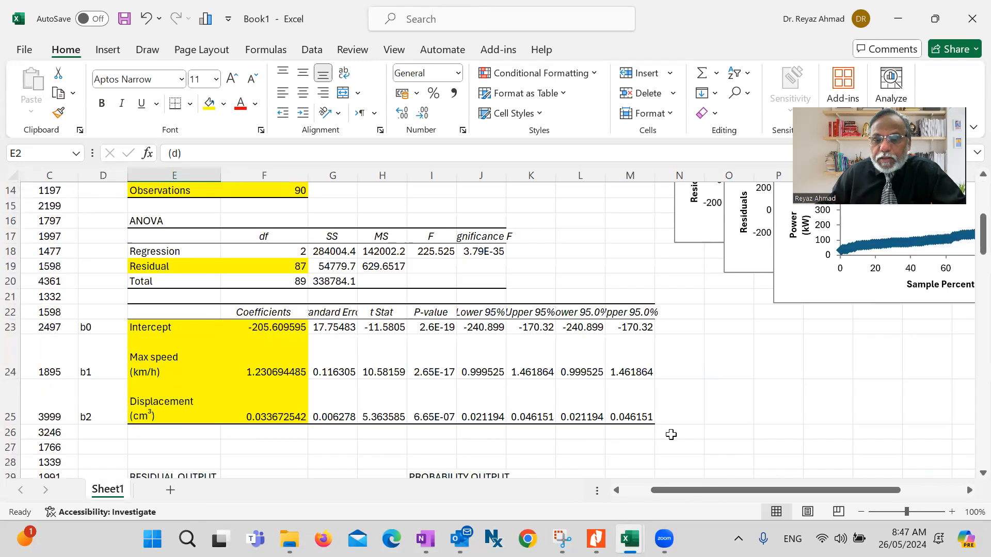
pyautogui.scroll(-8, 671, 435)
pyautogui.scroll(-5, 670, 435)
pyautogui.scroll(7, 671, 435)
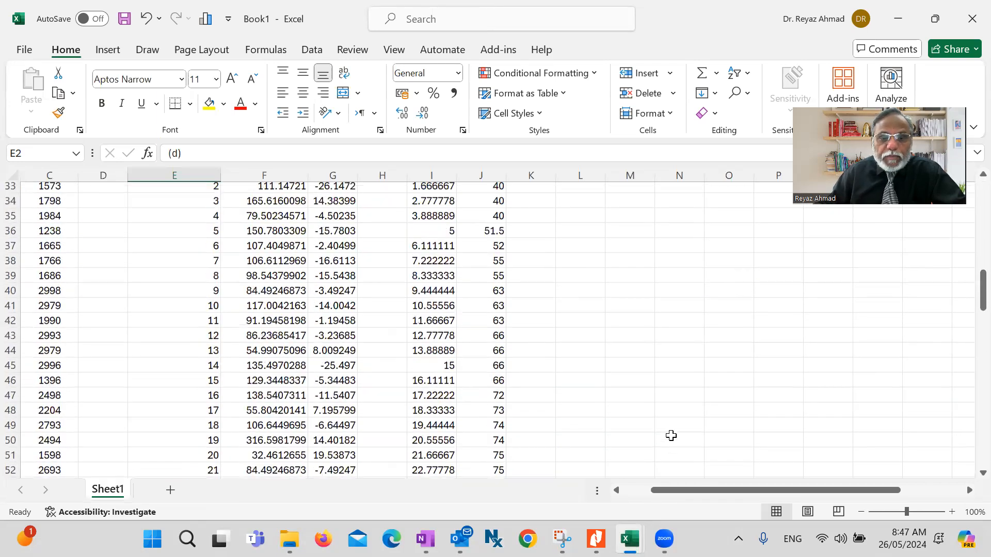
pyautogui.scroll(6, 670, 435)
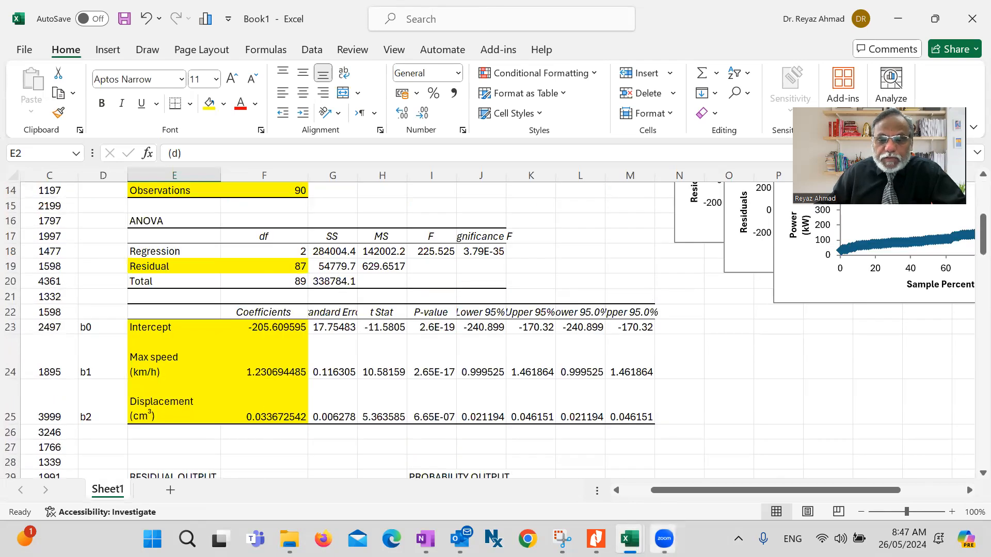
pyautogui.moveTo(630, 538)
pyautogui.click(572, 484)
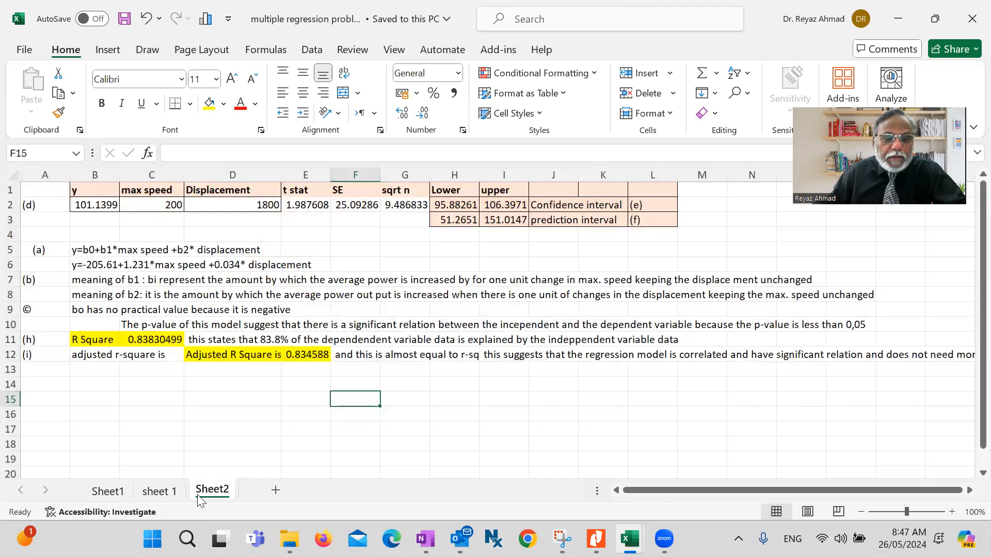
pyautogui.click(164, 492)
pyautogui.scroll(-6, 794, 411)
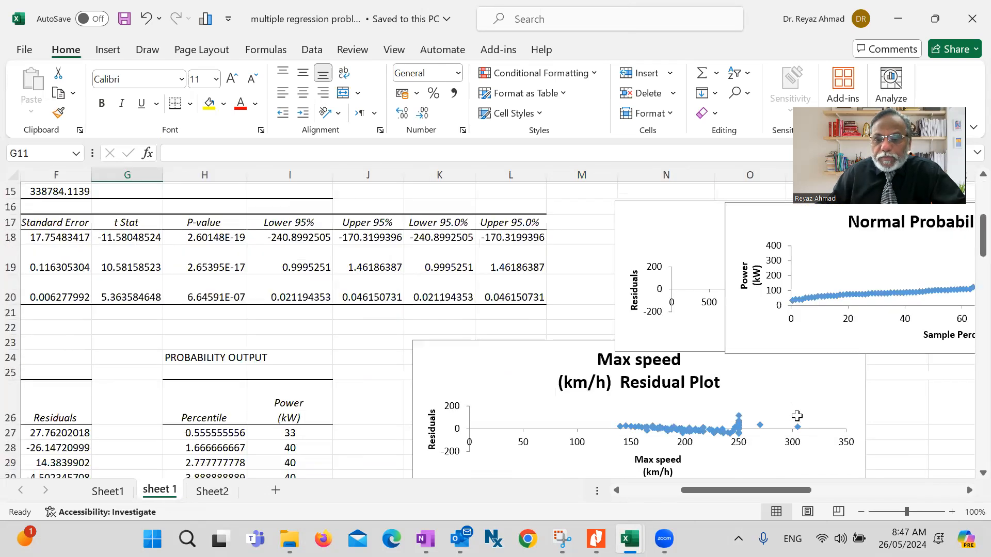
pyautogui.scroll(-1, 480, 432)
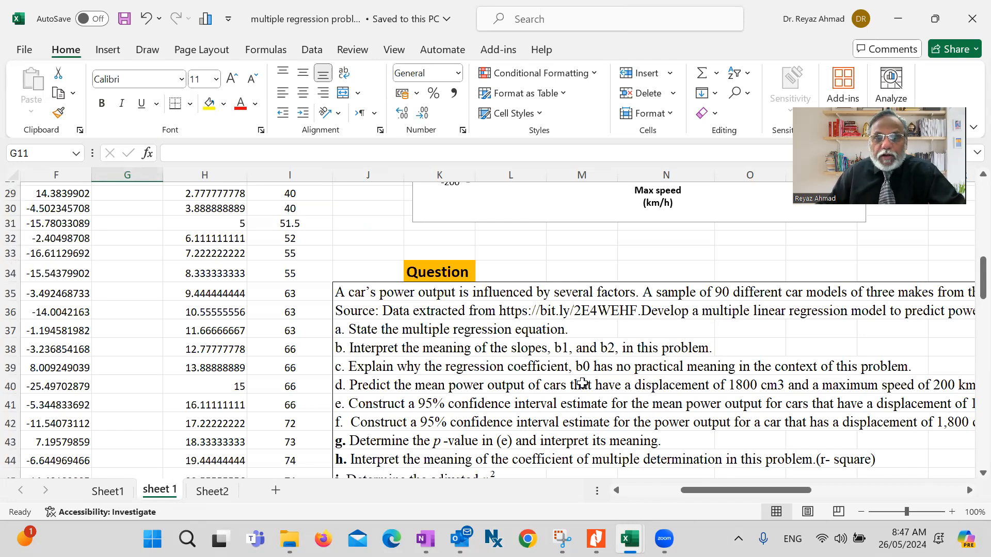
# - Switch back to Book1 and enter the headings tstat, Se and sqrt n in cells I1, J1 and K1
pyautogui.click(902, 22)
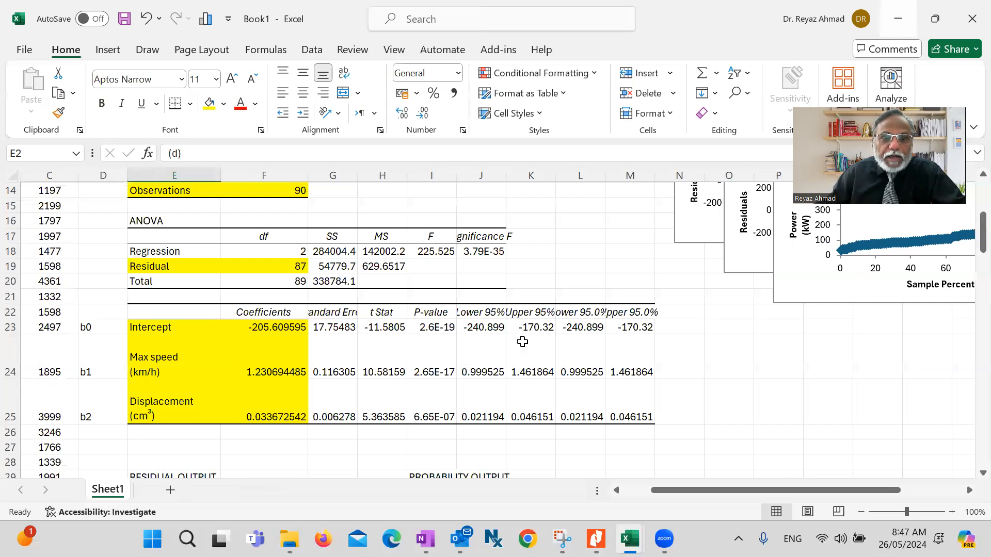
pyautogui.scroll(5, 498, 342)
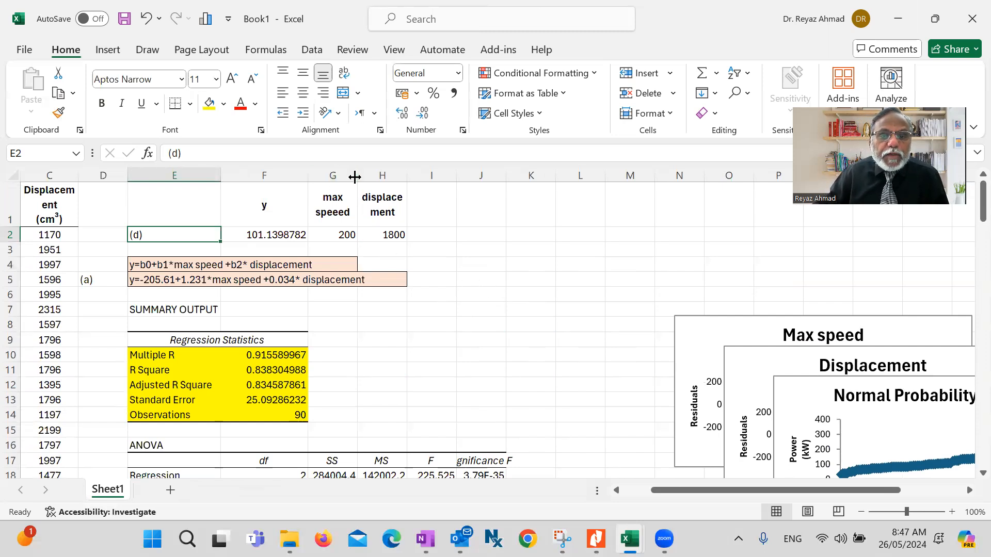
pyautogui.click(435, 210)
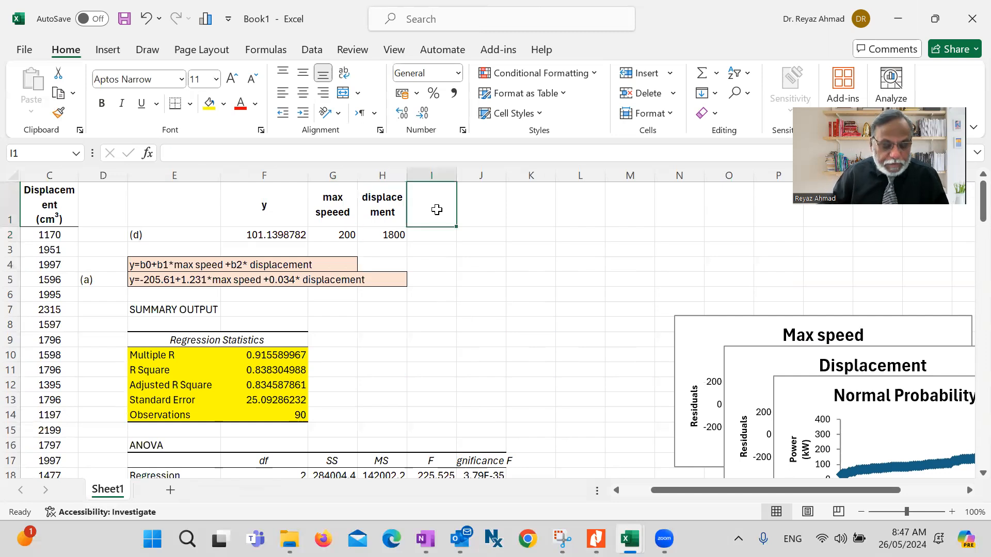
pyautogui.write('tstat')
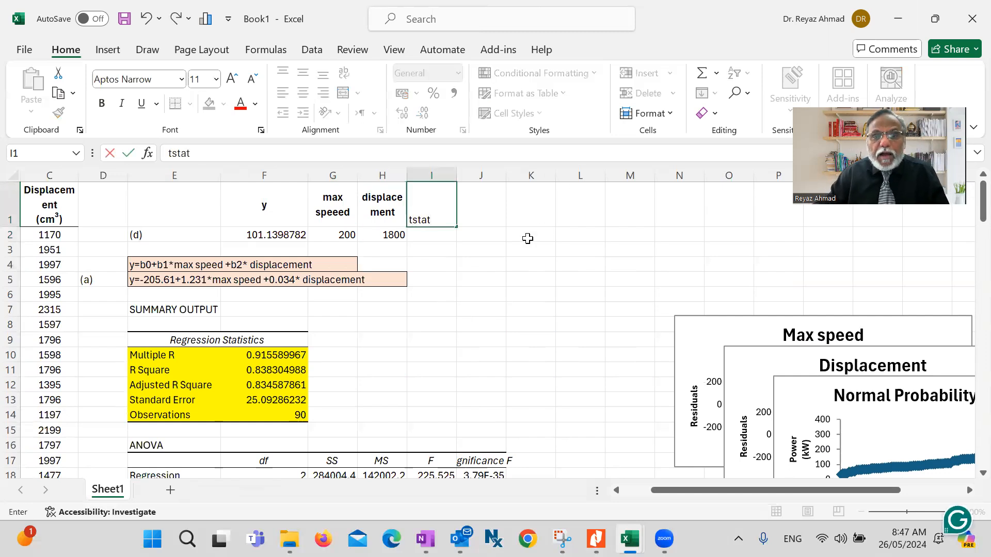
pyautogui.click(485, 214)
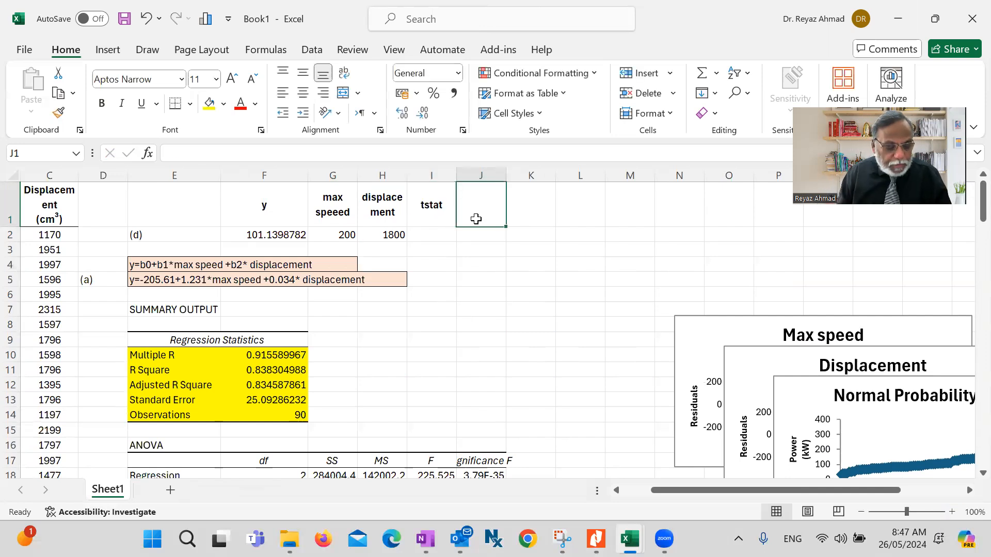
pyautogui.write('Se')
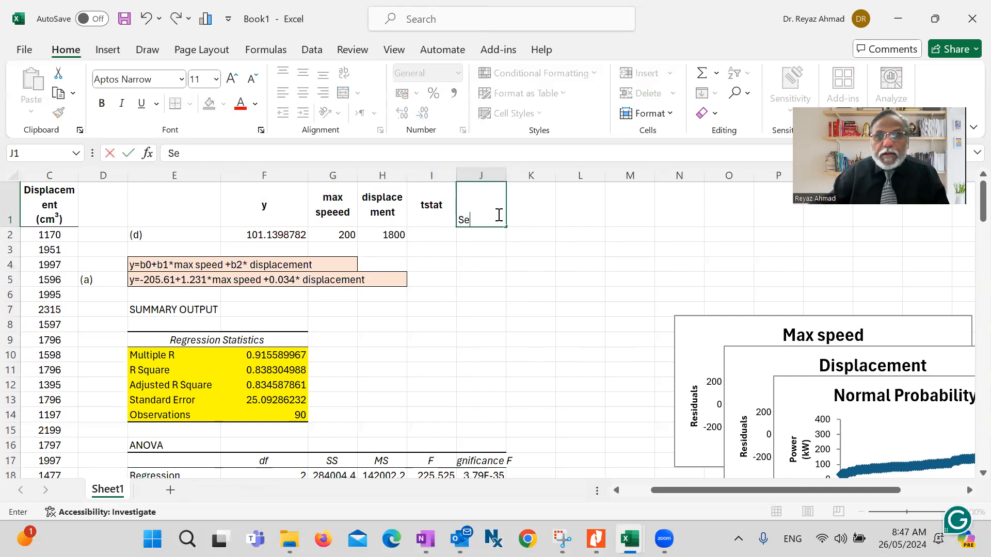
pyautogui.click(521, 212)
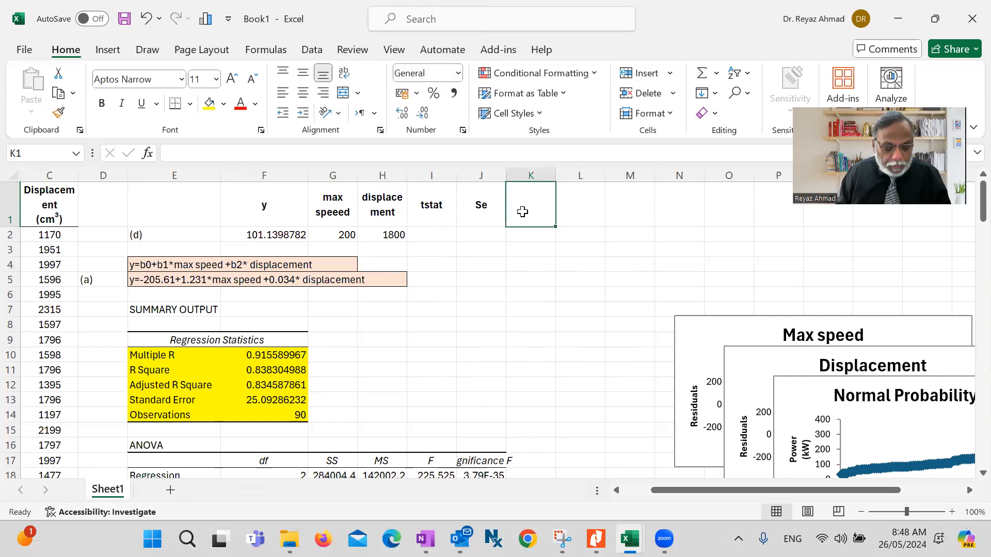
pyautogui.write('sqrt n')
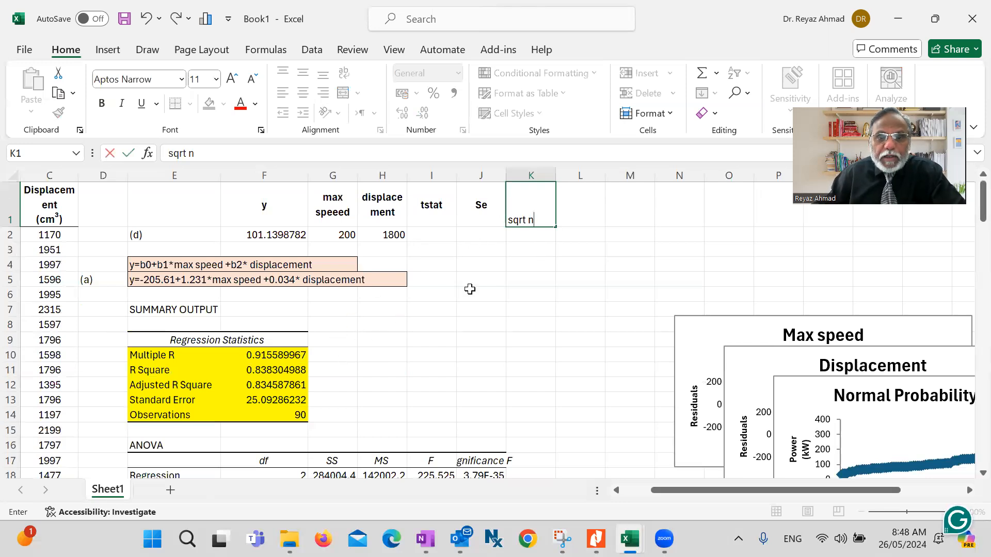
# - Compute the critical t value in cell I2 with =tinv(0.05,F19), using the residual degrees of freedom from the ANOVA table
pyautogui.click(425, 234)
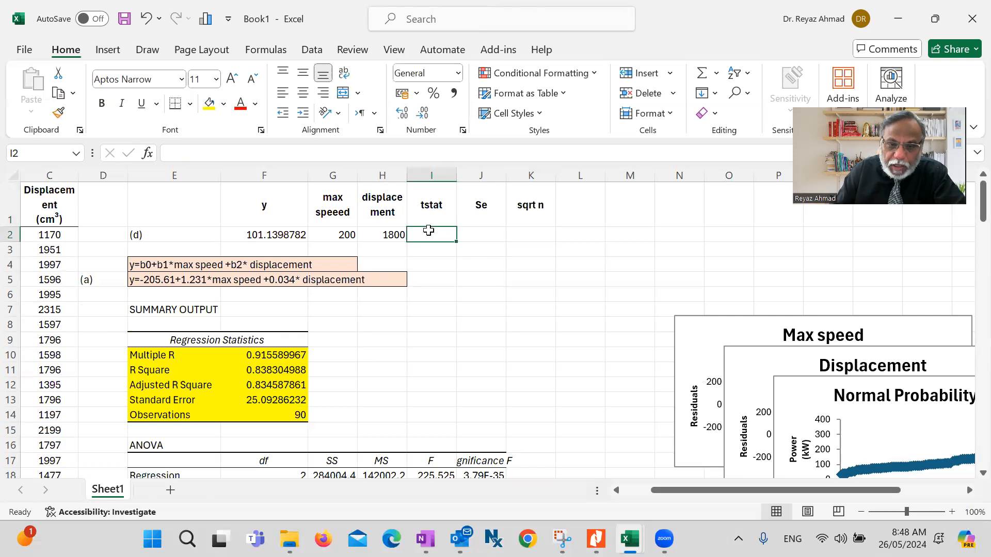
pyautogui.write('=')
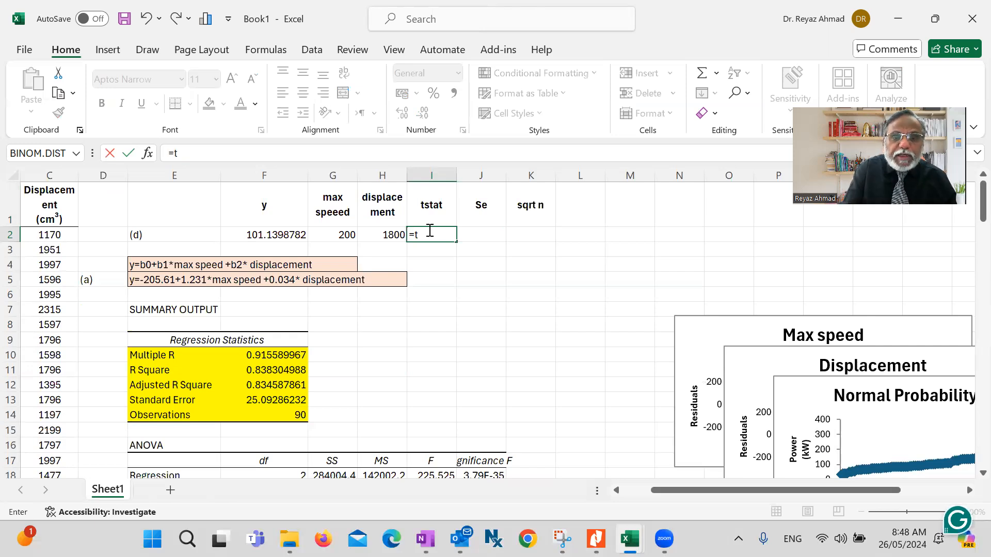
pyautogui.write('tinv')
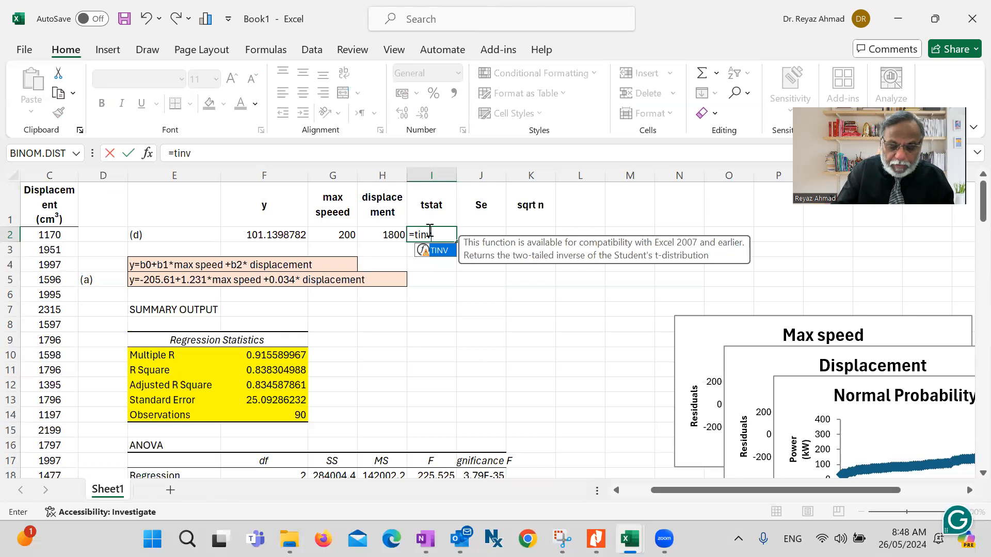
pyautogui.write('(')
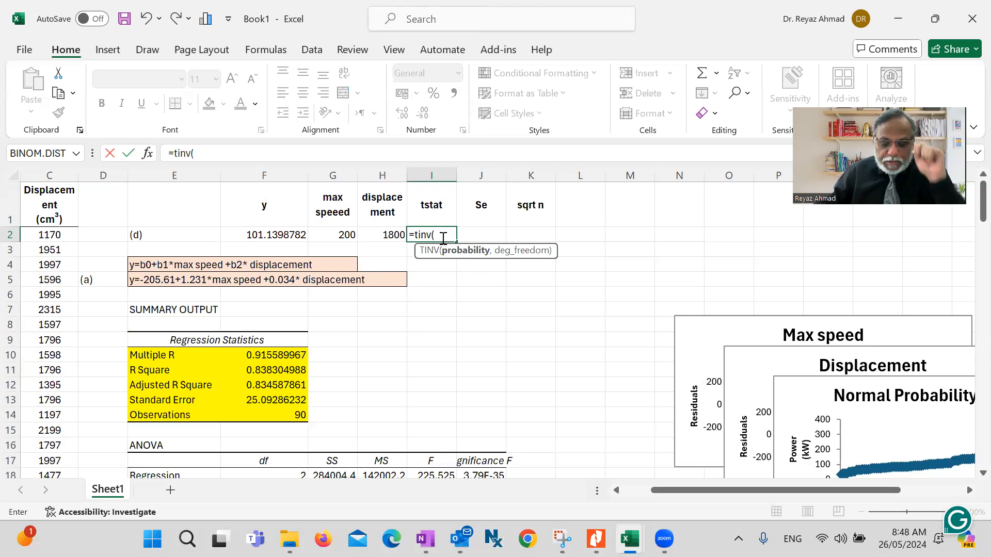
pyautogui.write('0.05')
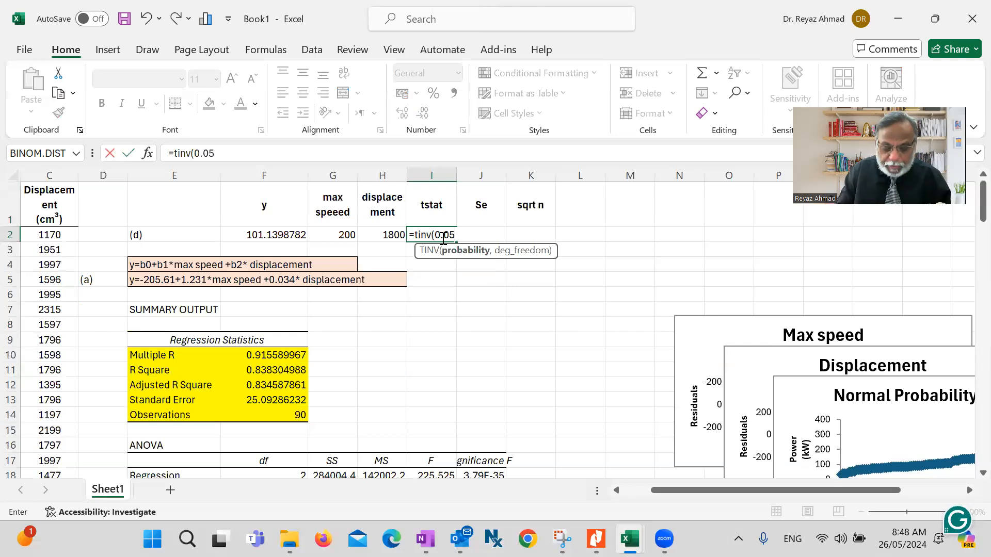
pyautogui.write(',')
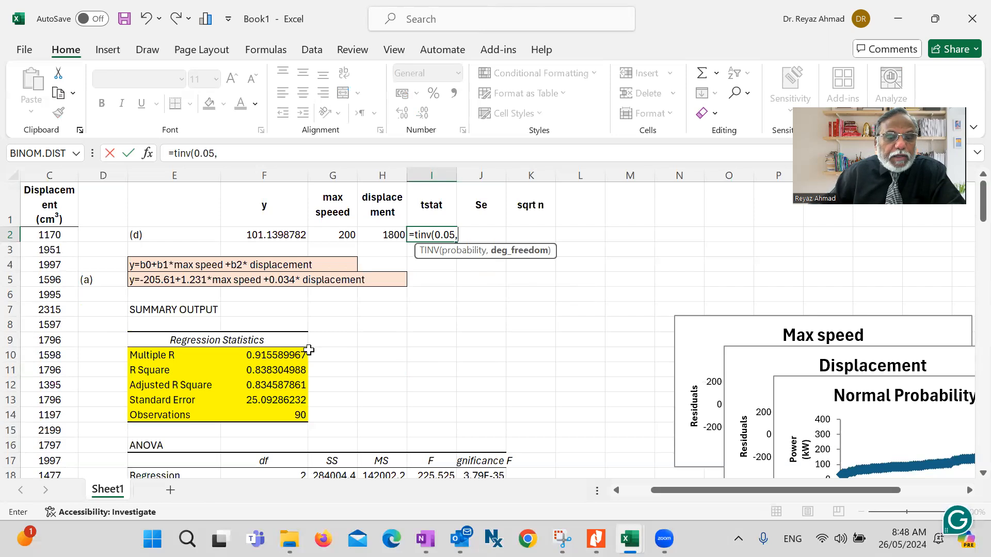
pyautogui.scroll(-2, 309, 350)
pyautogui.scroll(-3, 308, 350)
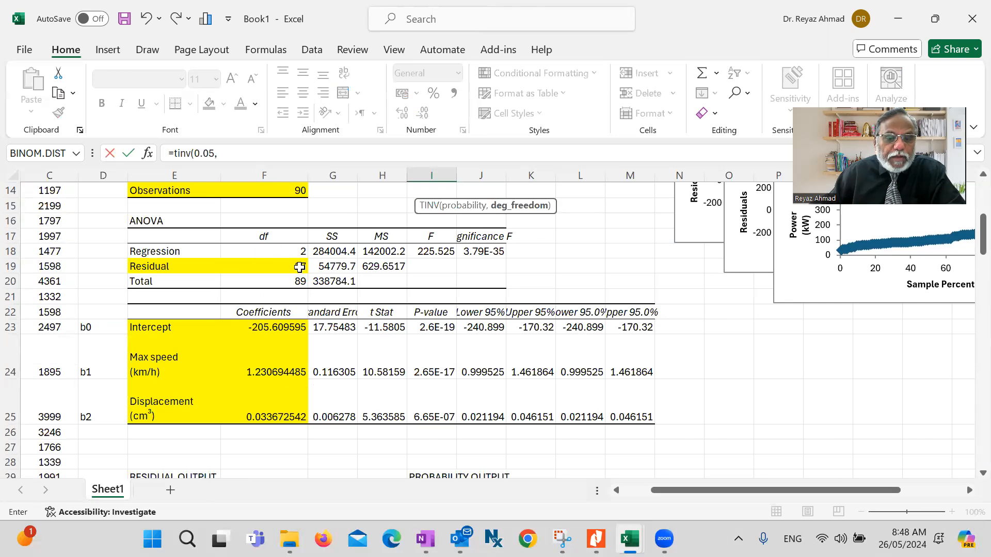
pyautogui.click(300, 267)
pyautogui.scroll(2, 458, 259)
pyautogui.scroll(3, 458, 259)
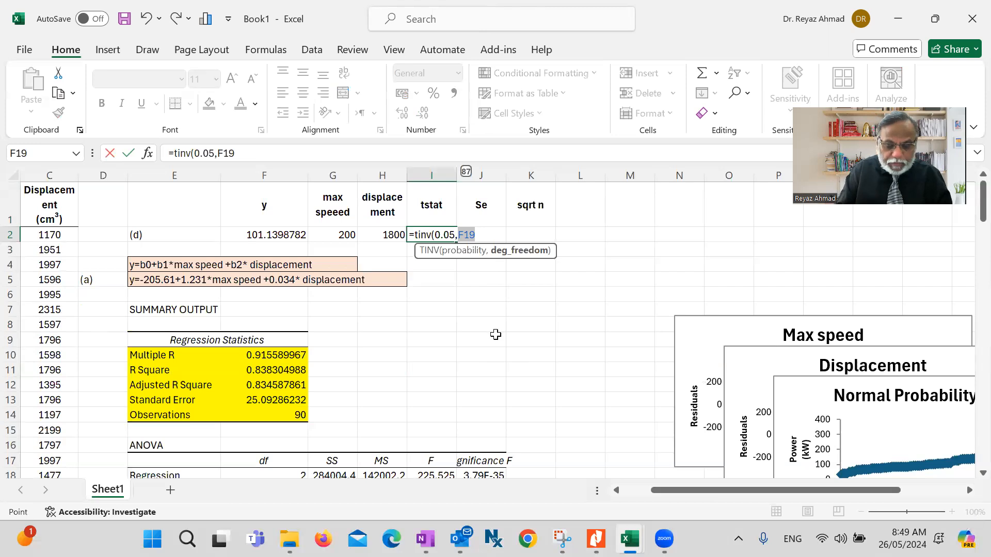
pyautogui.write(')')
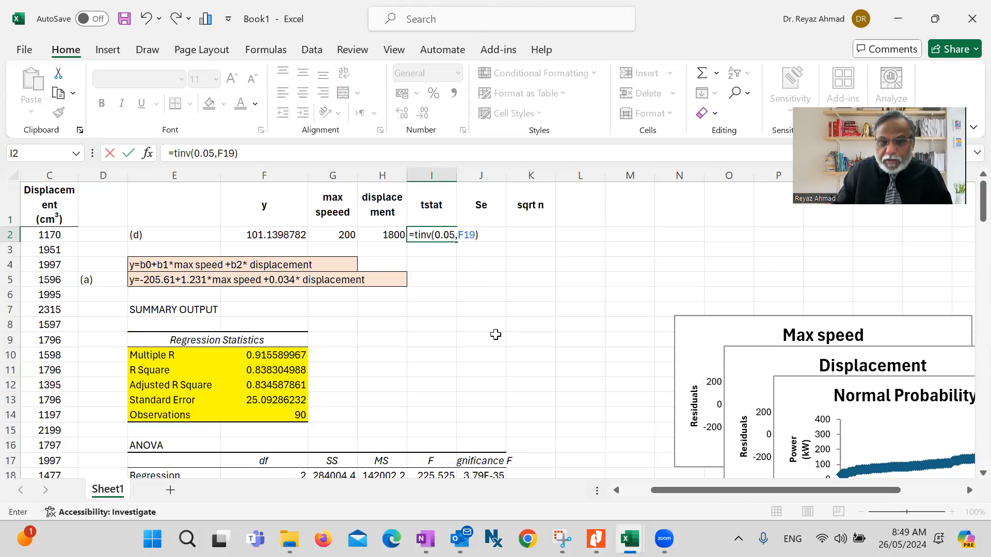
pyautogui.press('Return')
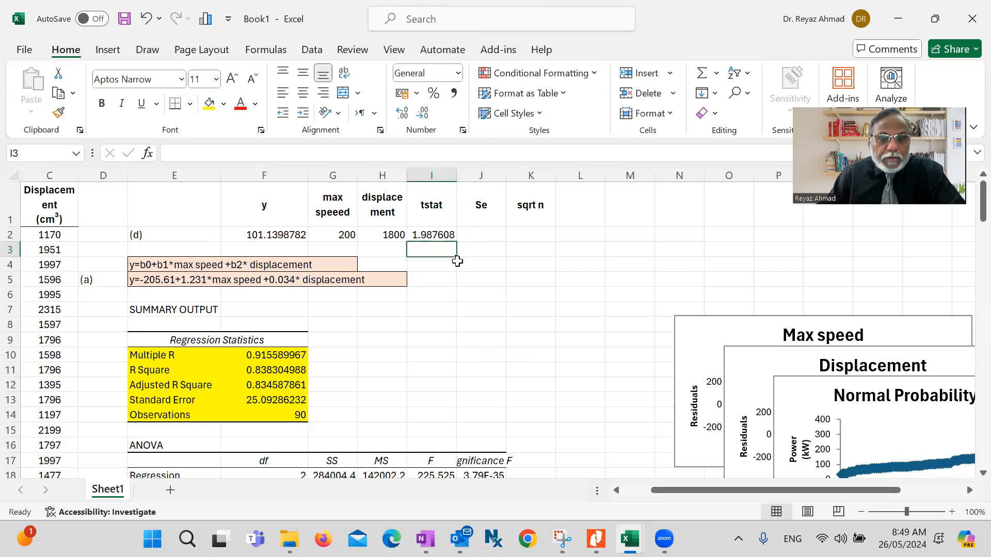
# - Link cell J2 under Se to the regression's standard error with =F13
pyautogui.click(479, 233)
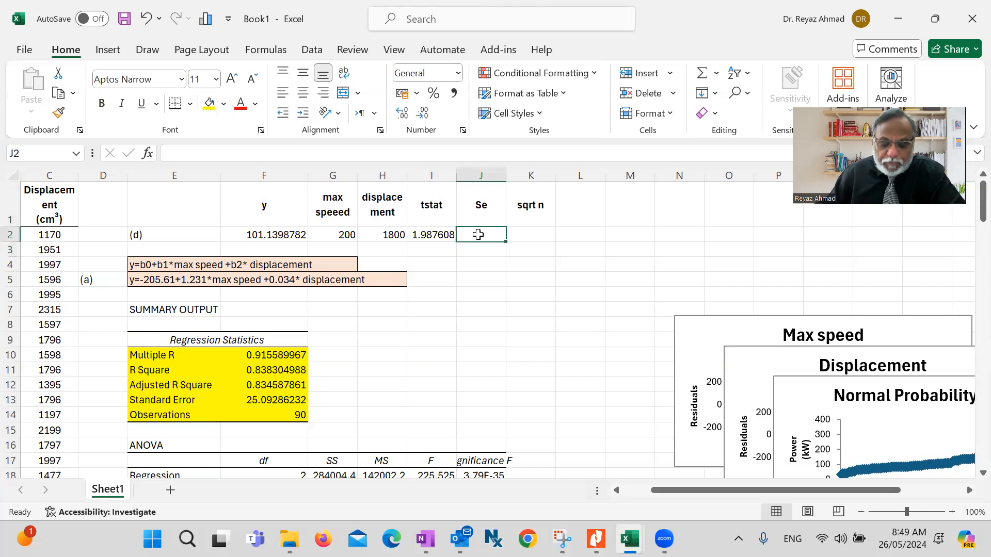
pyautogui.write('=')
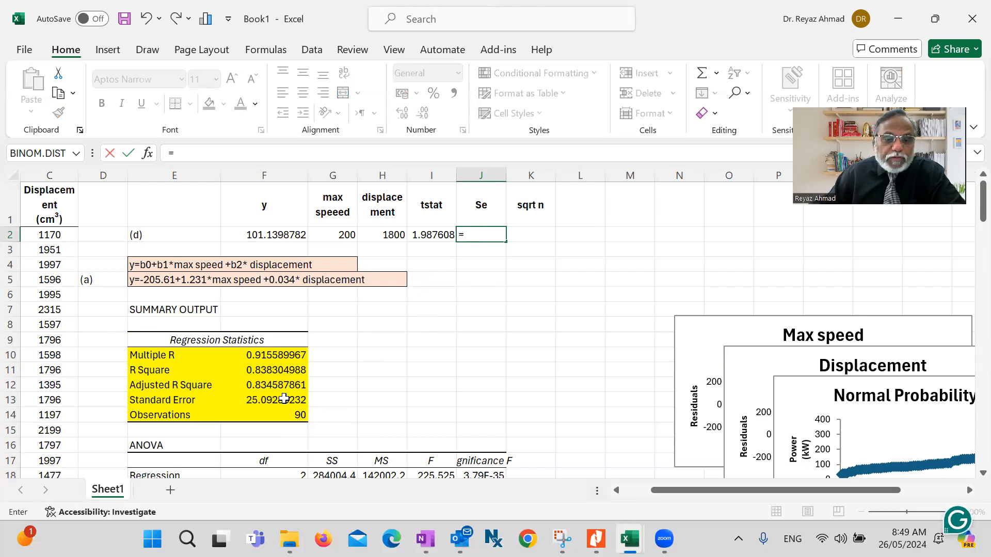
pyautogui.click(276, 403)
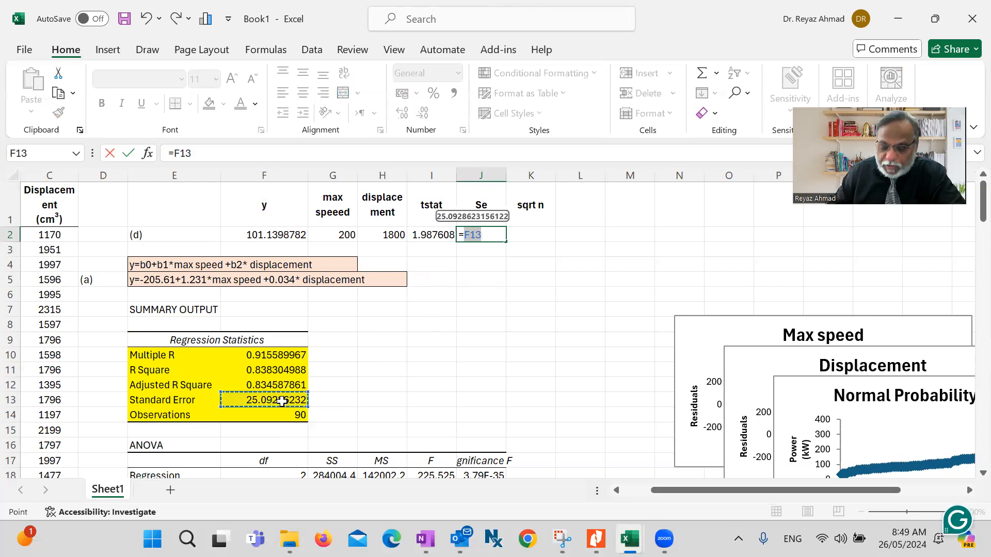
pyautogui.press('Return')
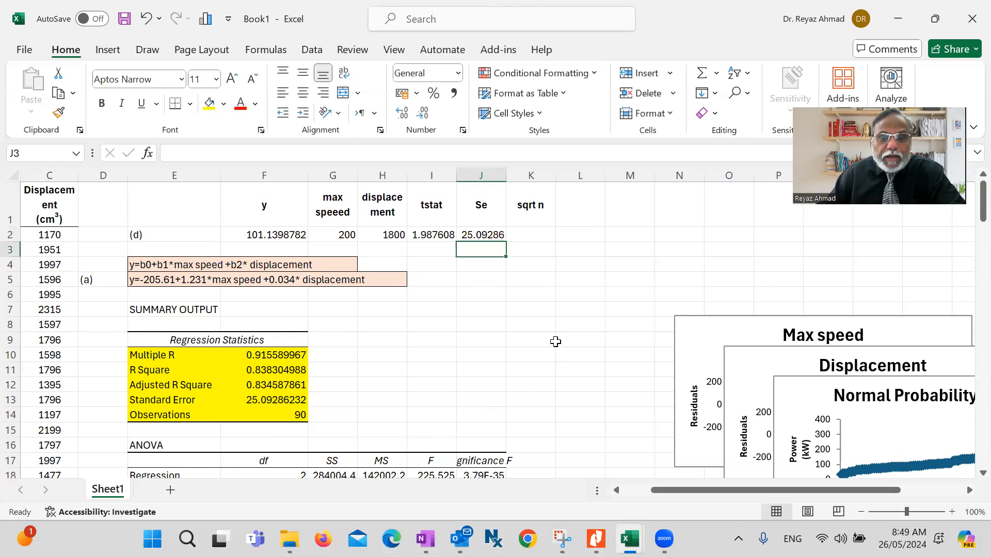
# - Compute the square root of the number of observations in cell K2 with =sqrt(F14)
pyautogui.click(522, 234)
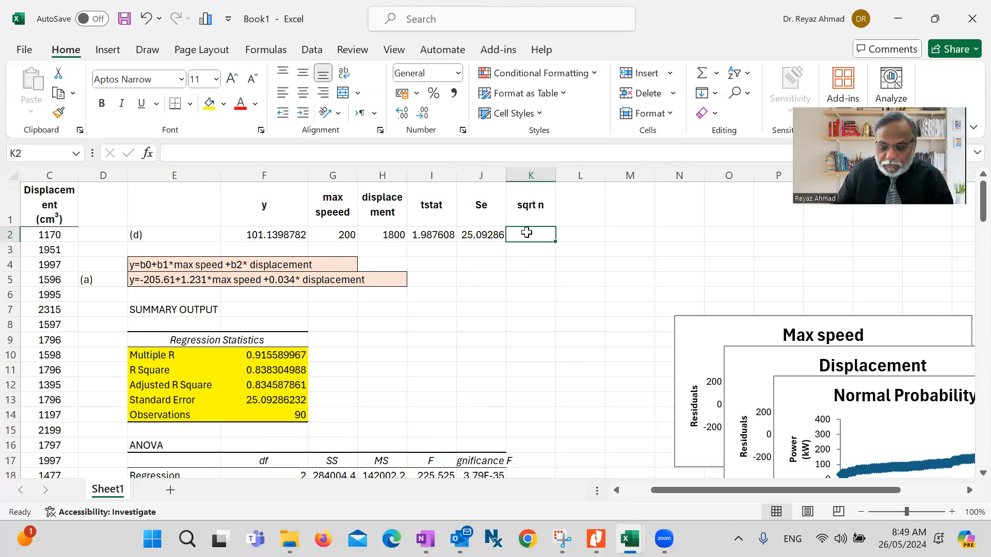
pyautogui.write('=s')
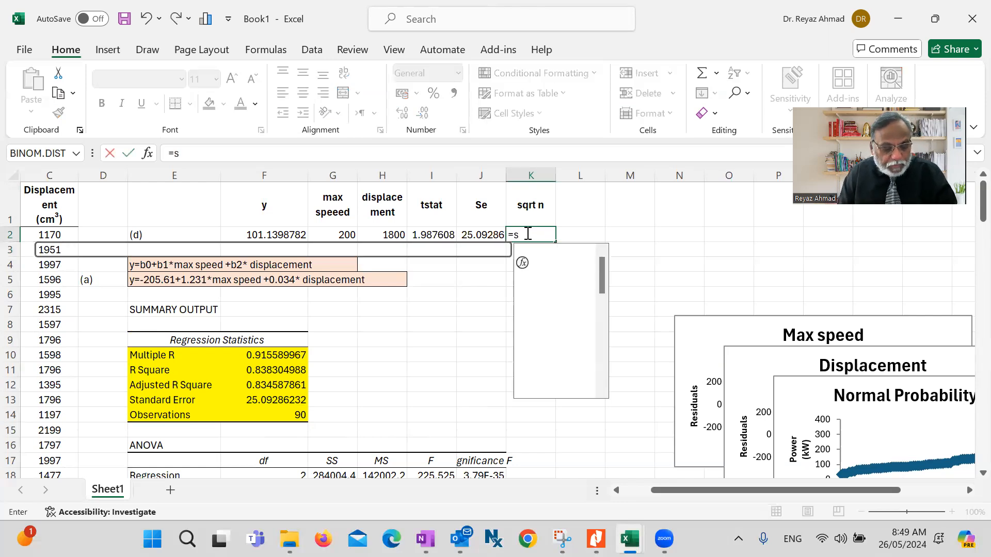
pyautogui.write('qrt')
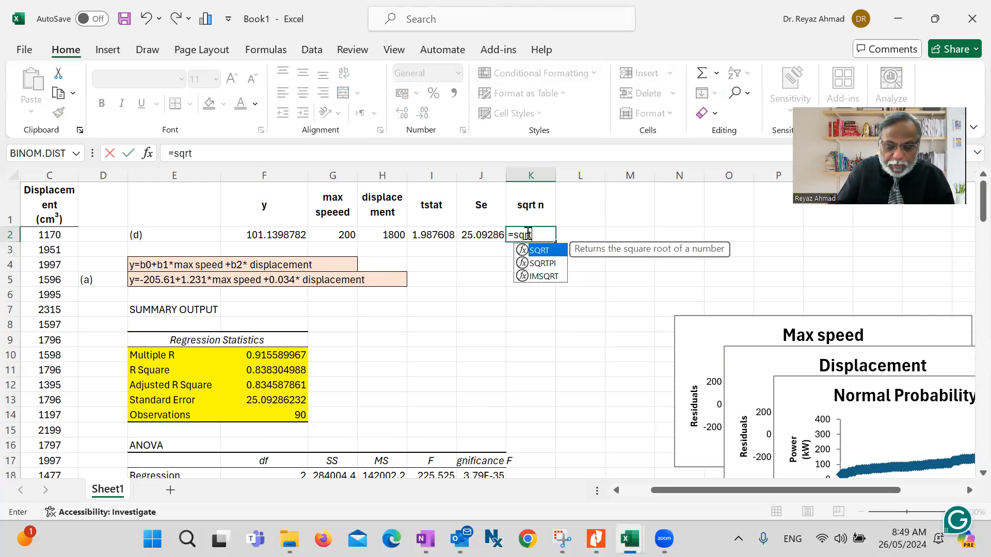
pyautogui.write('(')
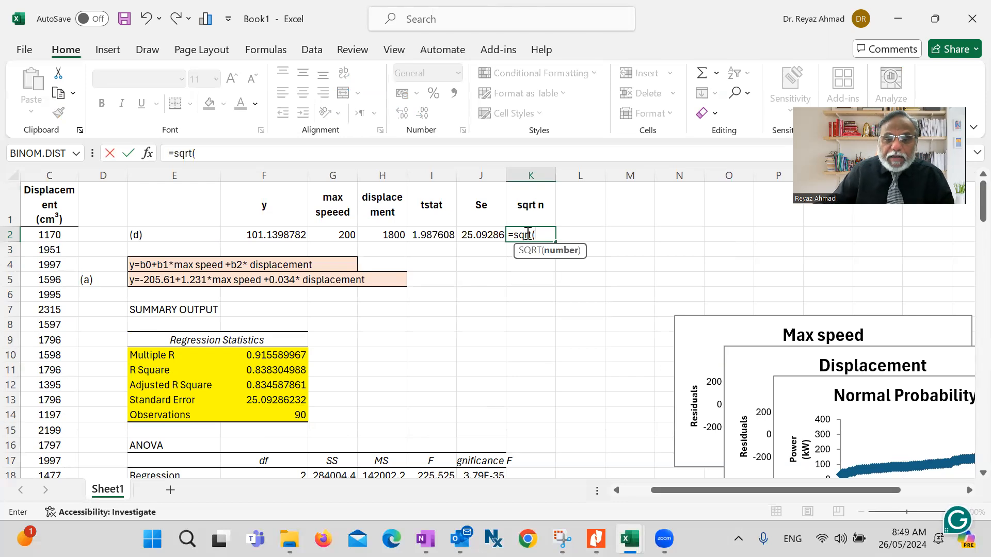
pyautogui.click(300, 415)
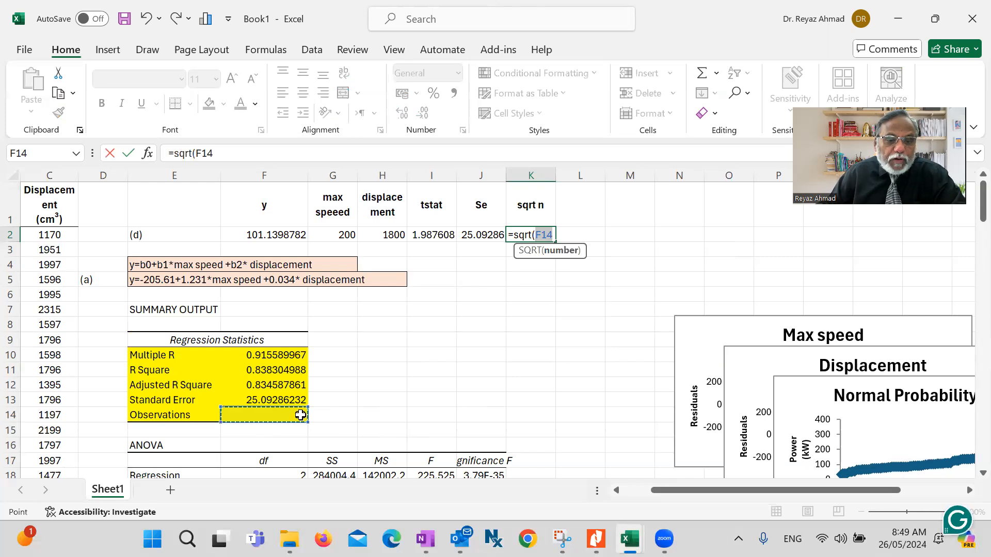
pyautogui.write(')')
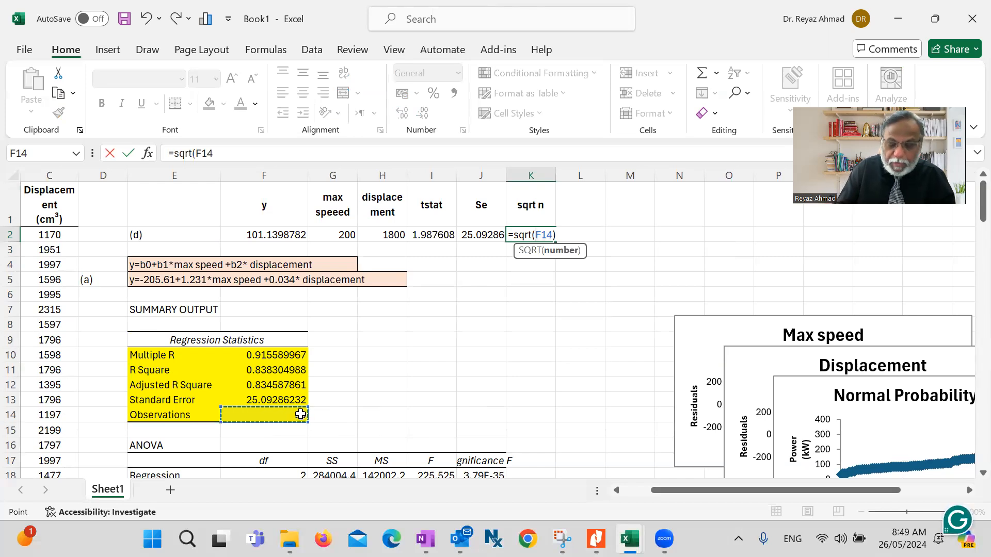
pyautogui.press('Return')
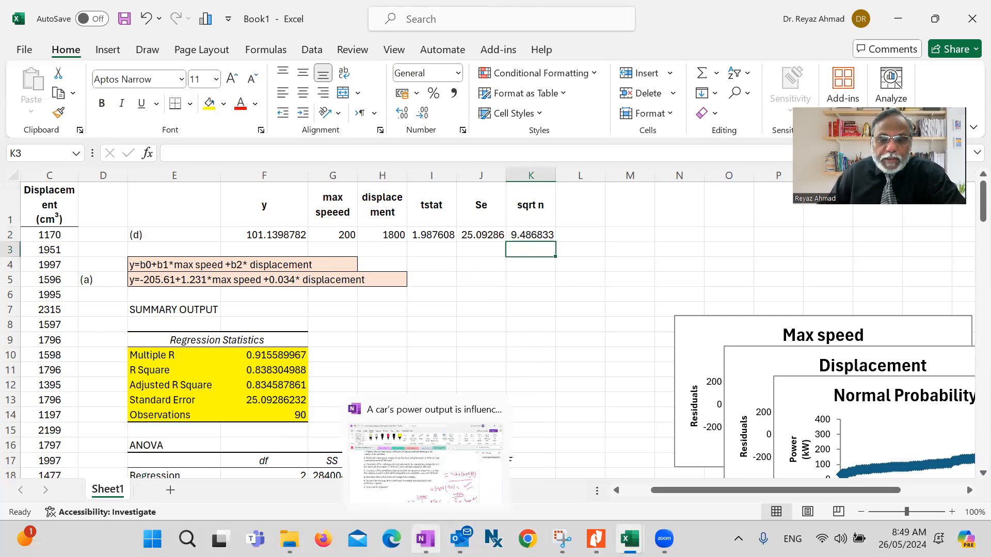
# - Switch to the OneNote page, review the handwritten lower and upper interval formulas, and return to the Book1 workbook
pyautogui.click(425, 538)
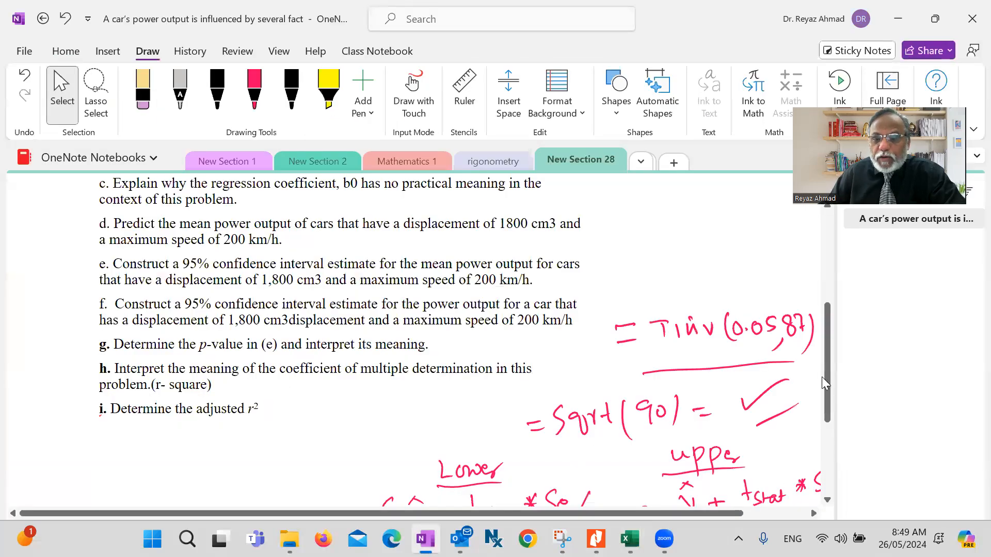
pyautogui.click(813, 514)
pyautogui.click(813, 513)
pyautogui.click(813, 514)
pyautogui.click(813, 515)
pyautogui.click(814, 514)
pyautogui.scroll(-3, 550, 373)
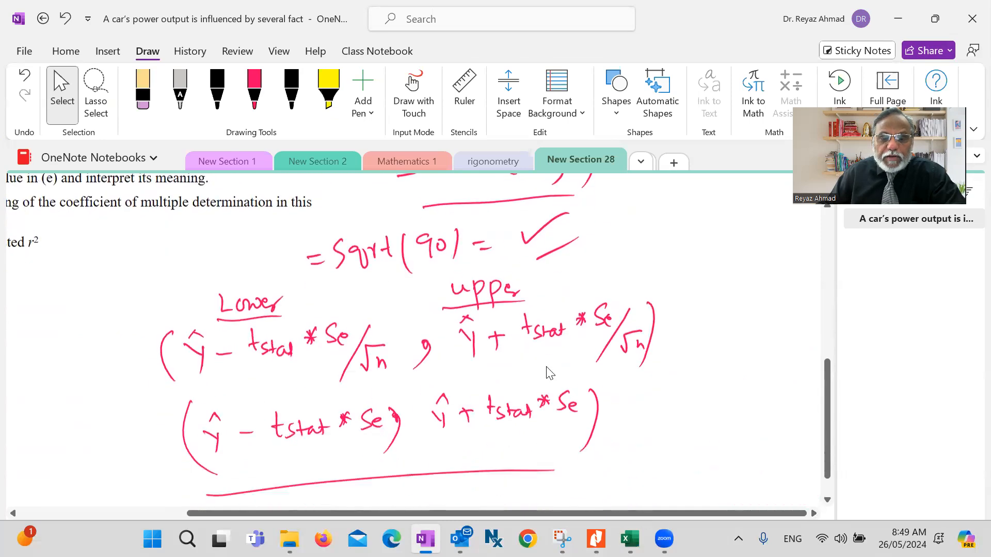
pyautogui.scroll(-2, 548, 372)
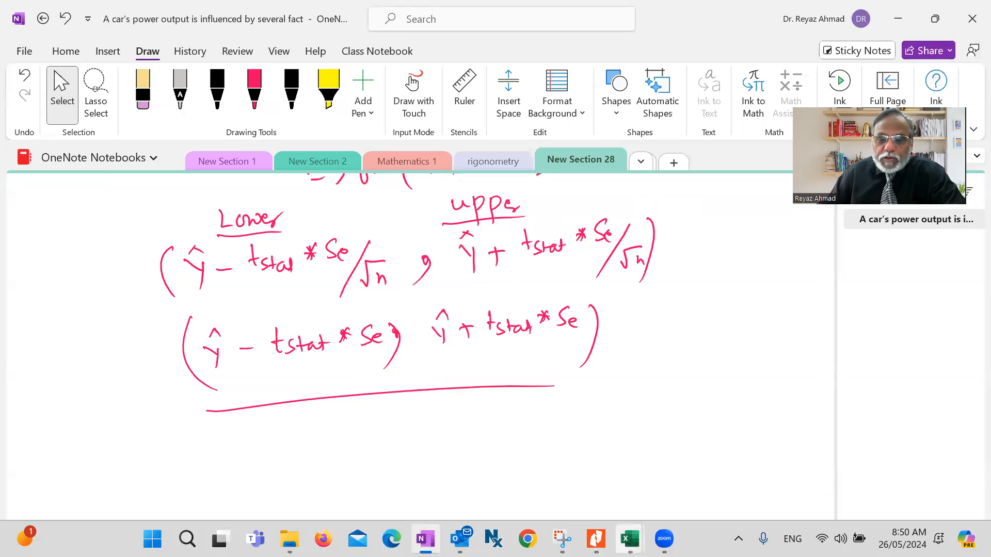
pyautogui.moveTo(630, 539)
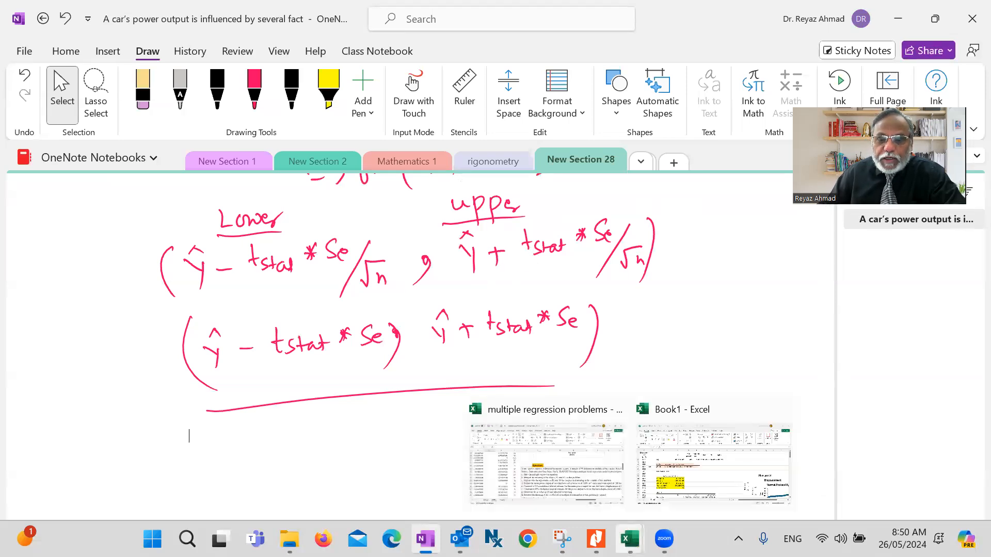
pyautogui.click(596, 472)
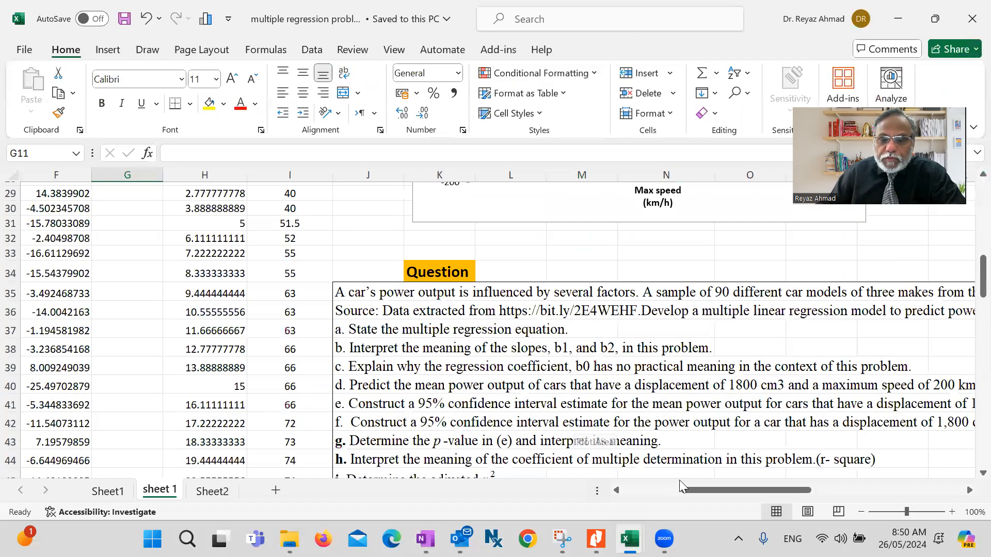
pyautogui.click(679, 479)
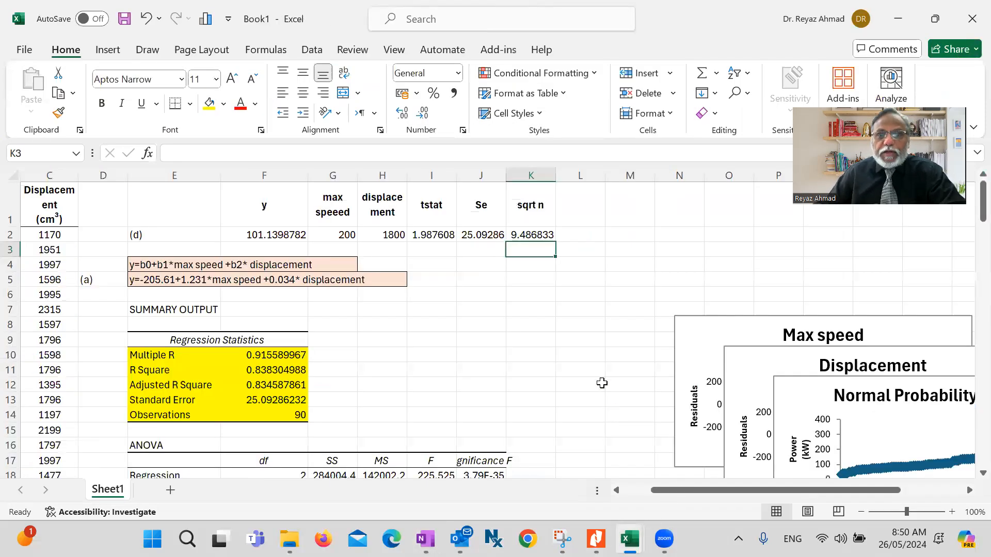
# - Enter the heading Lower in cell L1
pyautogui.click(576, 209)
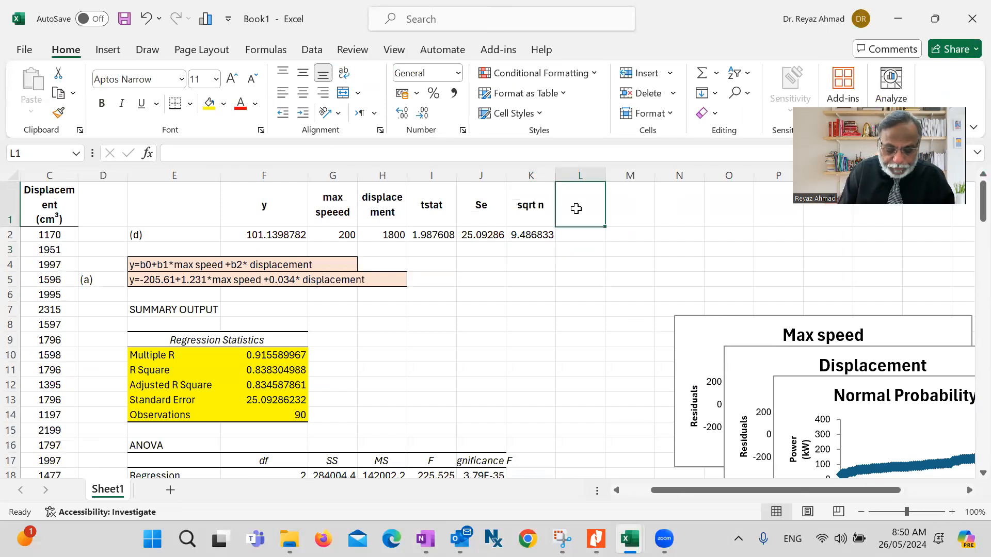
pyautogui.write('Lo')
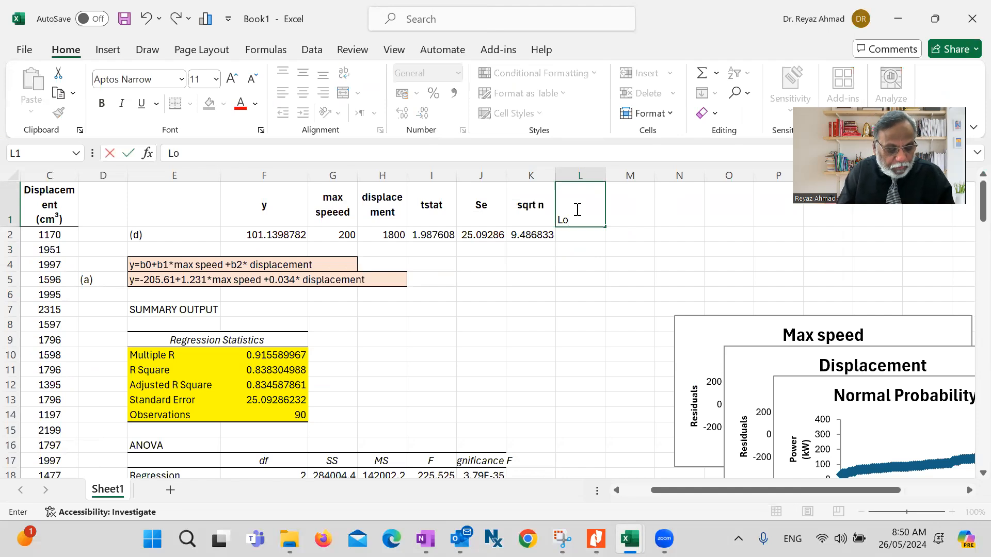
pyautogui.write('wer')
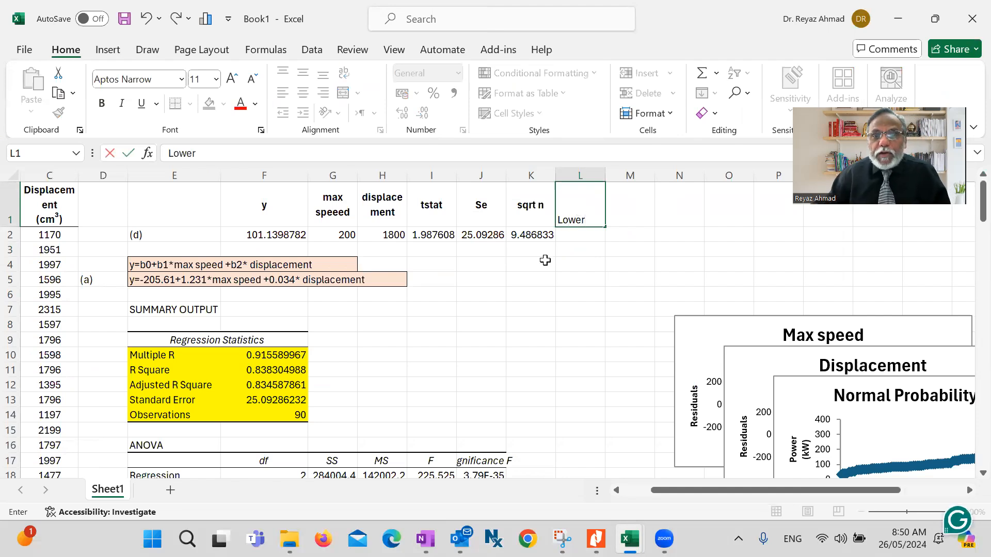
pyautogui.press('Return')
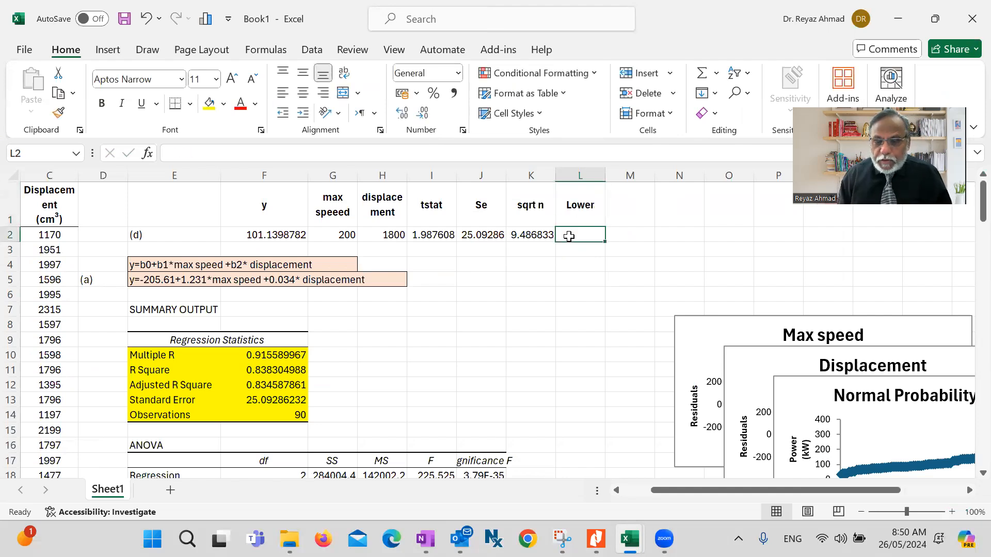
# - Compute the lower limit of the confidence interval in cell L2 with the formula =F2-I2*J2/K2
pyautogui.write('=')
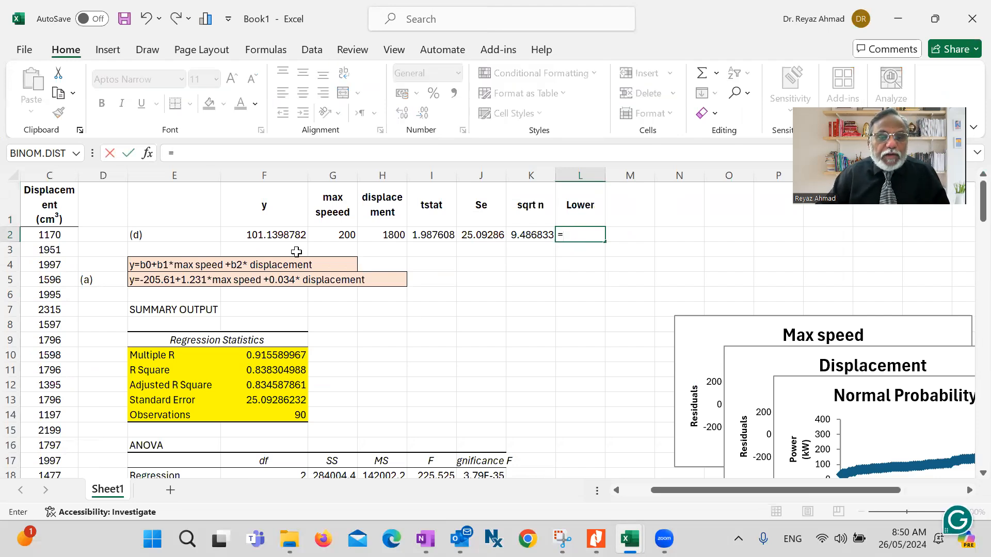
pyautogui.click(279, 237)
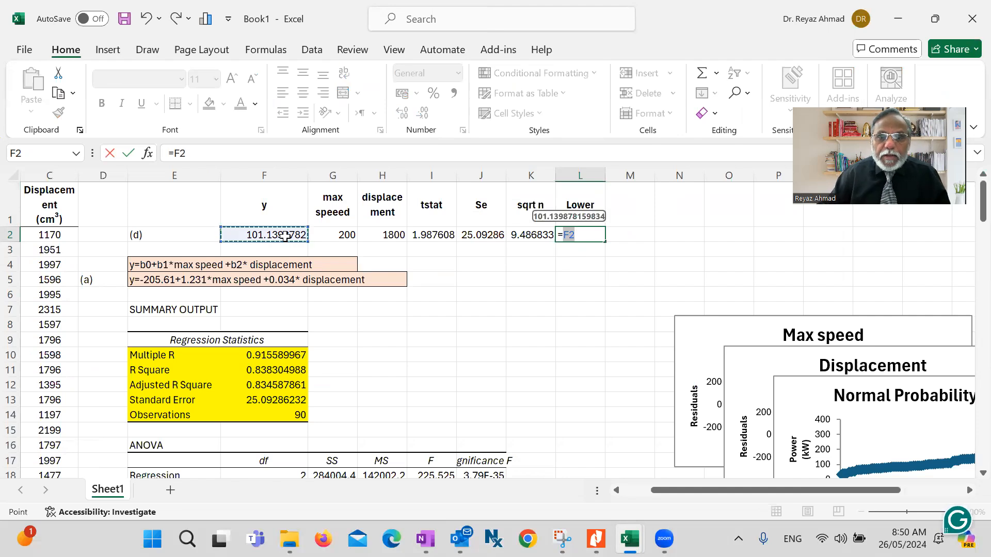
pyautogui.write('-')
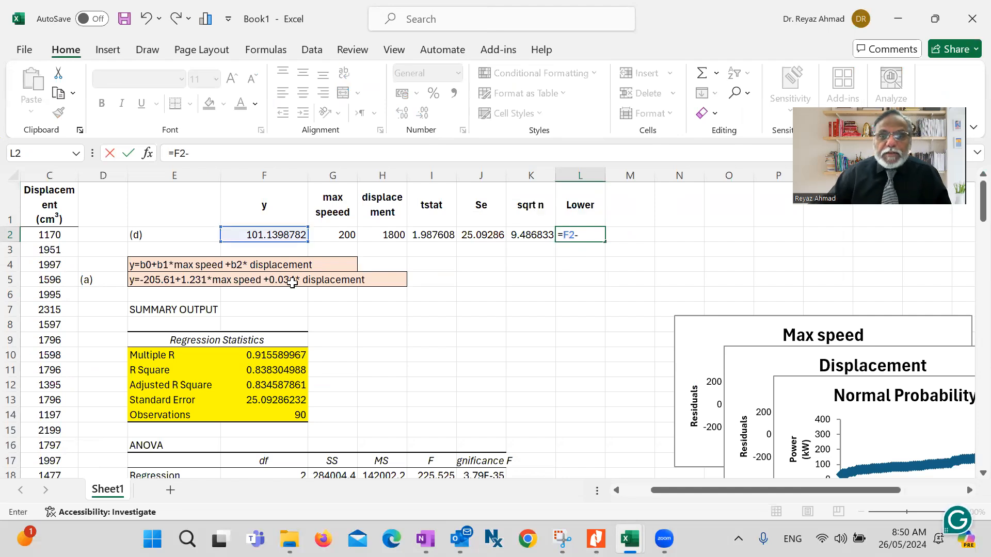
pyautogui.click(439, 236)
pyautogui.write('*')
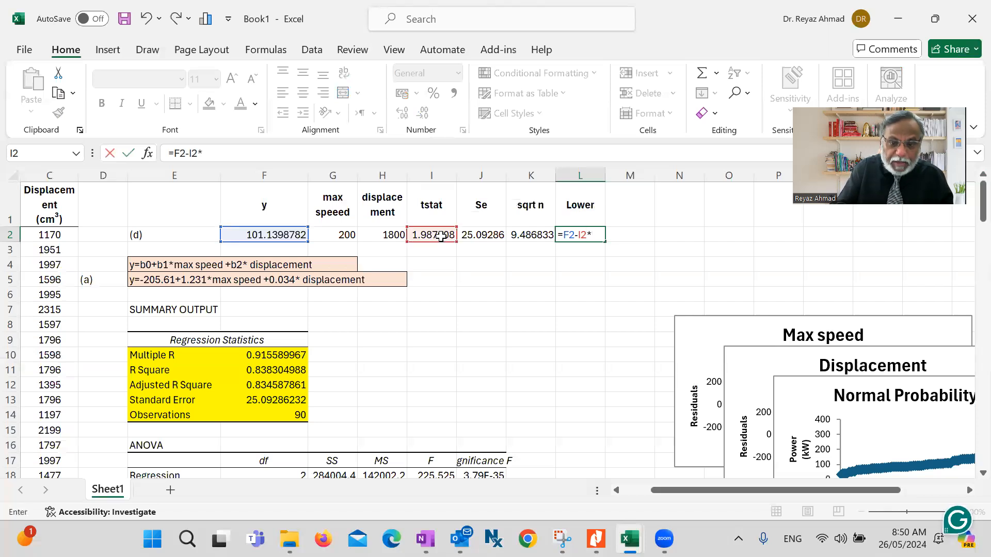
pyautogui.click(495, 237)
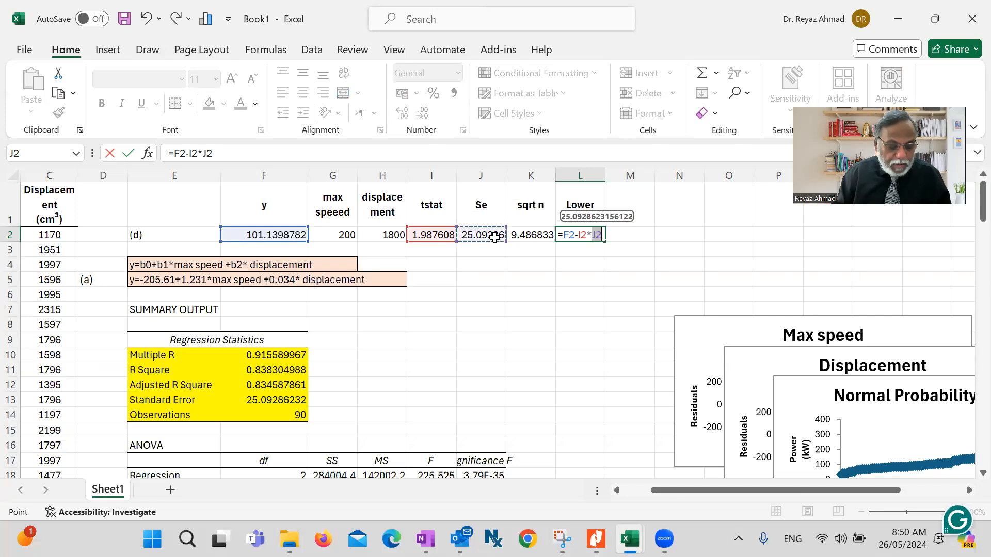
pyautogui.write('/')
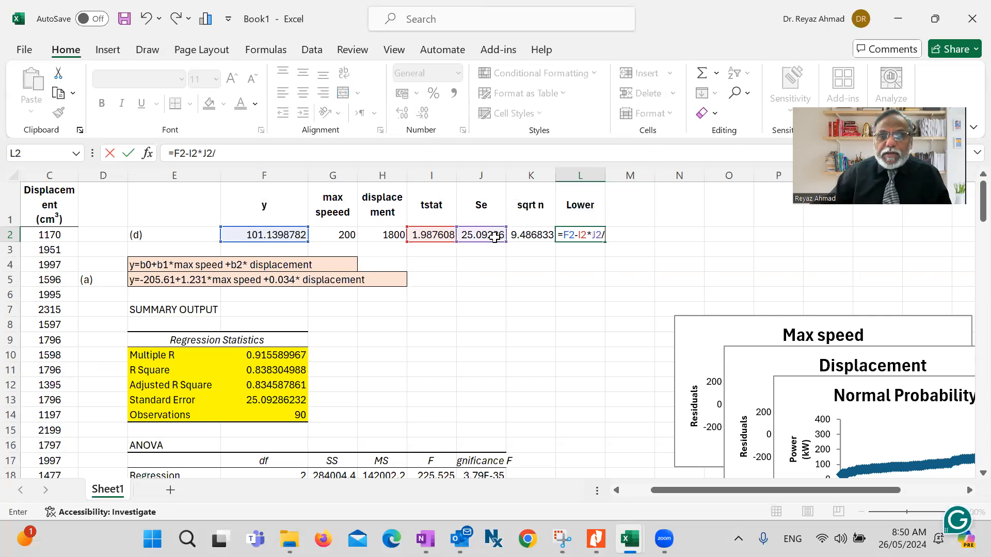
pyautogui.click(529, 236)
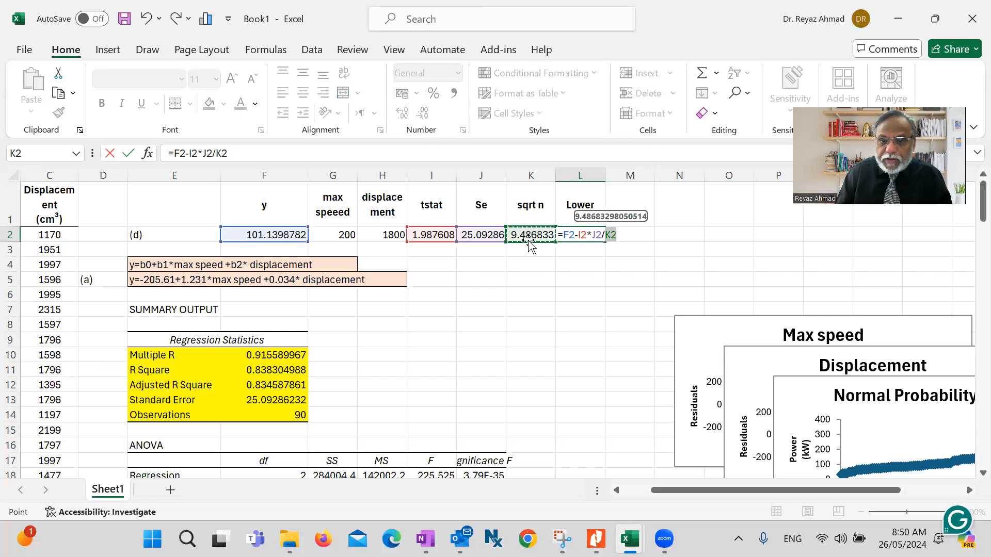
pyautogui.press('Return')
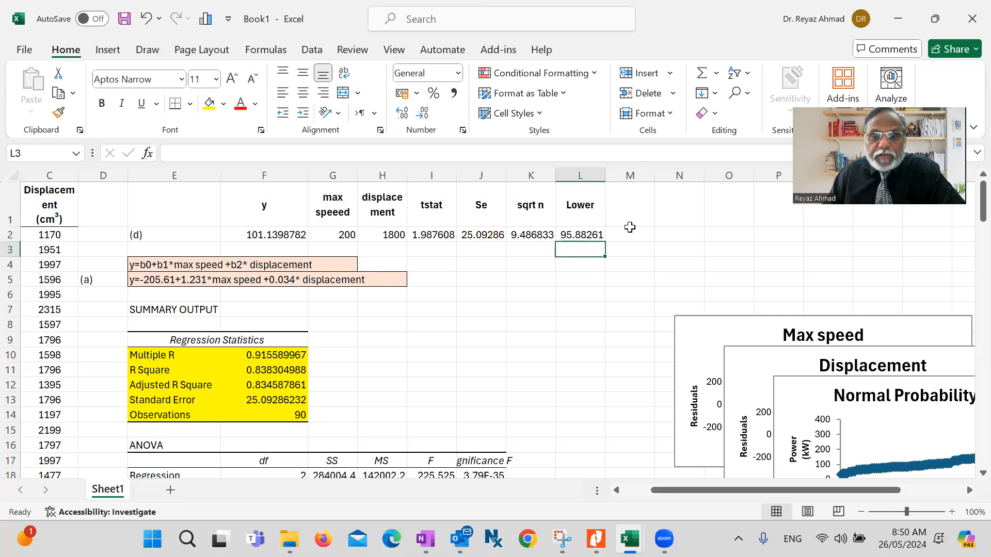
# - Enter the heading Upper in cell M1
pyautogui.click(625, 206)
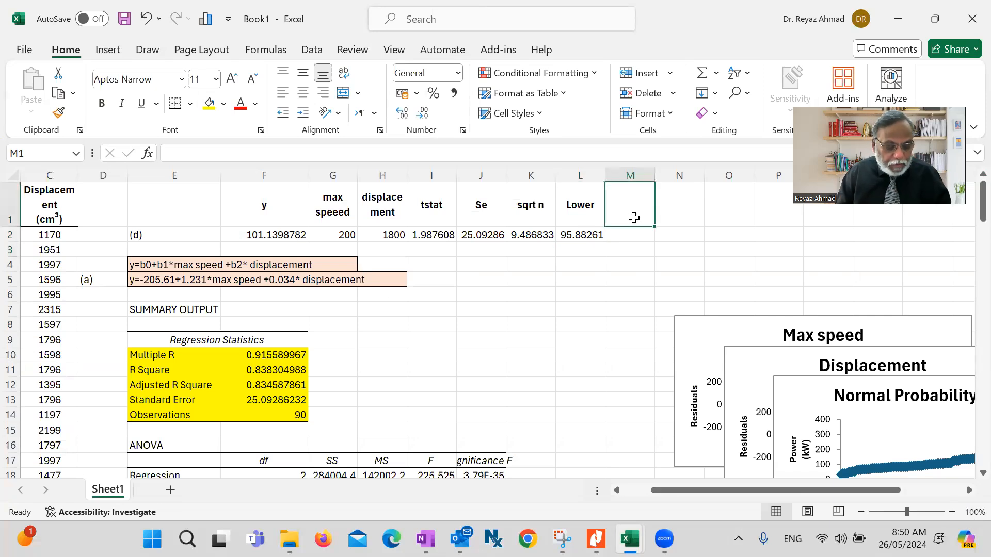
pyautogui.write('Upper')
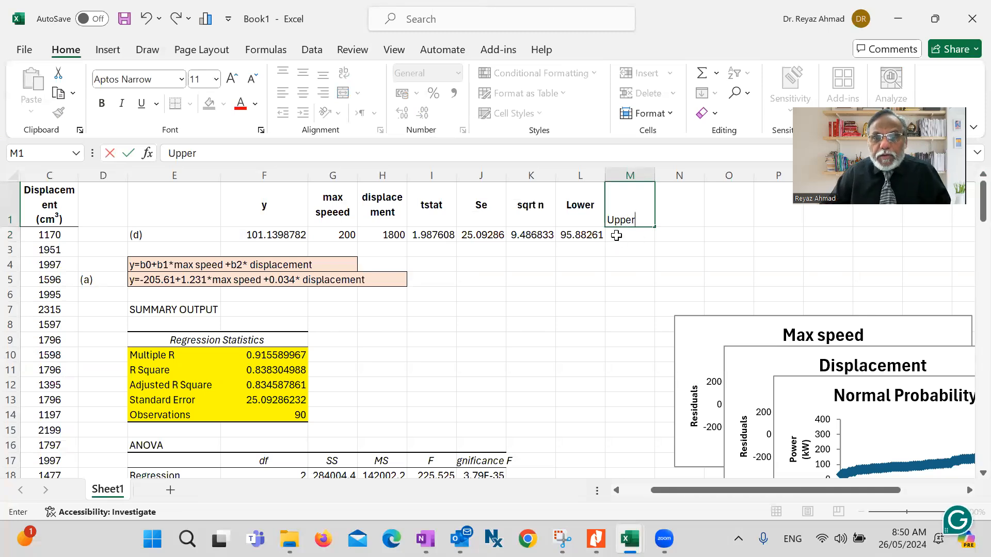
pyautogui.press('Return')
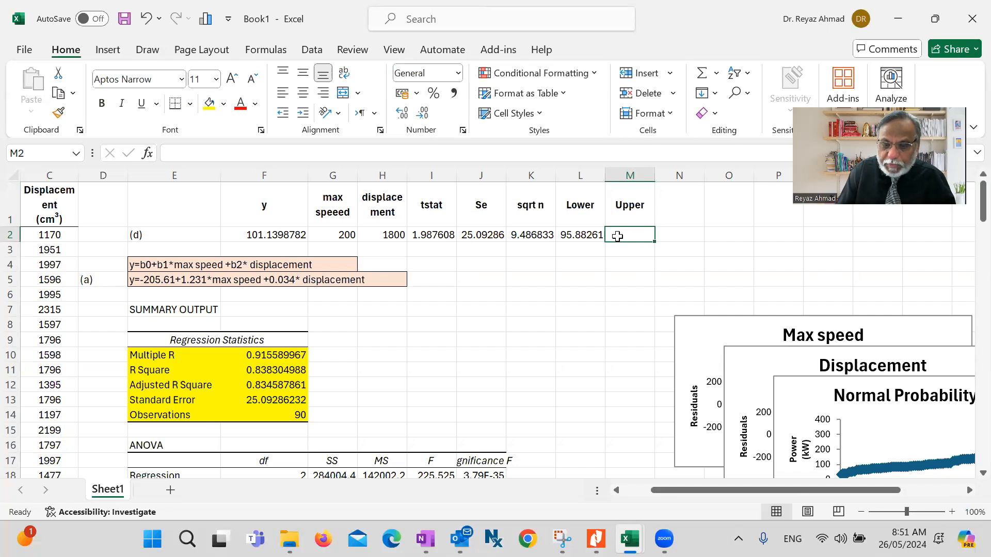
# - Compute the upper limit of the confidence interval in cell M2 with the formula =F2+I2*J2/K2
pyautogui.write('=')
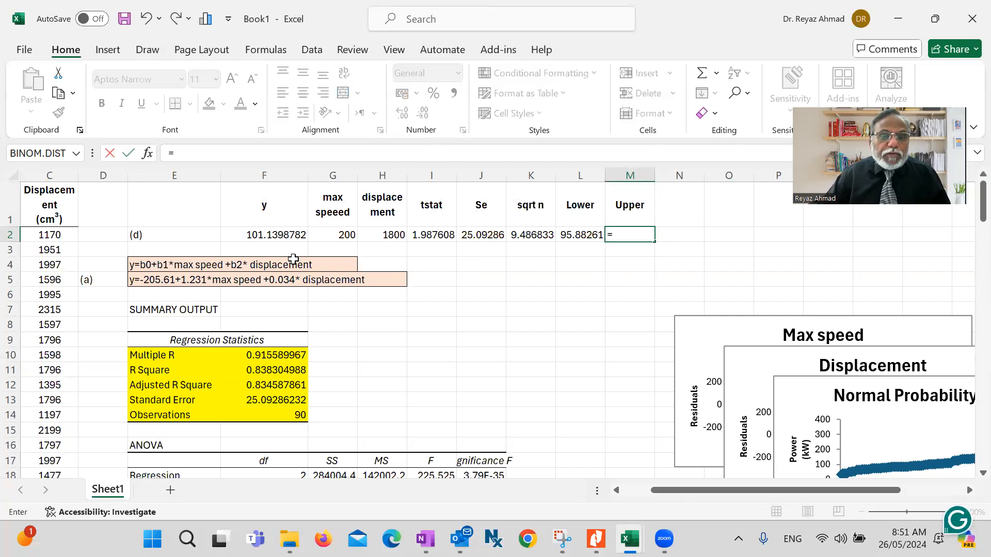
pyautogui.click(282, 238)
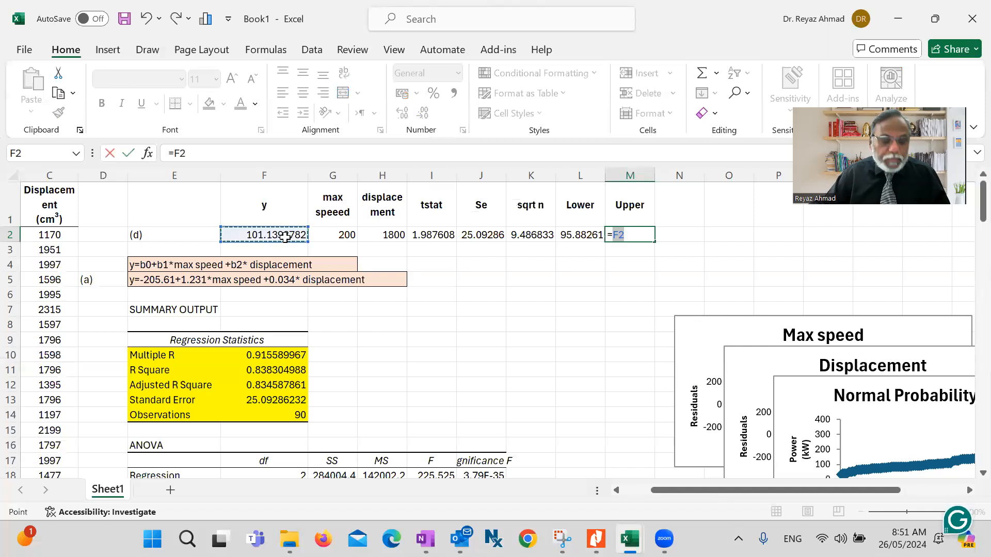
pyautogui.write('+')
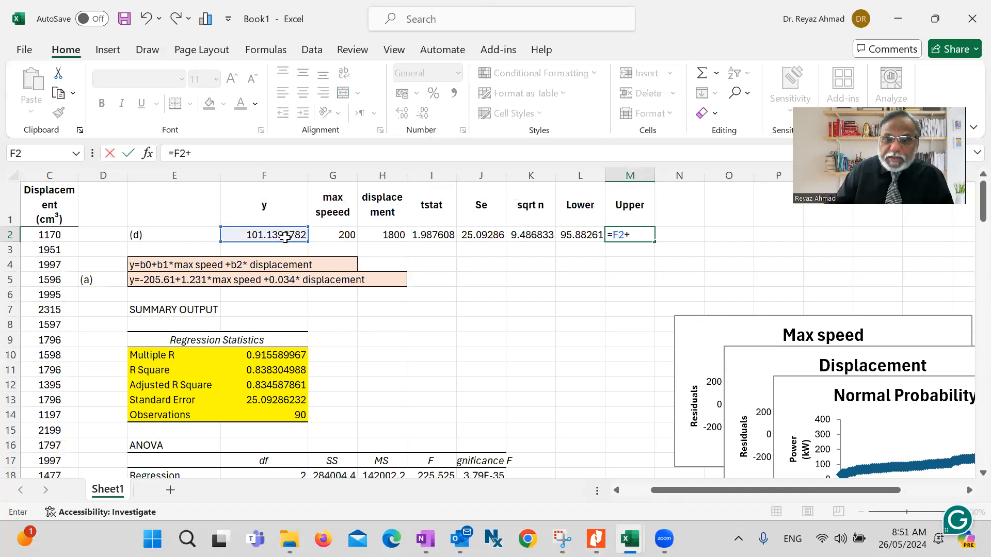
pyautogui.click(442, 236)
pyautogui.write('*')
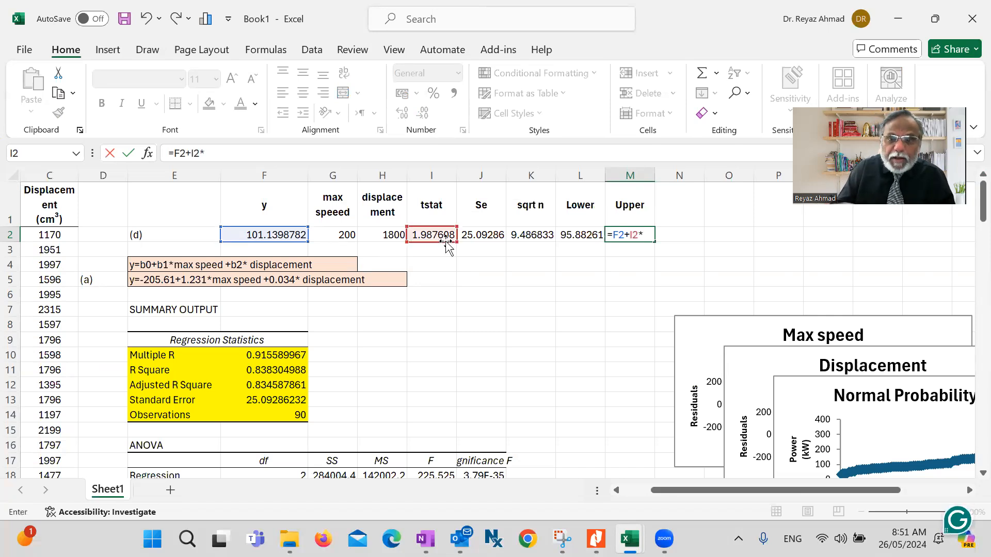
pyautogui.click(481, 236)
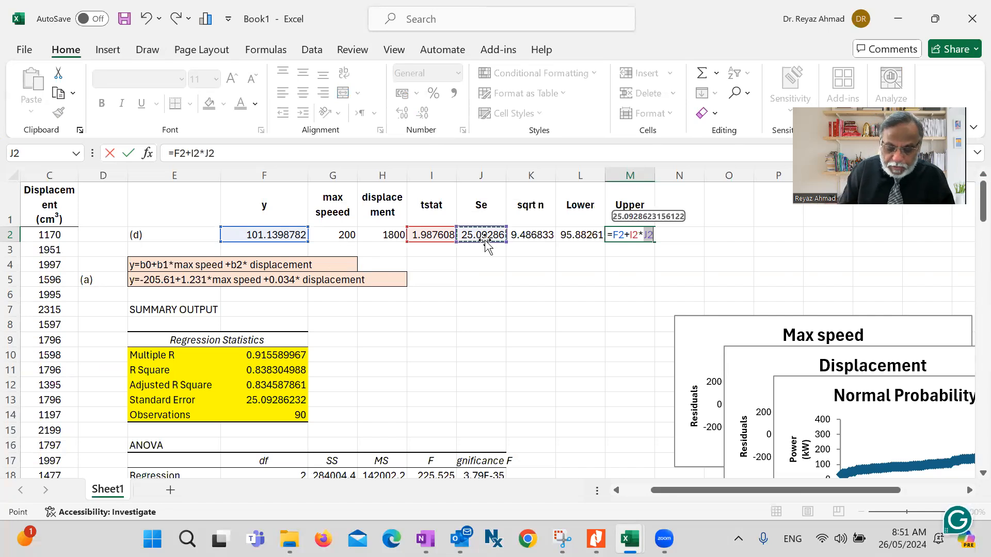
pyautogui.write('/')
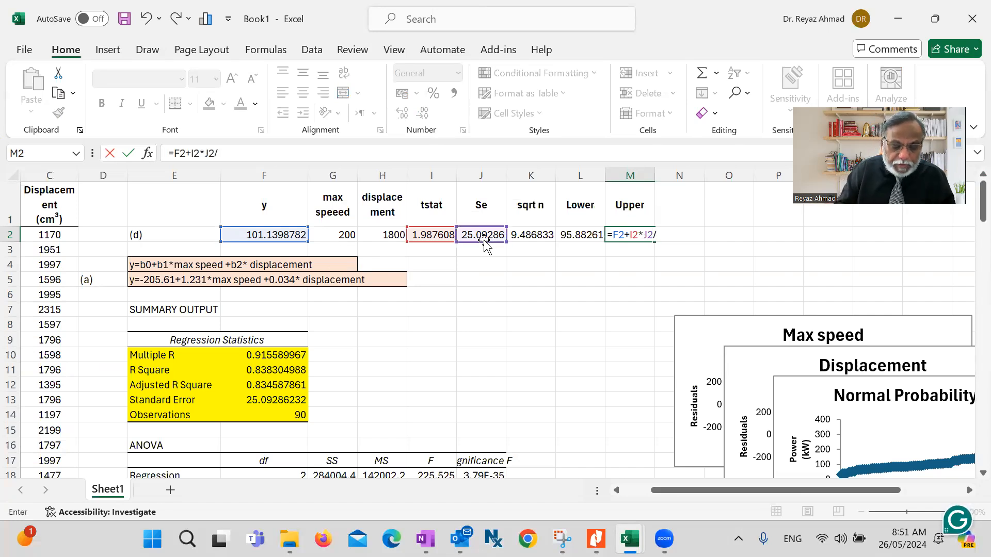
pyautogui.click(532, 239)
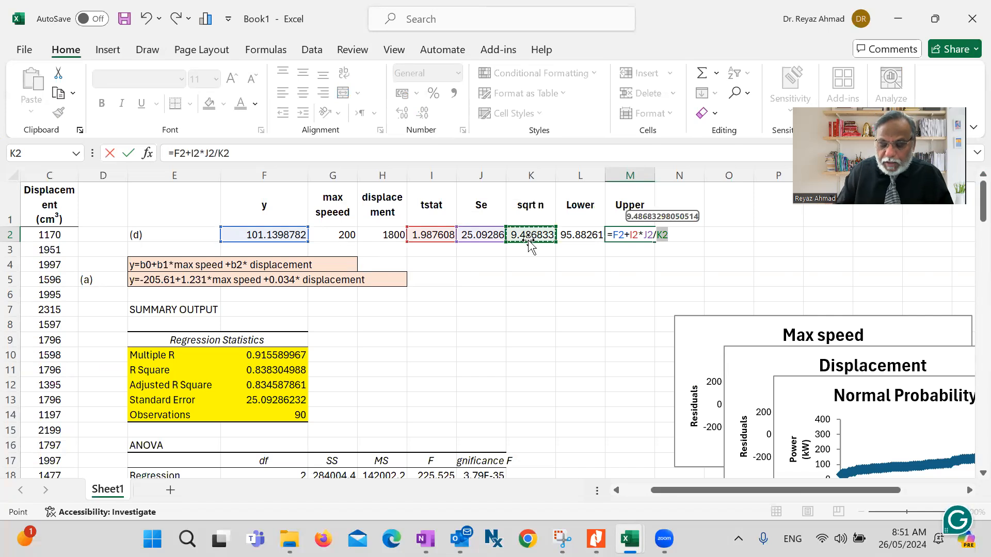
pyautogui.press('Return')
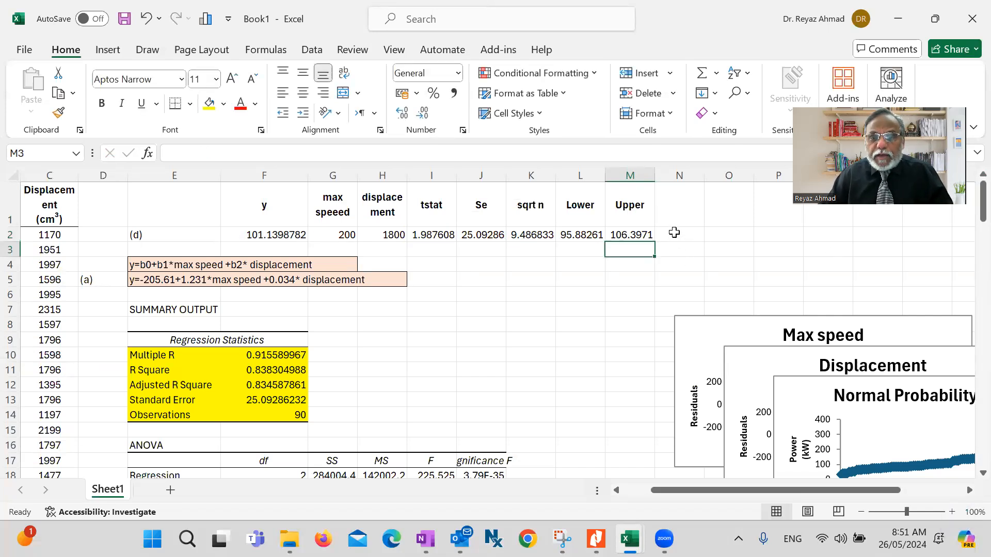
# - Label the computed limits by entering Confidence interval in cell N2
pyautogui.click(674, 233)
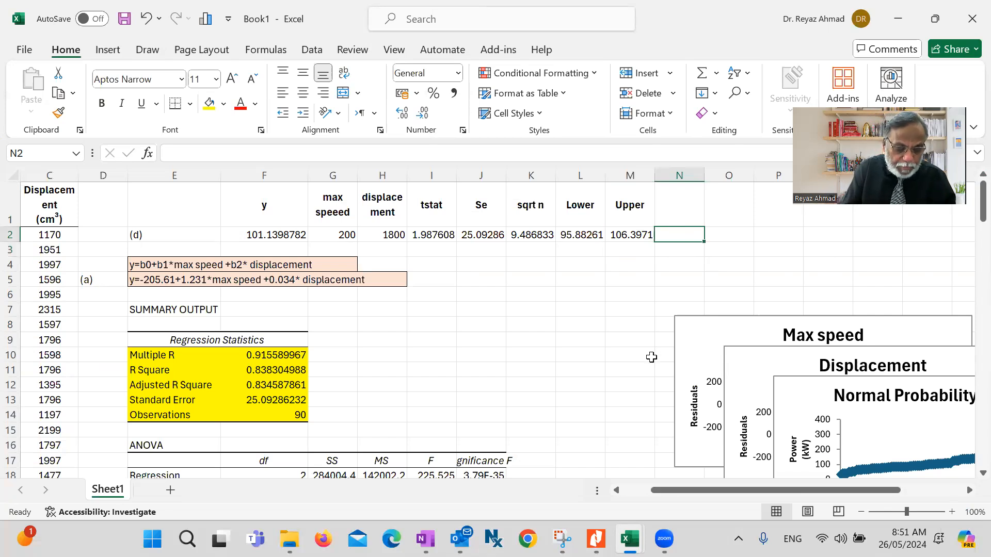
pyautogui.write('C')
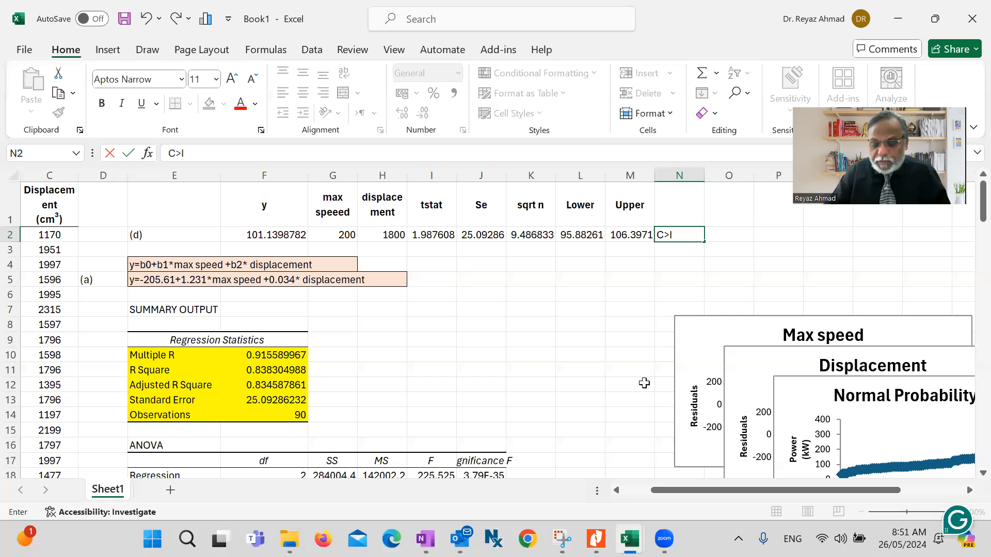
pyautogui.write('onfidence interval')
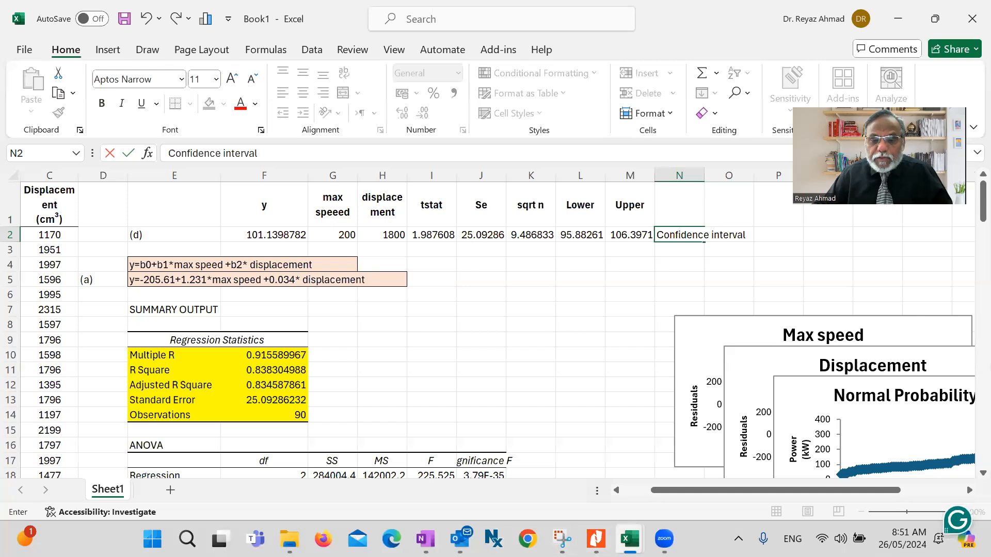
# - Compare the lower and upper confidence limits with the solved sheet in the multiple regression problems workbook, and return to Book1
pyautogui.moveTo(630, 539)
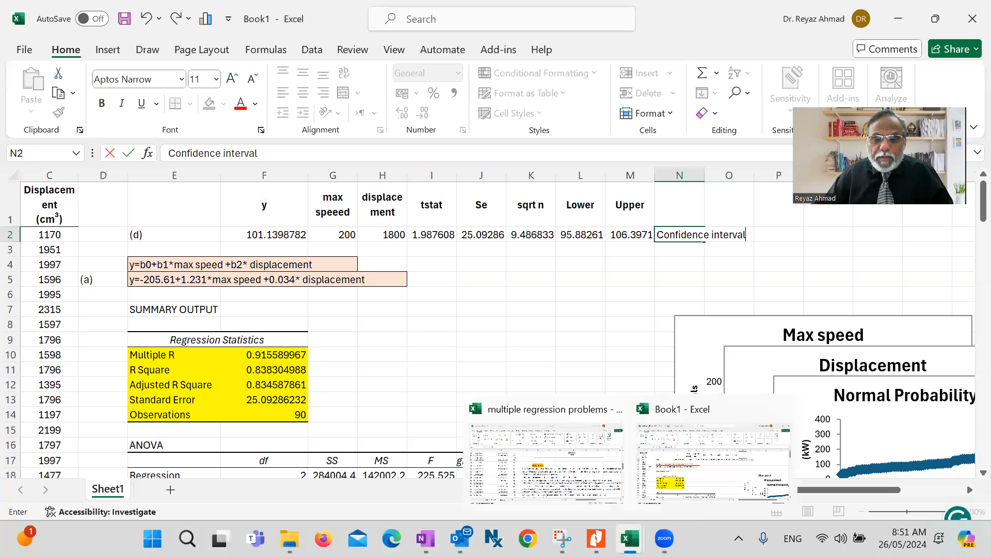
pyautogui.click(584, 483)
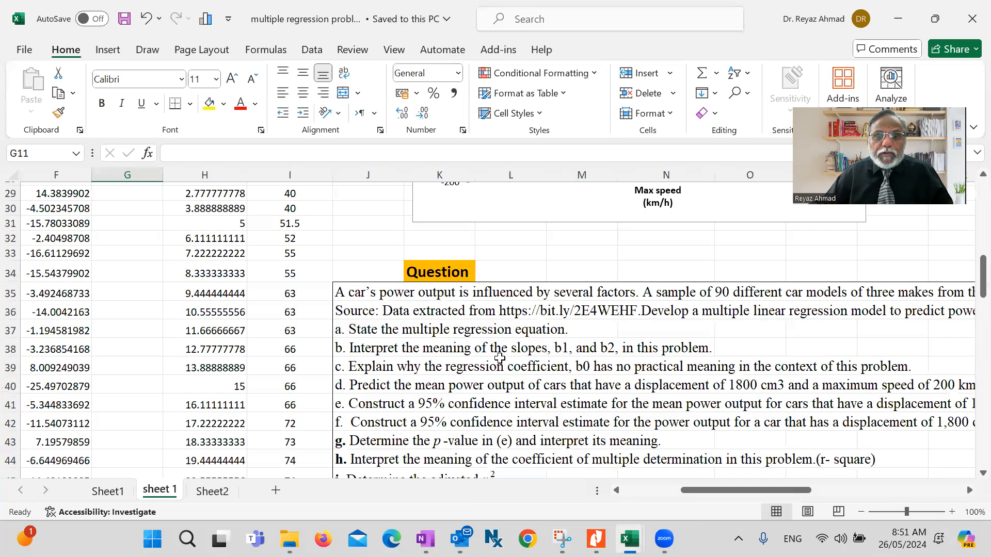
pyautogui.scroll(9, 505, 355)
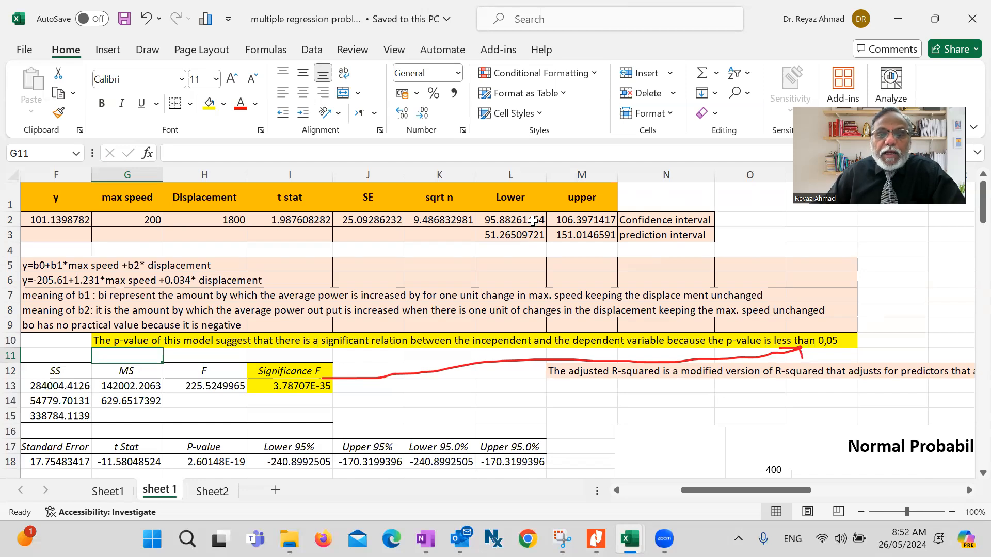
pyautogui.moveTo(632, 537)
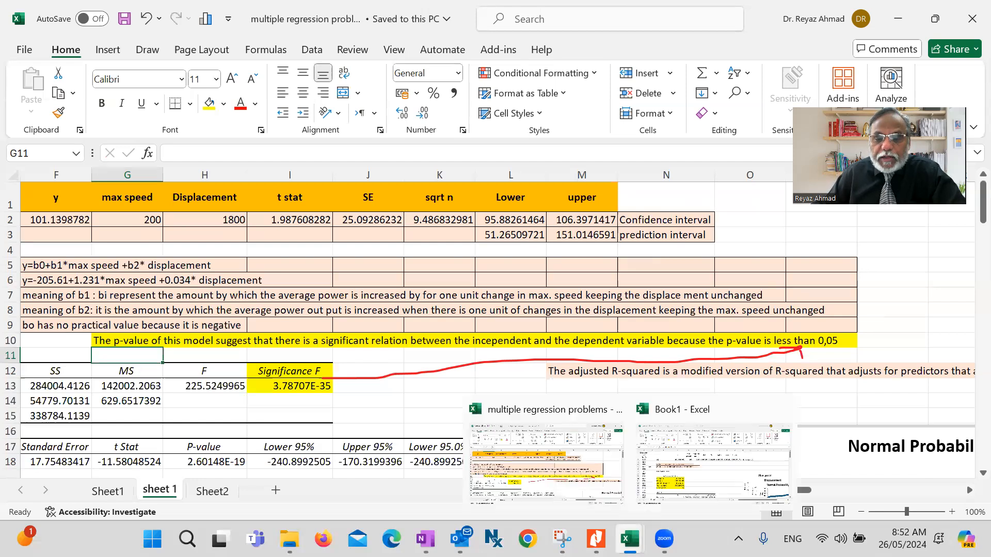
pyautogui.click(670, 482)
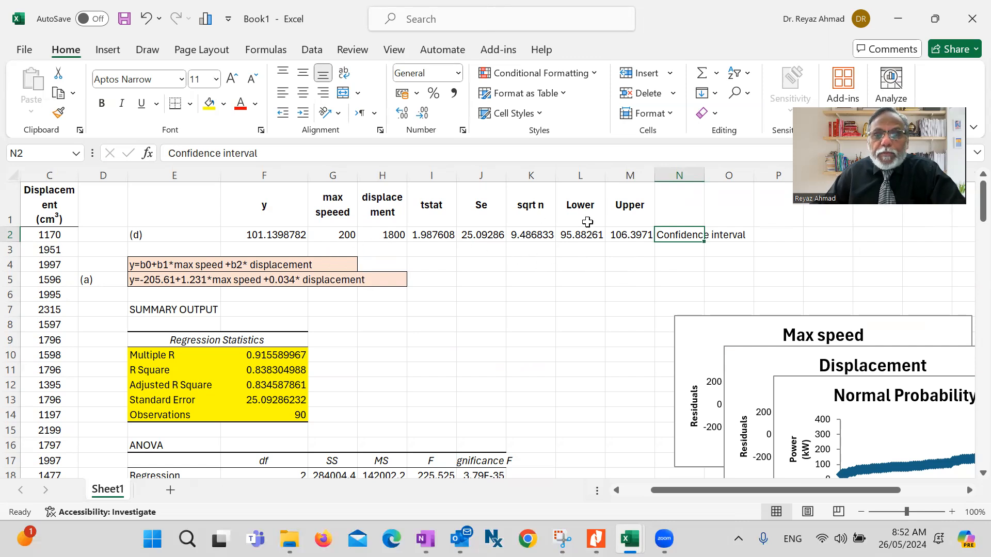
pyautogui.click(715, 258)
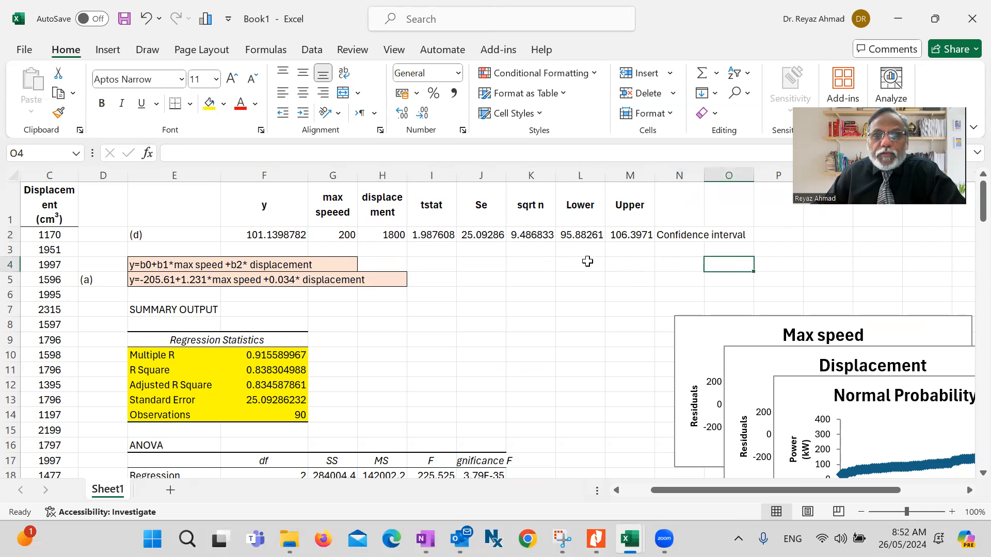
pyautogui.click(585, 236)
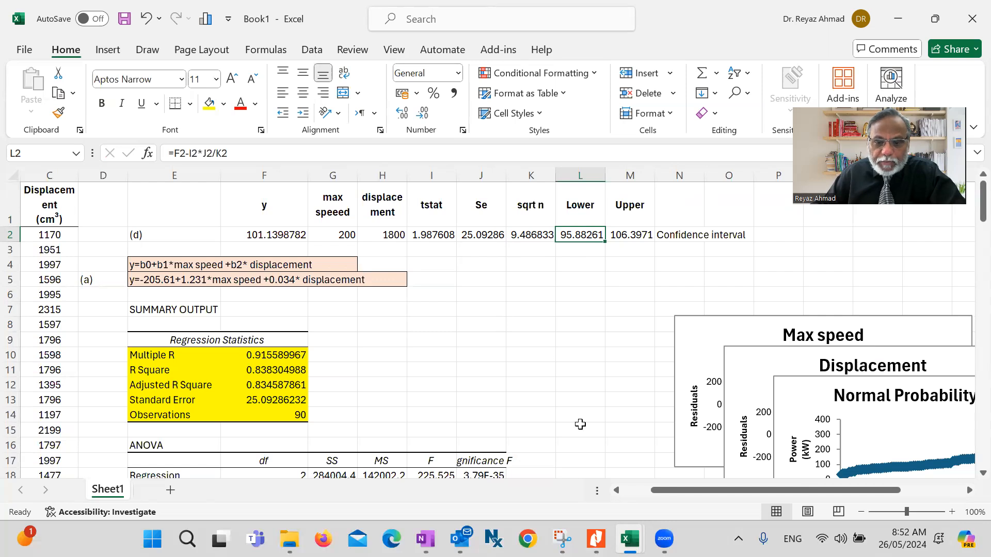
pyautogui.moveTo(628, 532)
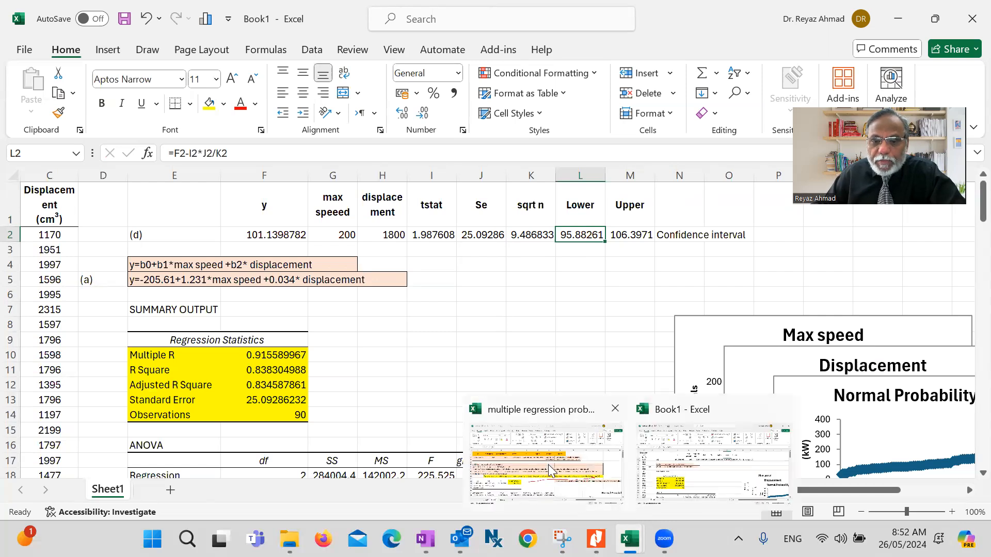
pyautogui.click(550, 470)
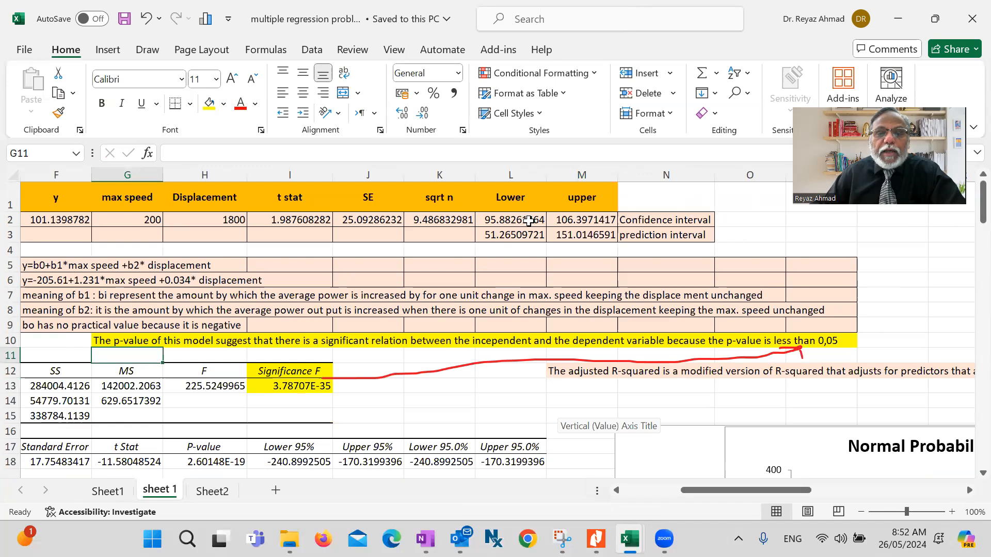
pyautogui.moveTo(629, 538)
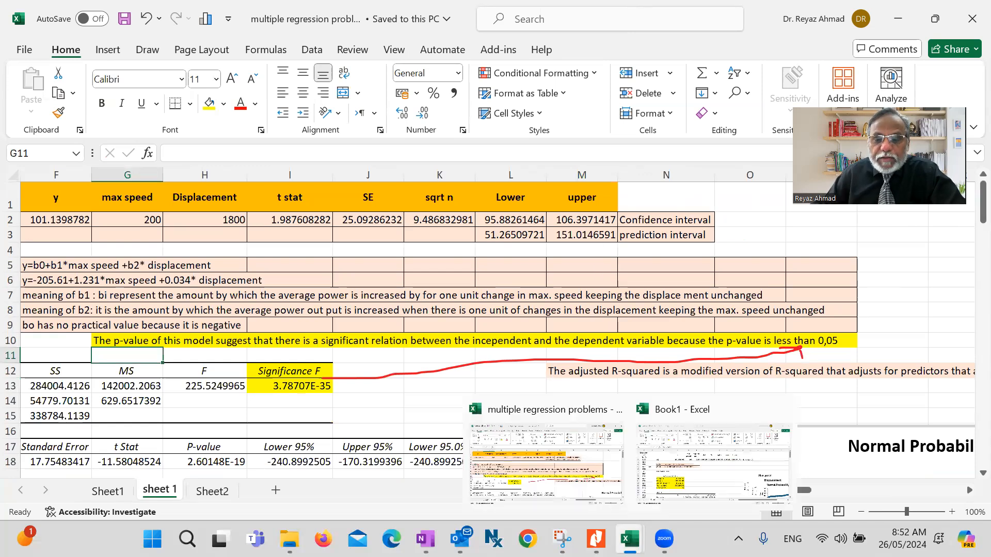
pyautogui.click(673, 496)
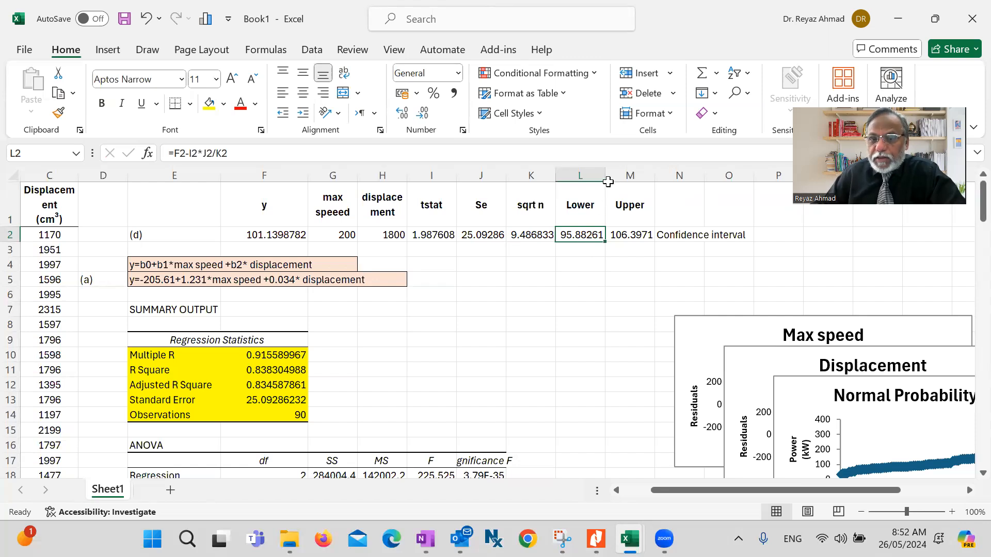
# - Widen the Lower and Upper columns, L and M, and select cell L3 below the lower limit
pyautogui.moveTo(604, 179); pyautogui.dragTo(676, 180)
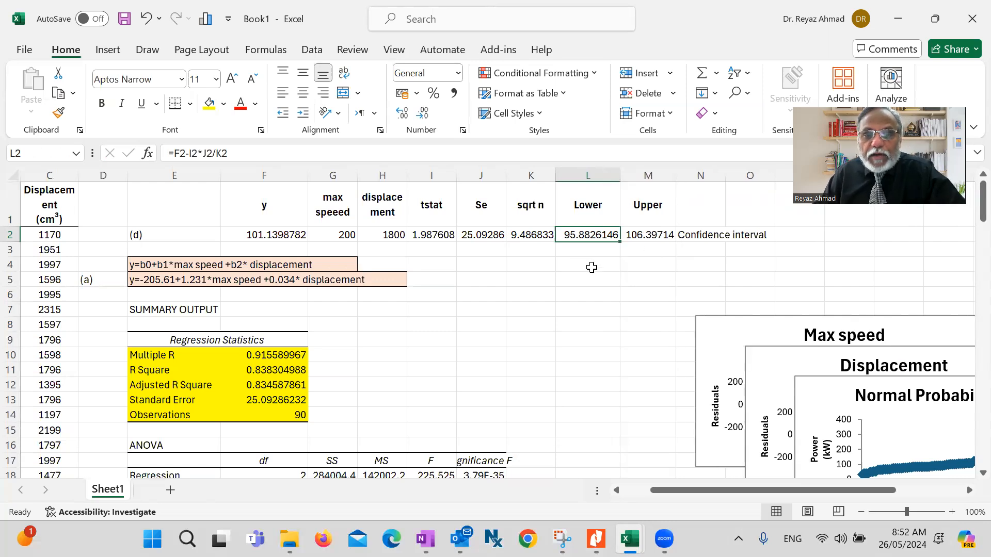
pyautogui.click(576, 248)
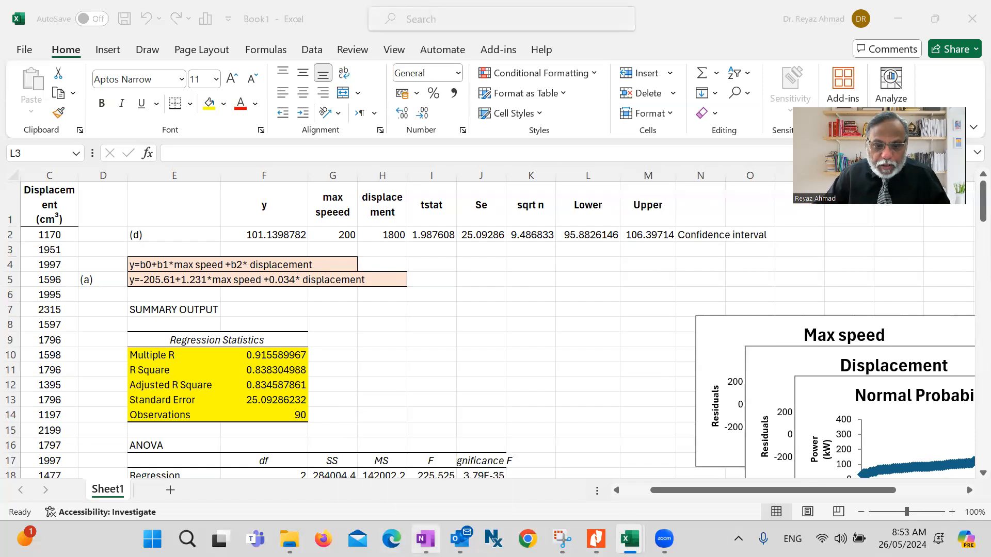
# - Check the handwritten interval formulas in OneNote, and compute the prediction interval's lower limit in cell L3 of Book1 with =F2-I2*J2
pyautogui.click(426, 539)
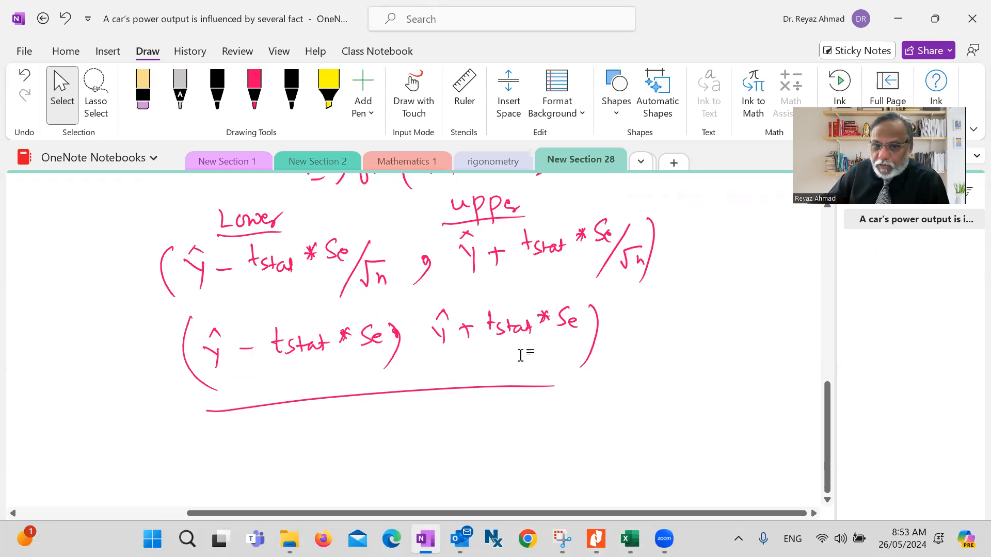
pyautogui.click(908, 20)
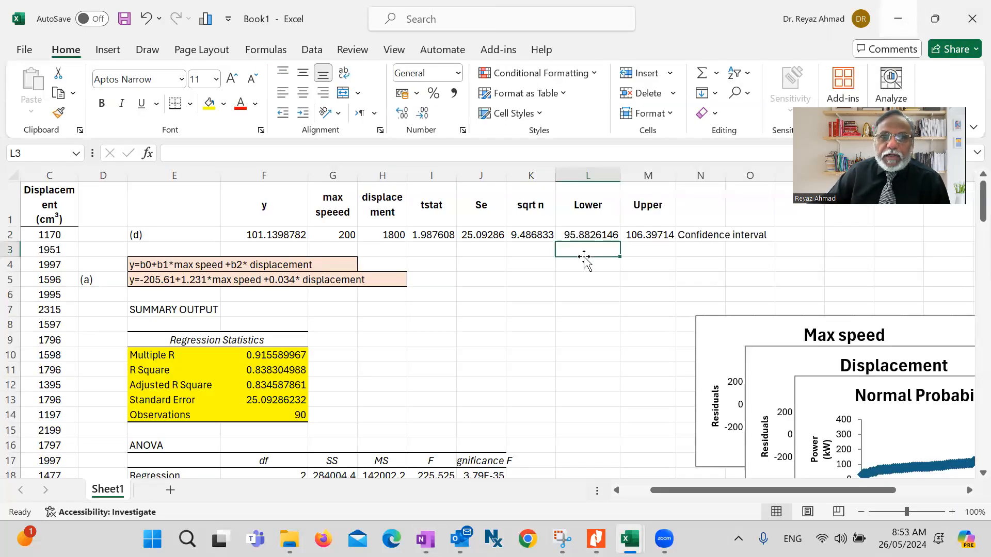
pyautogui.write('=')
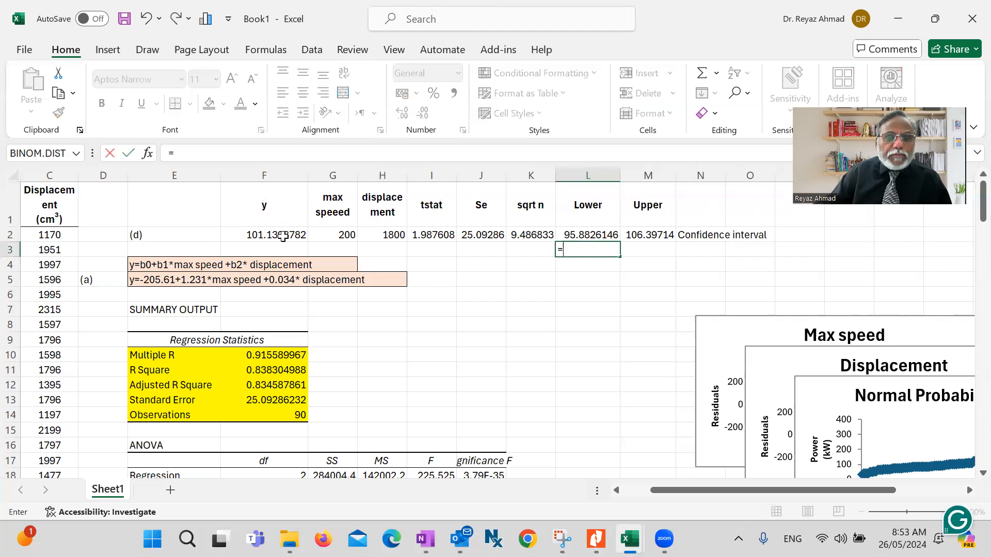
pyautogui.click(288, 234)
pyautogui.write('-')
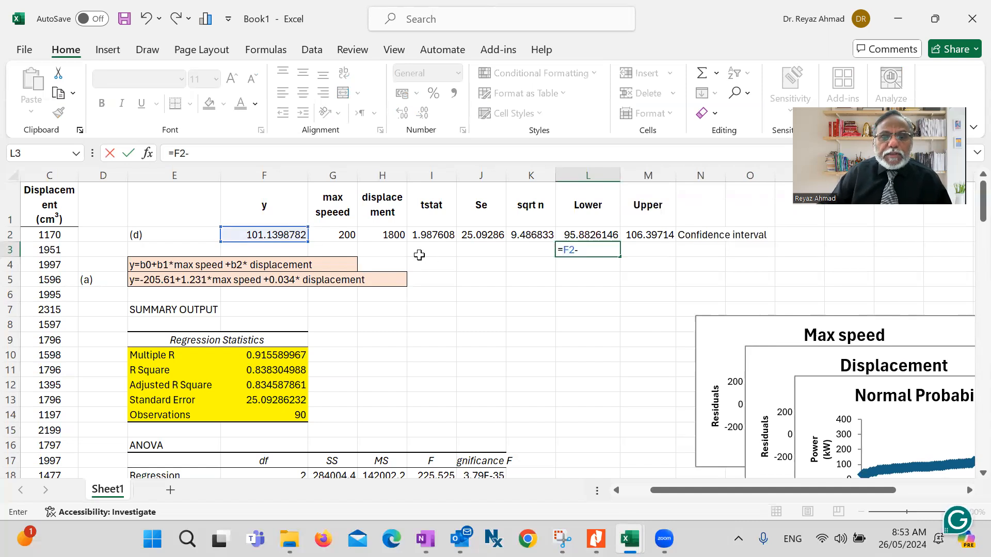
pyautogui.click(431, 236)
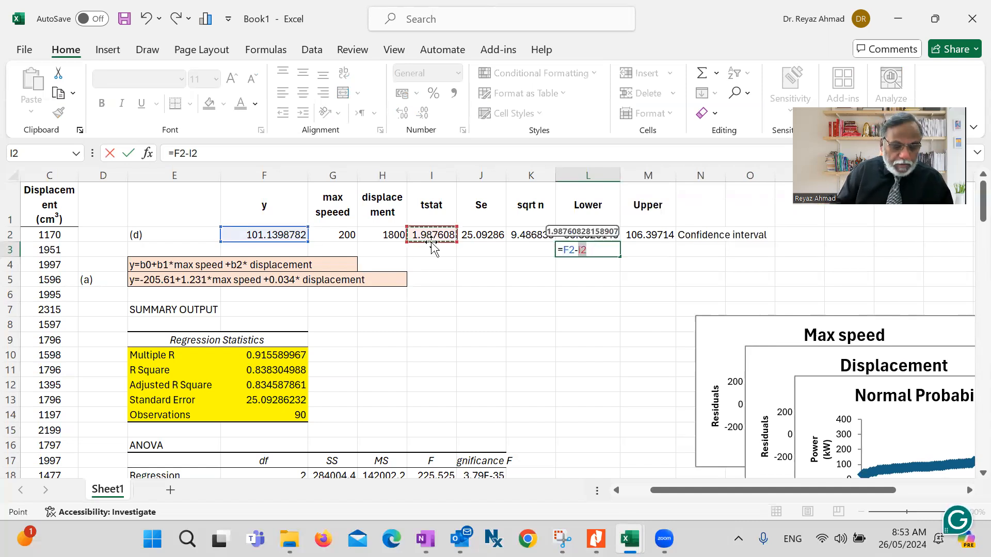
pyautogui.write('*')
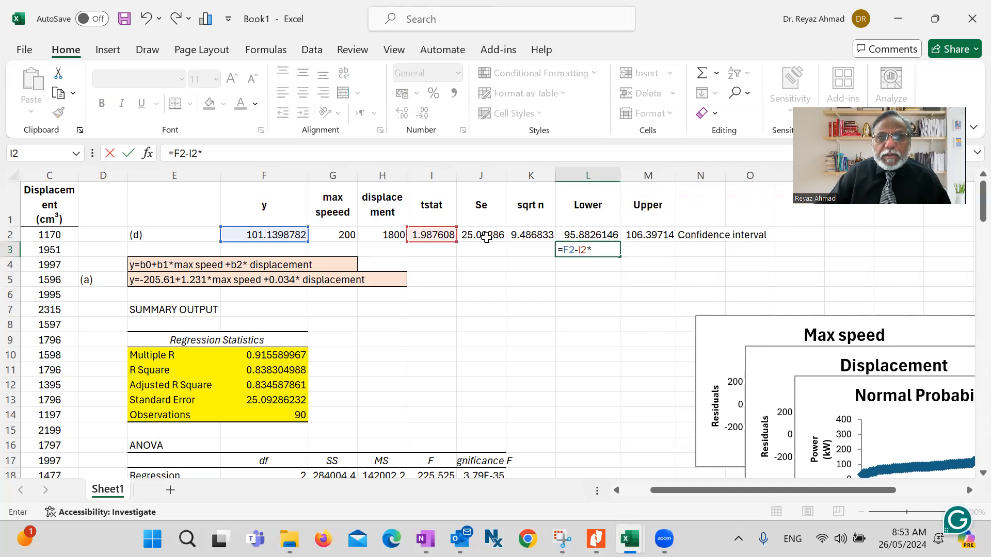
pyautogui.click(488, 237)
pyautogui.press('Return')
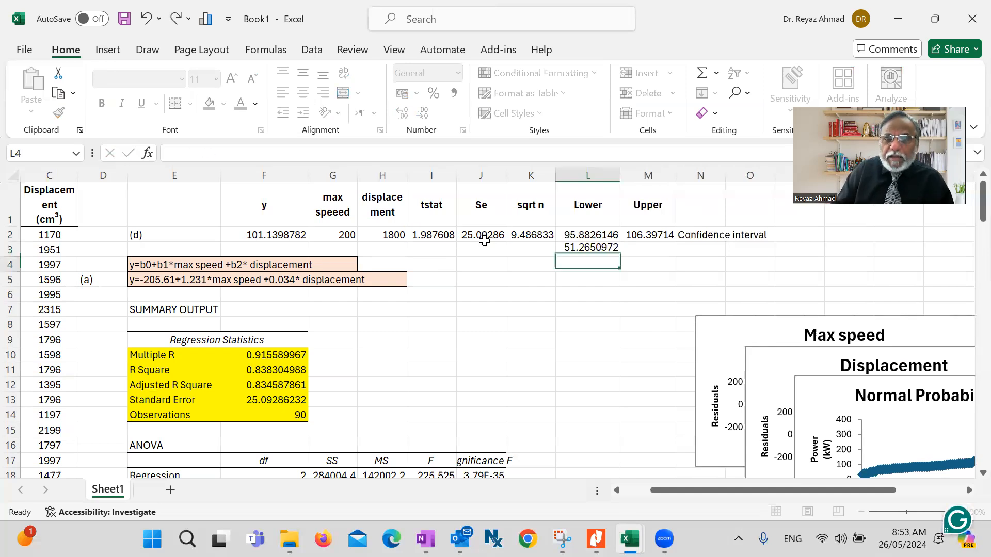
# - Compute the upper limit of the prediction interval in cell M3 with the formula =F2+I2*J2
pyautogui.click(640, 251)
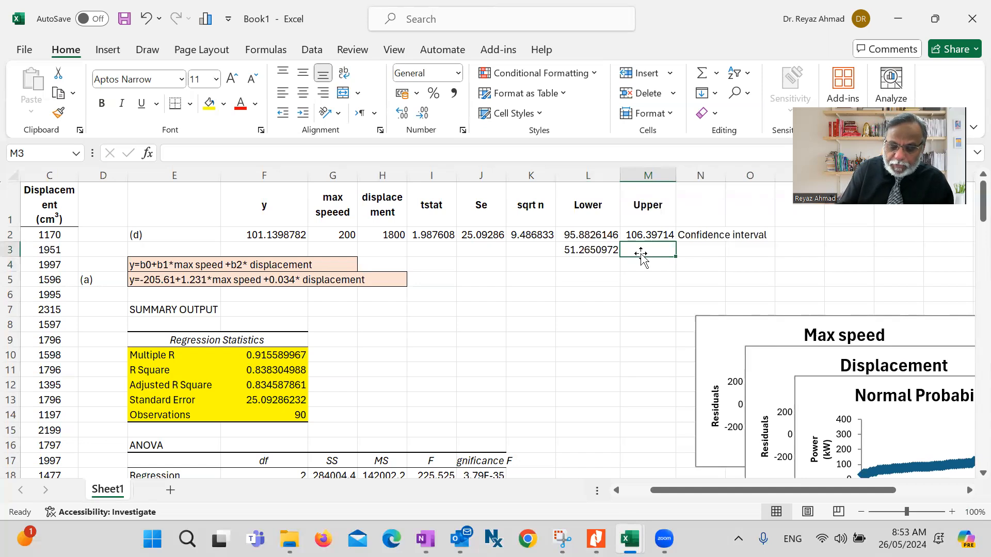
pyautogui.write('=')
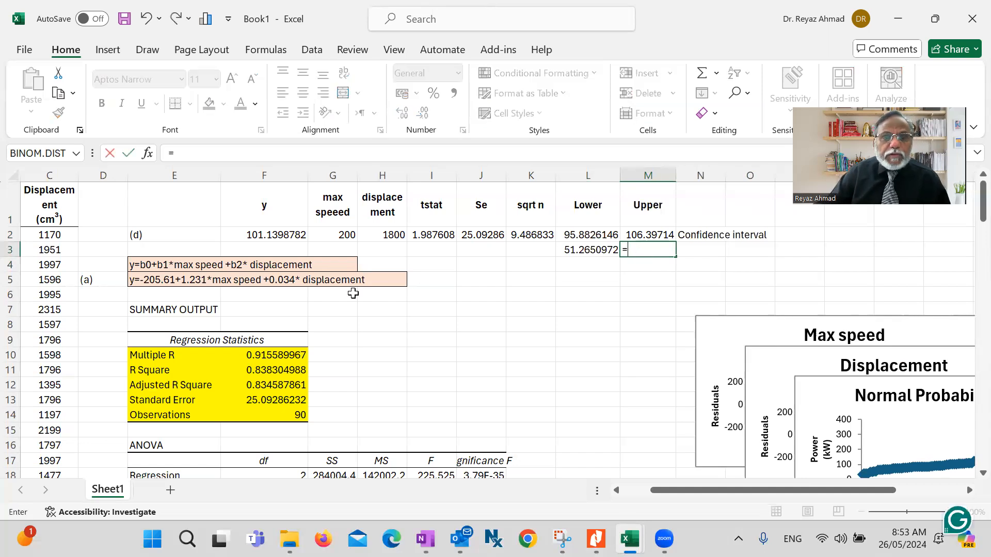
pyautogui.click(272, 235)
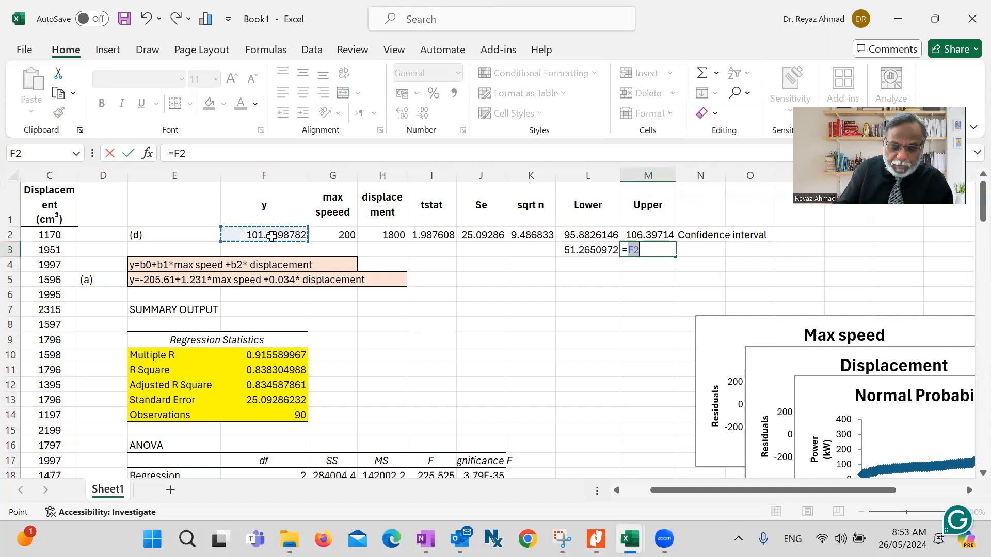
pyautogui.write('+')
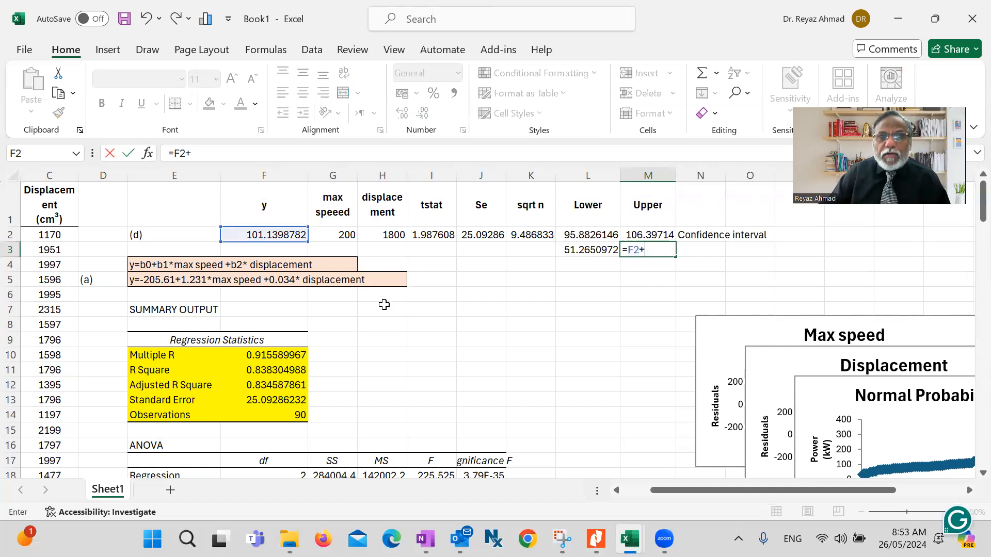
pyautogui.click(439, 237)
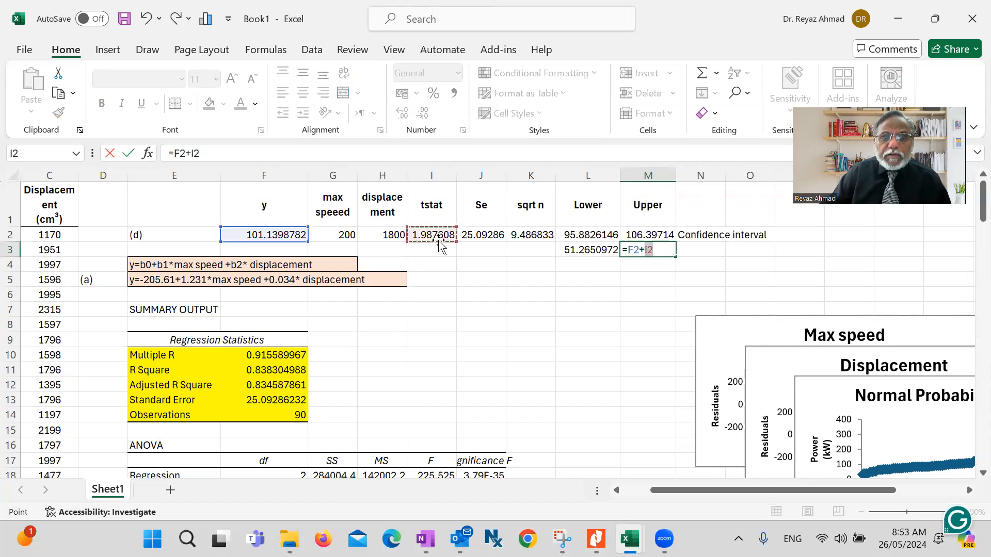
pyautogui.write('*')
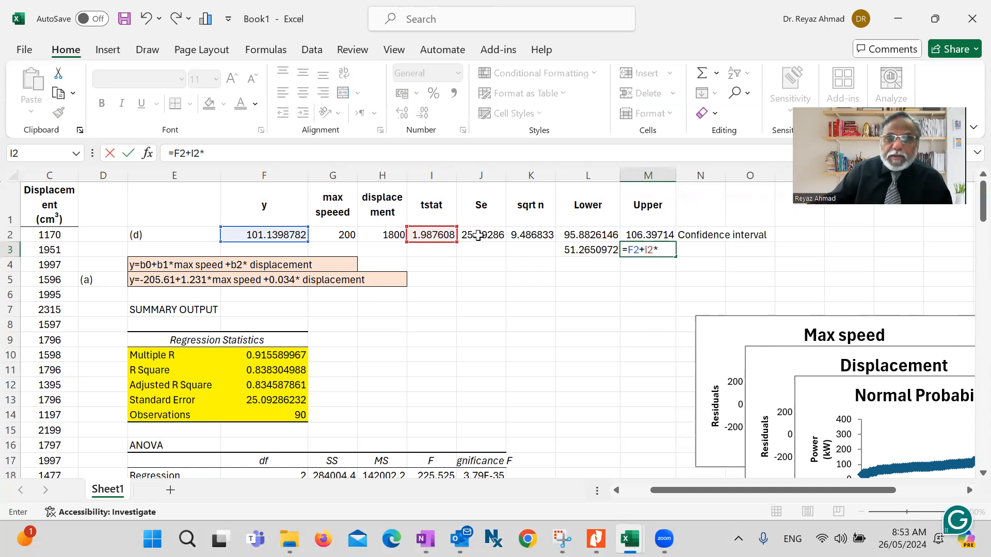
pyautogui.click(494, 239)
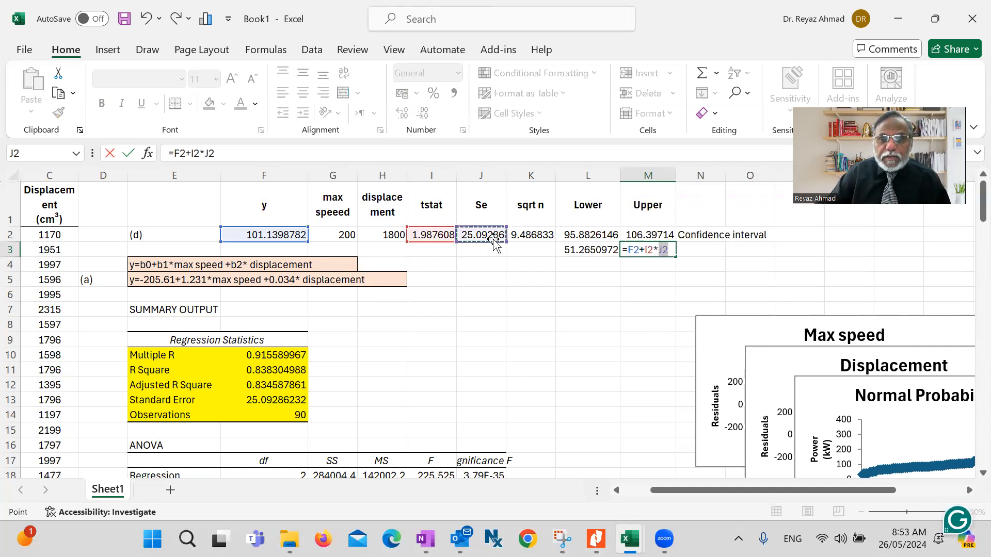
pyautogui.press('Return')
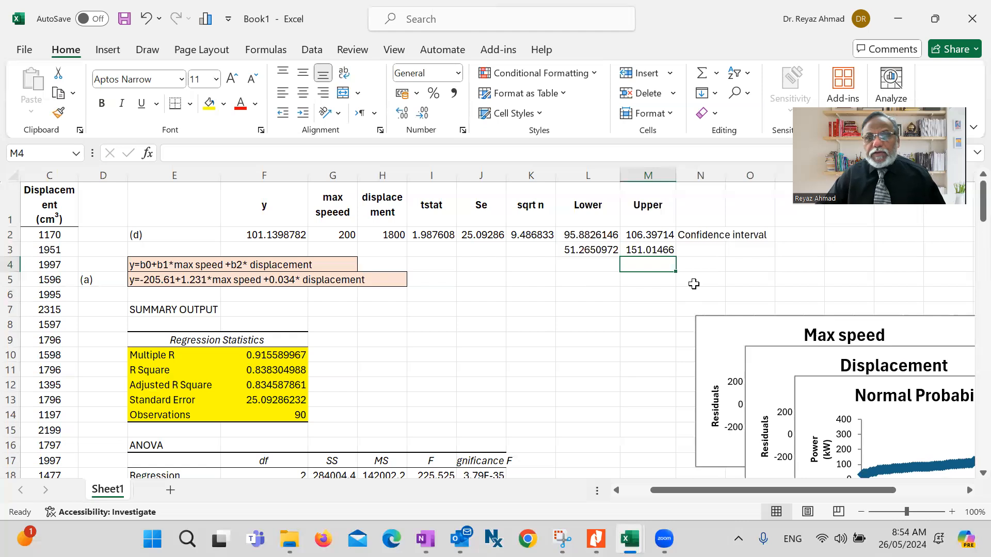
# - Label the second pair of limits by entering Prediction interval in cell N3
pyautogui.click(688, 252)
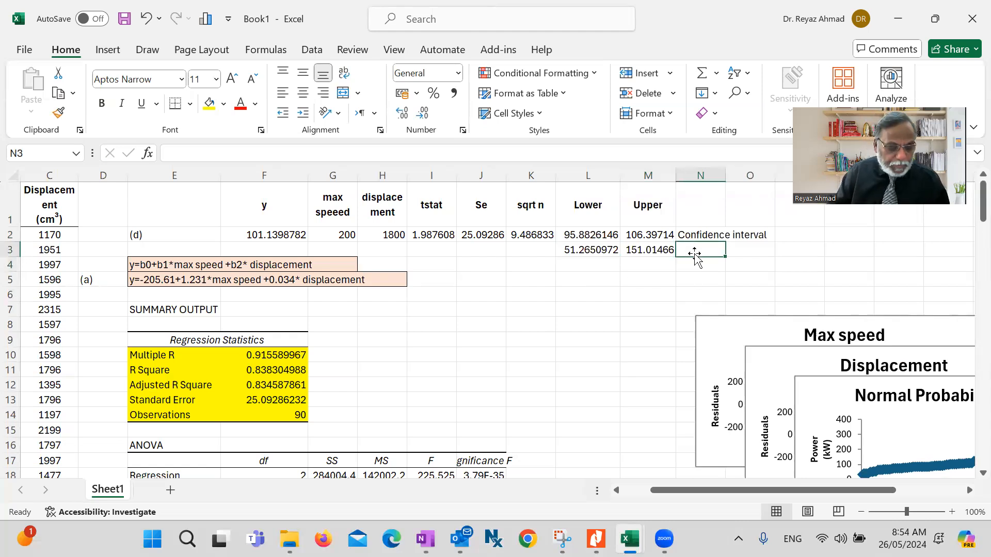
pyautogui.write('Predictio')
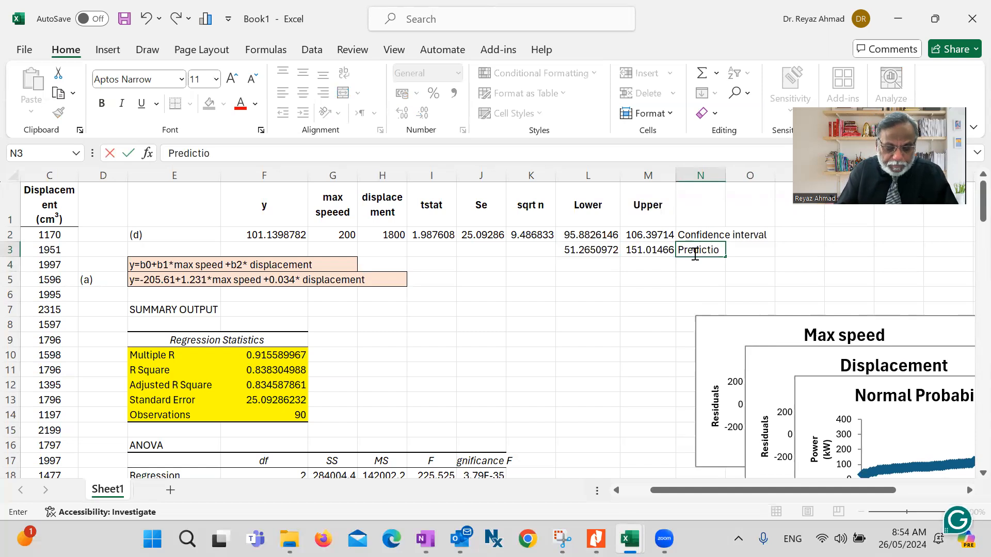
pyautogui.write('n inter')
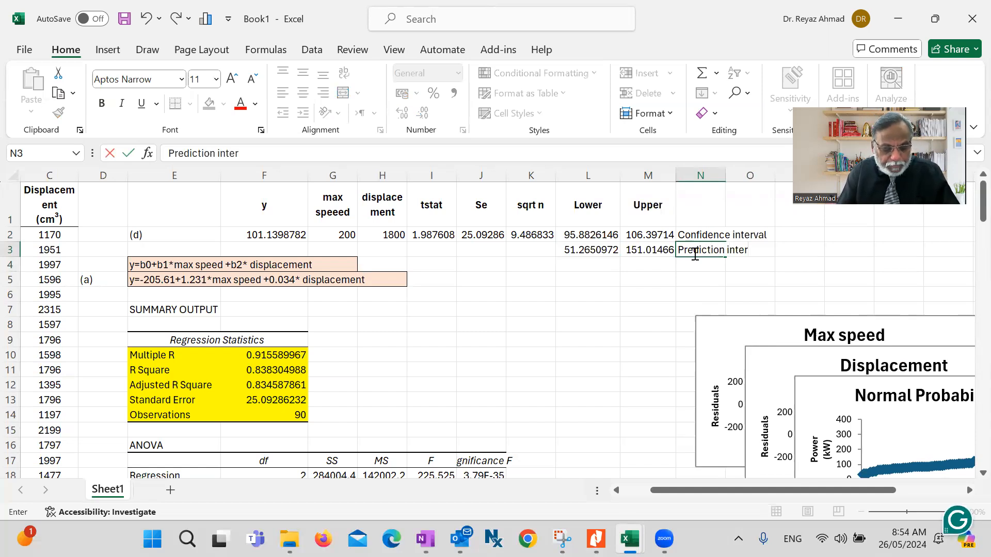
pyautogui.write('val')
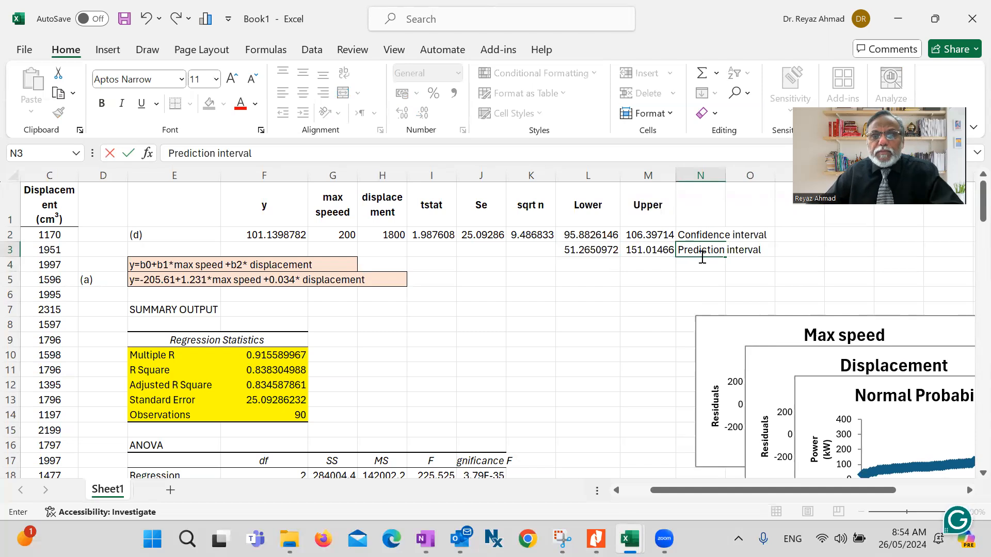
# - Look through the coefficients, residual output and probability output below the regression summary on Sheet1
pyautogui.scroll(-3, 471, 335)
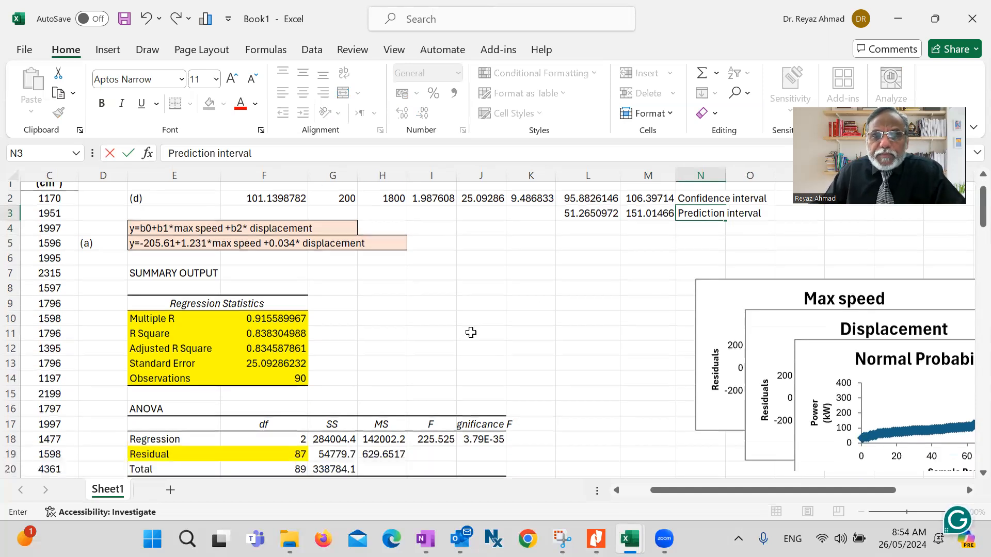
pyautogui.scroll(-7, 427, 370)
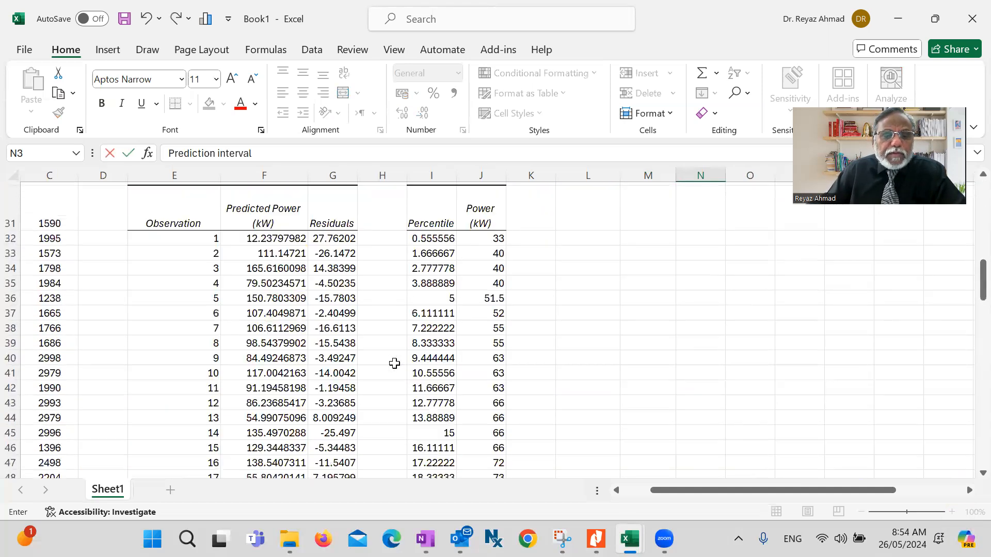
pyautogui.scroll(-1, 388, 353)
pyautogui.scroll(-5, 336, 341)
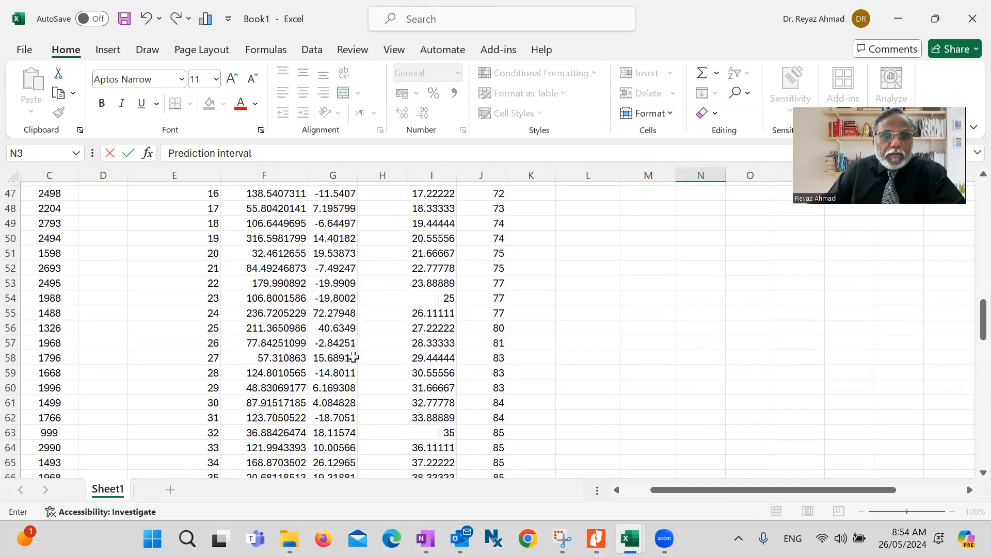
pyautogui.scroll(-3, 356, 369)
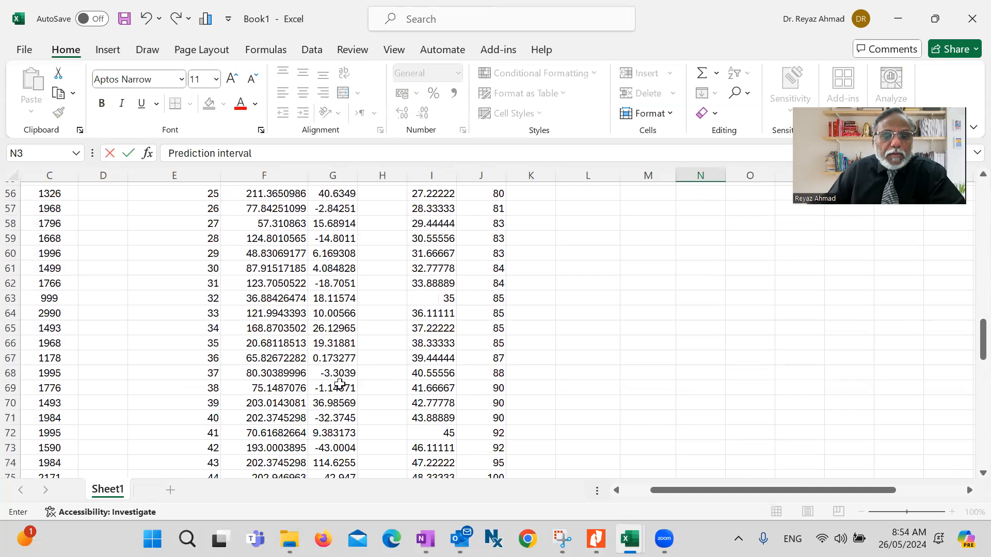
pyautogui.scroll(-1, 340, 385)
pyautogui.scroll(12, 333, 383)
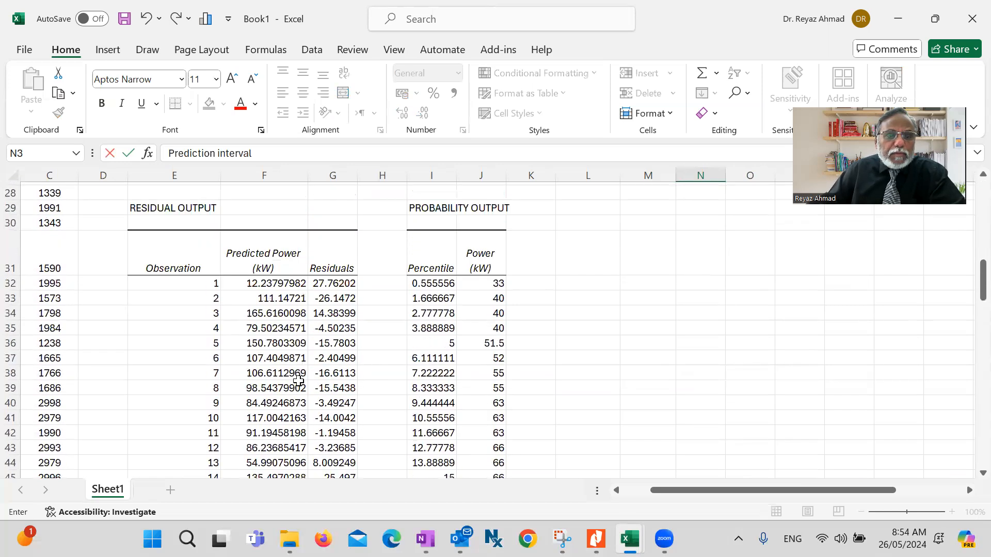
pyautogui.scroll(-1, 364, 386)
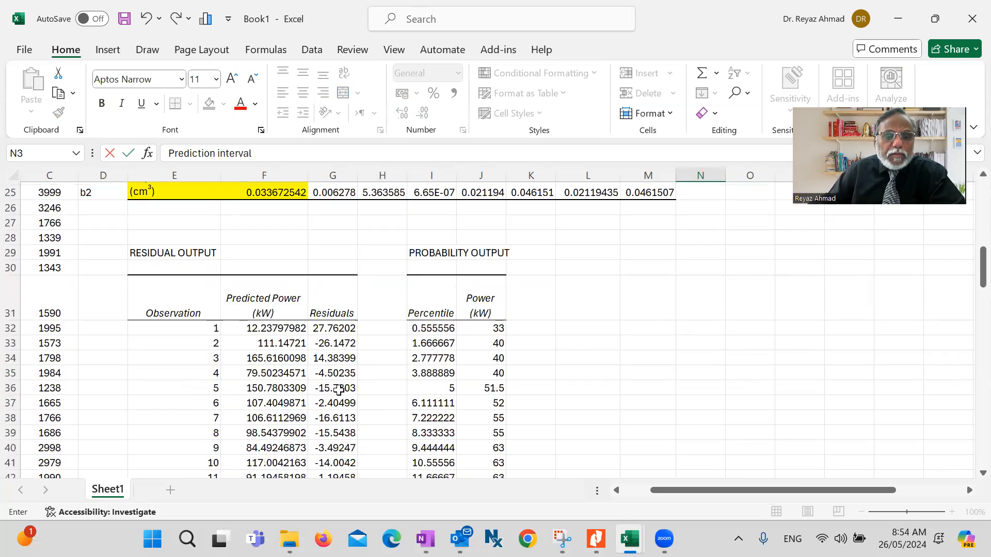
pyautogui.scroll(-1, 294, 389)
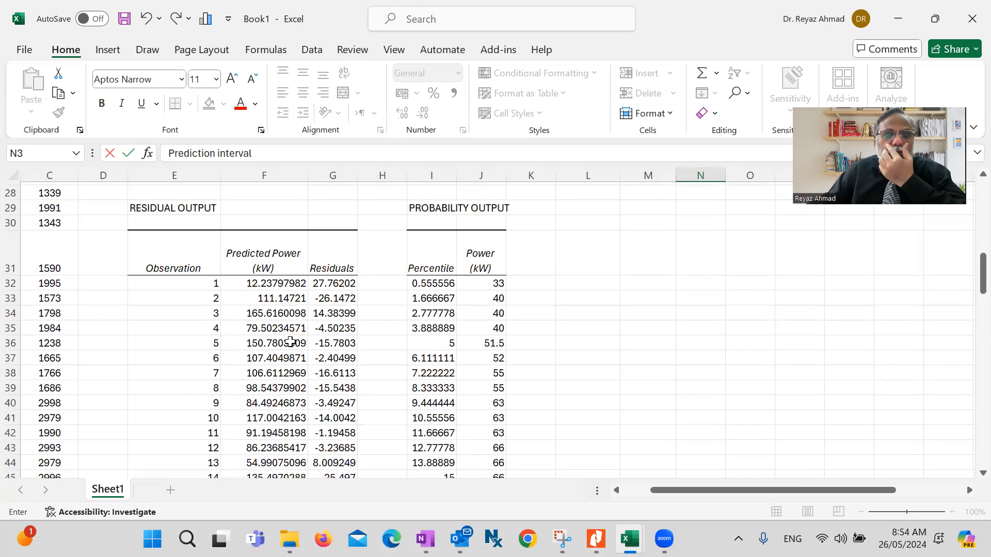
pyautogui.scroll(-4, 290, 342)
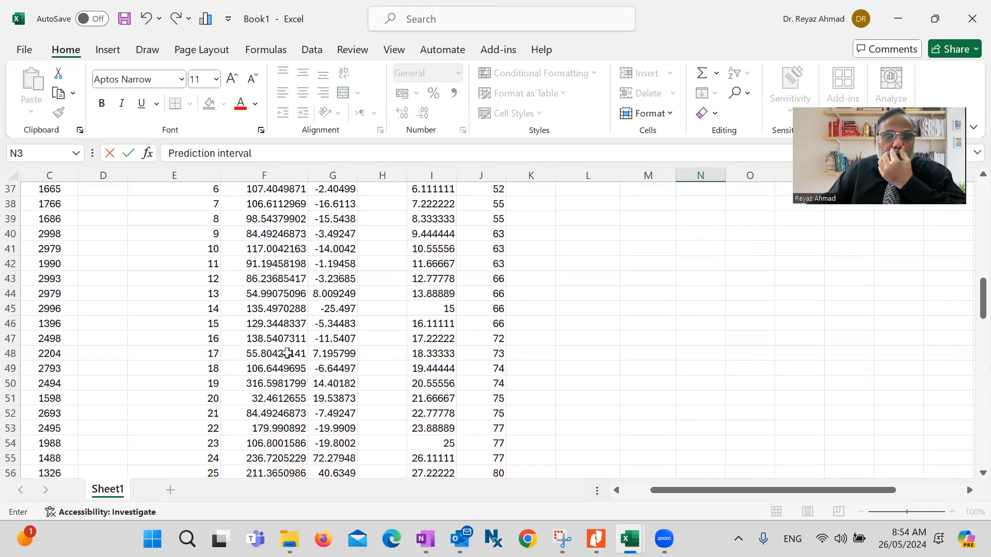
pyautogui.scroll(-2, 287, 363)
pyautogui.scroll(8, 287, 363)
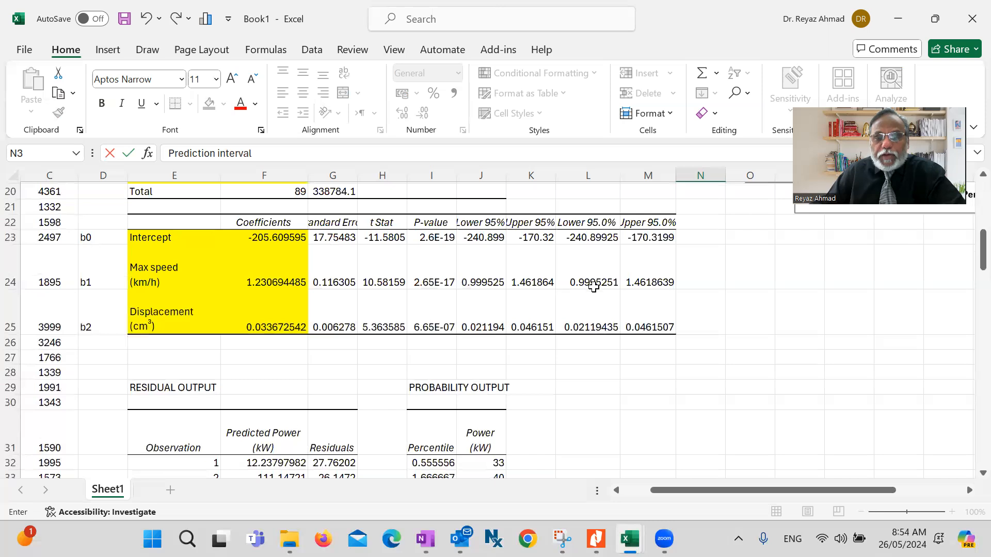
pyautogui.scroll(3, 611, 277)
pyautogui.scroll(-9, 723, 421)
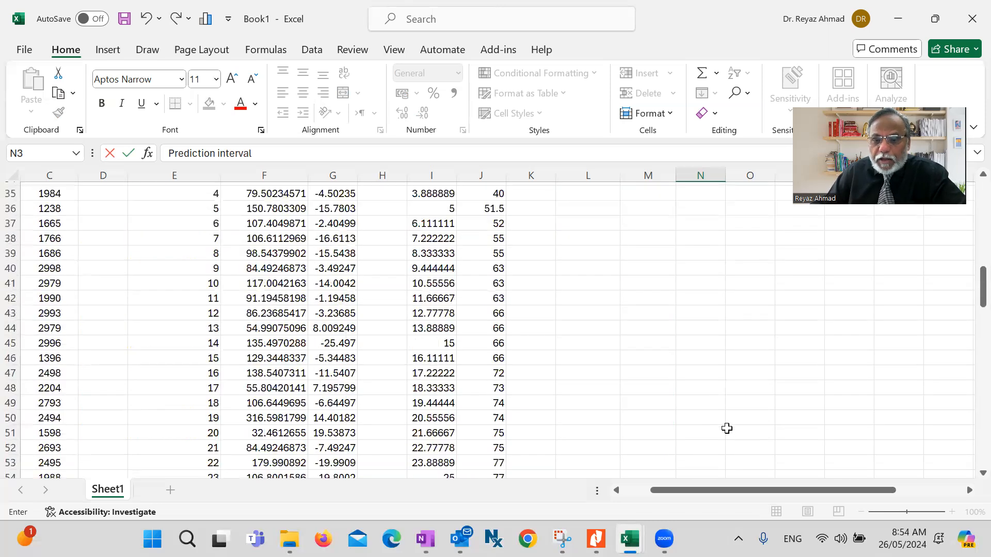
pyautogui.scroll(-10, 722, 424)
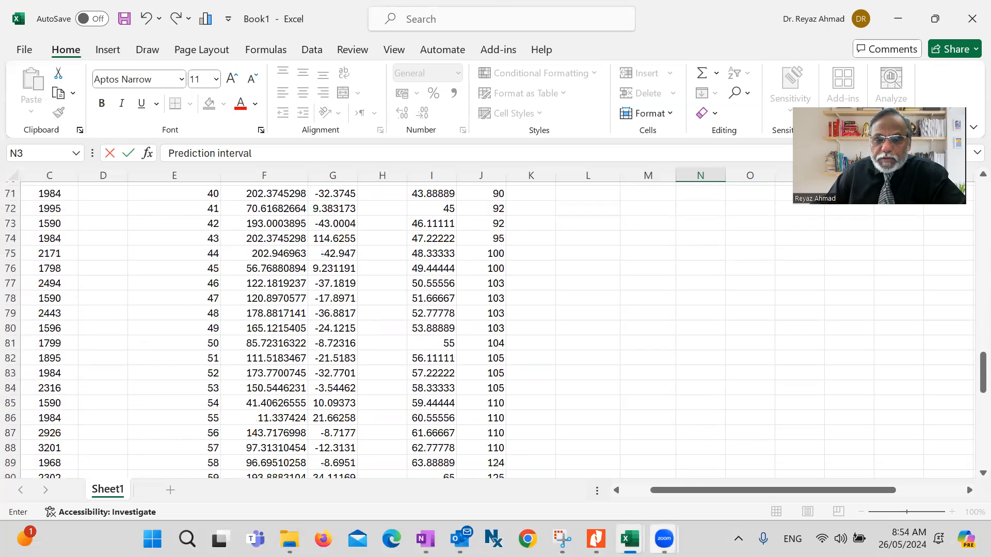
# - Switch to the multiple regression problems workbook and read questions a to i and the p-value interpretation on sheet 1
pyautogui.moveTo(630, 538)
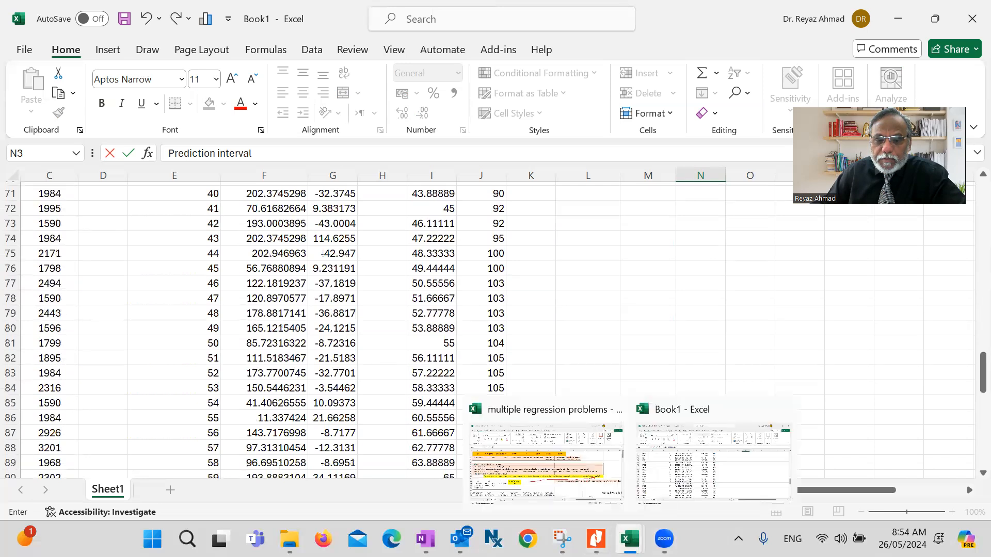
pyautogui.click(596, 485)
pyautogui.scroll(-5, 723, 403)
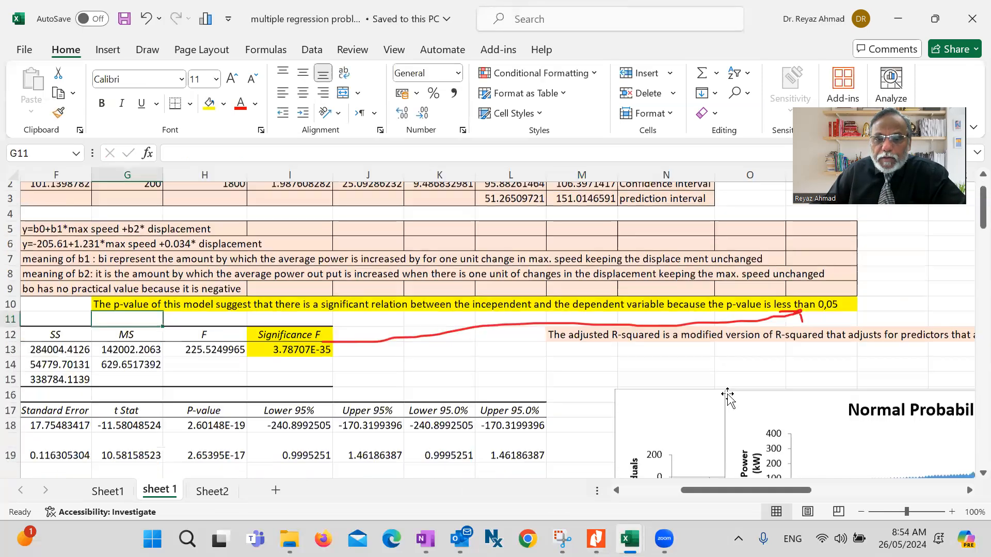
pyautogui.scroll(-5, 735, 419)
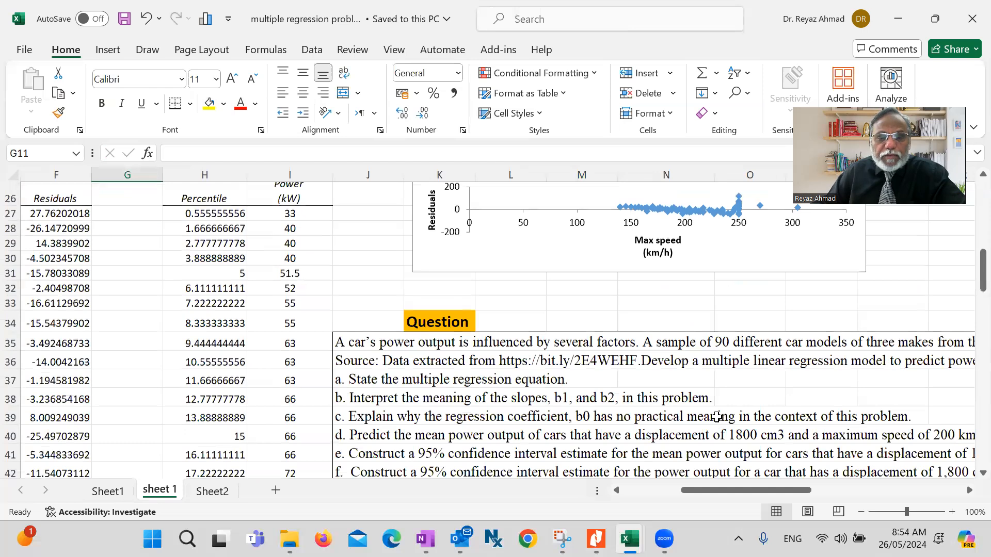
pyautogui.scroll(-1, 392, 392)
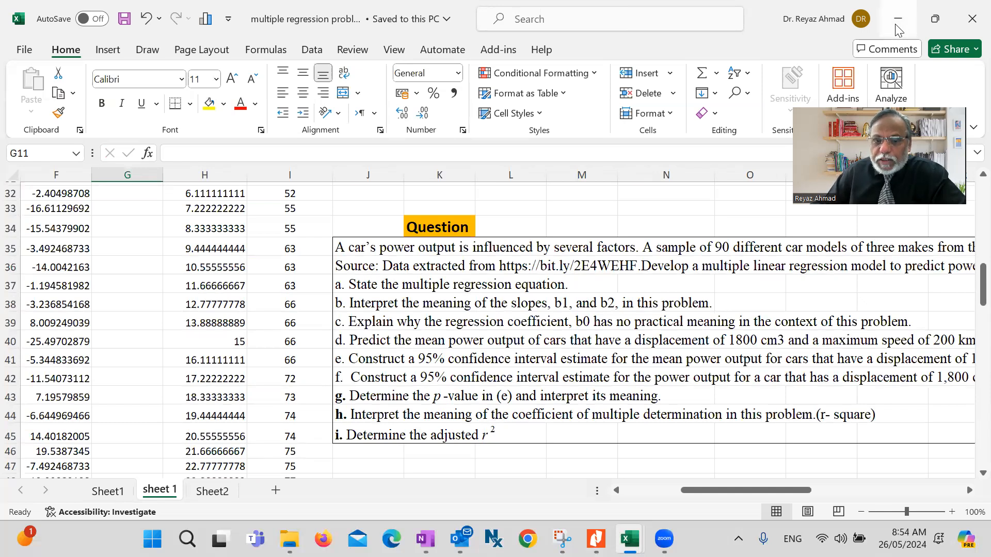
pyautogui.scroll(2, 524, 387)
pyautogui.scroll(7, 524, 387)
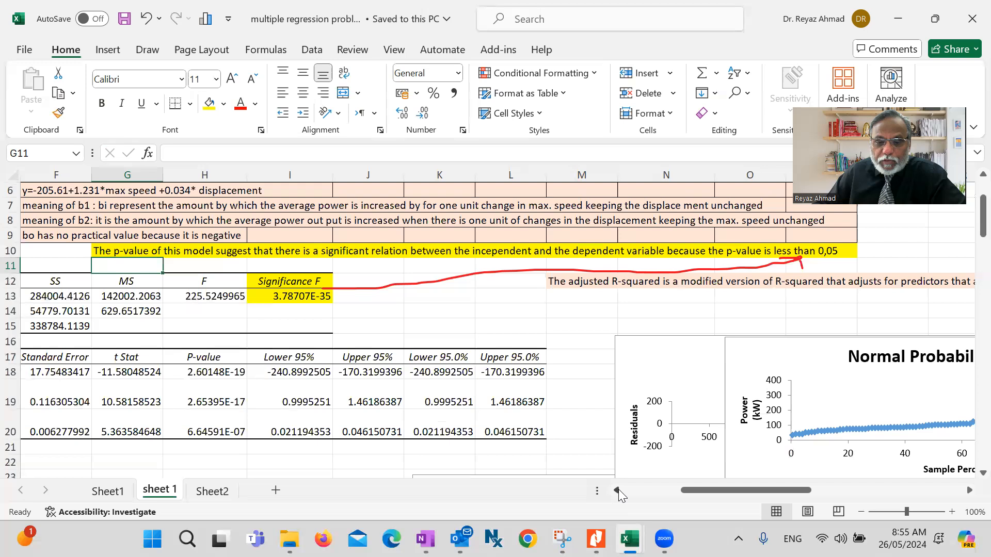
# - Format the regression's Significance F value in cell I13 of sheet 1 with the Number format
pyautogui.click(618, 489)
pyautogui.click(618, 489)
pyautogui.click(618, 490)
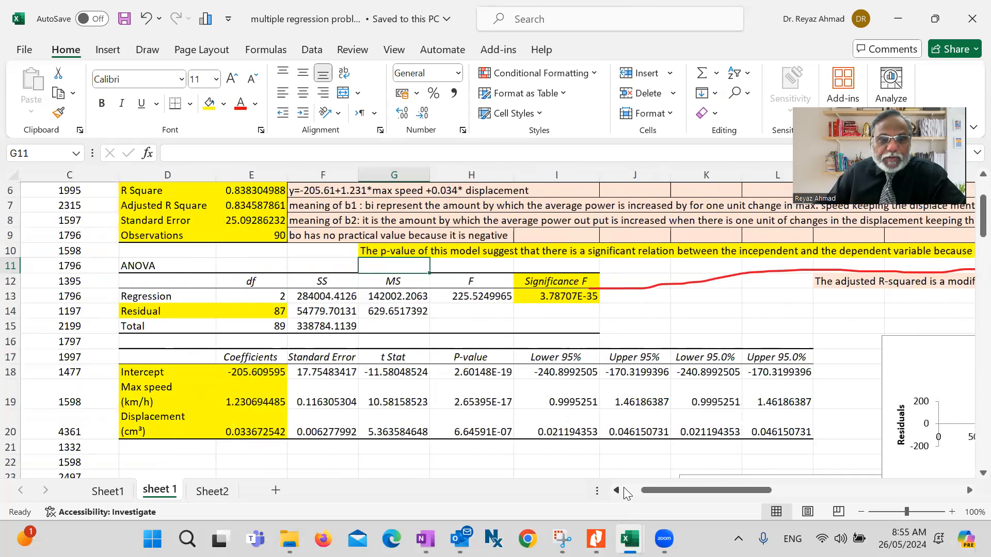
pyautogui.click(618, 490)
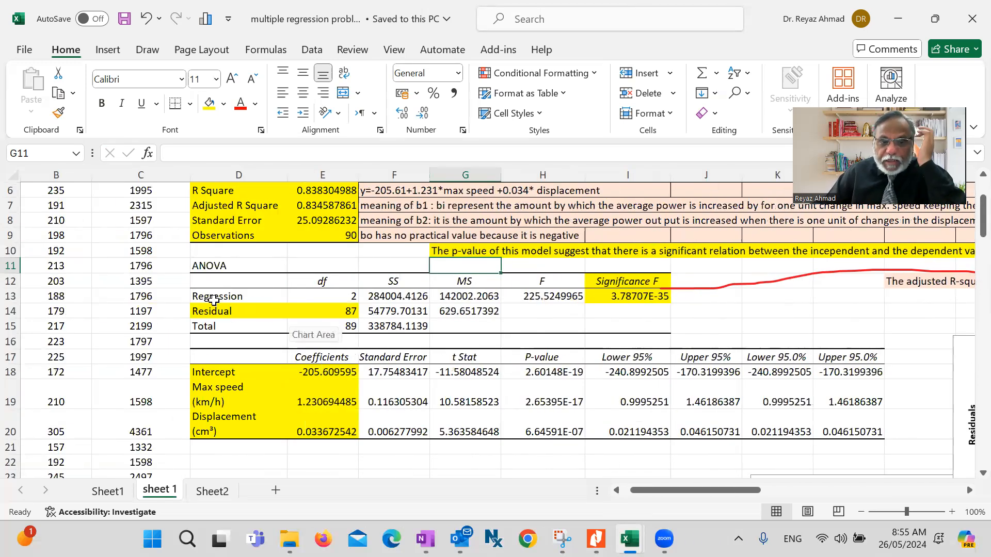
pyautogui.click(645, 297)
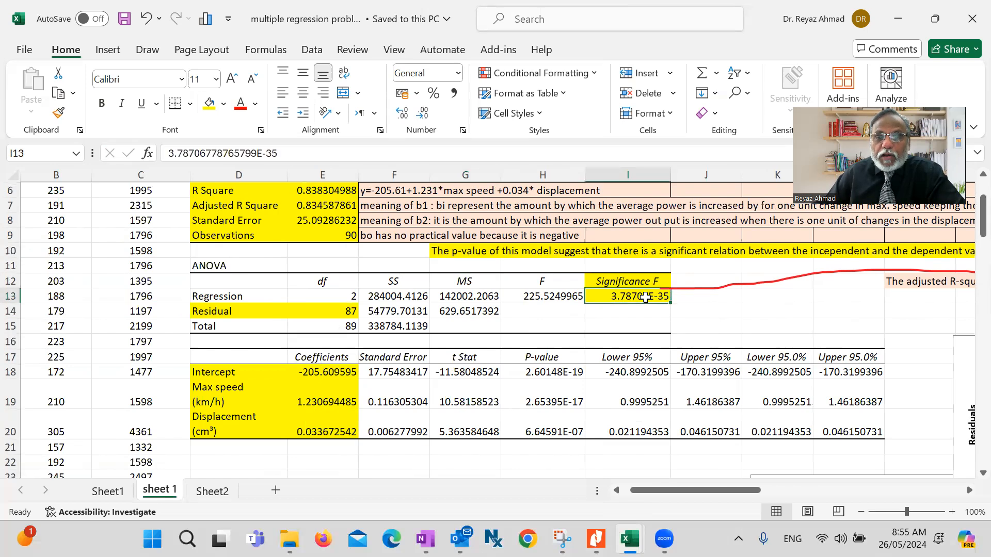
pyautogui.click(458, 74)
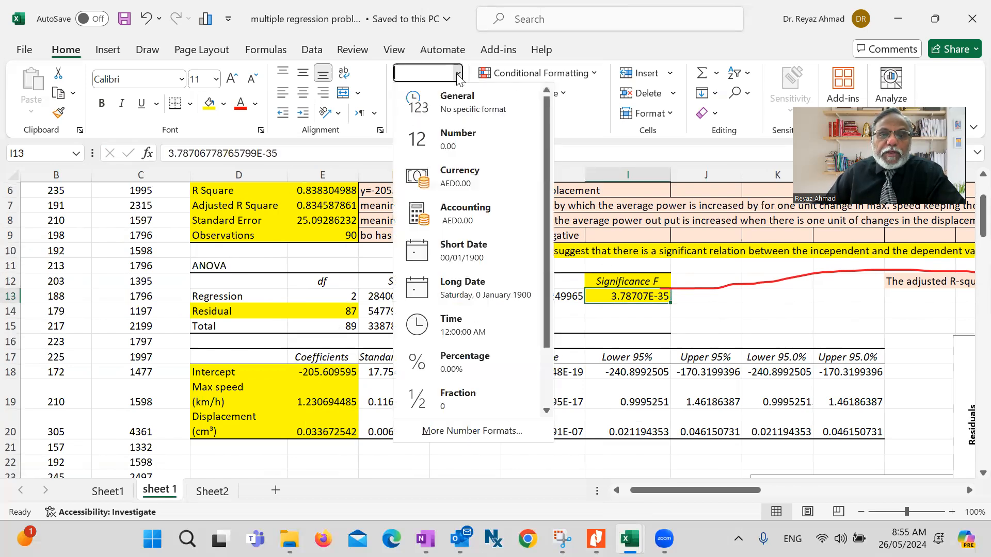
pyautogui.click(458, 138)
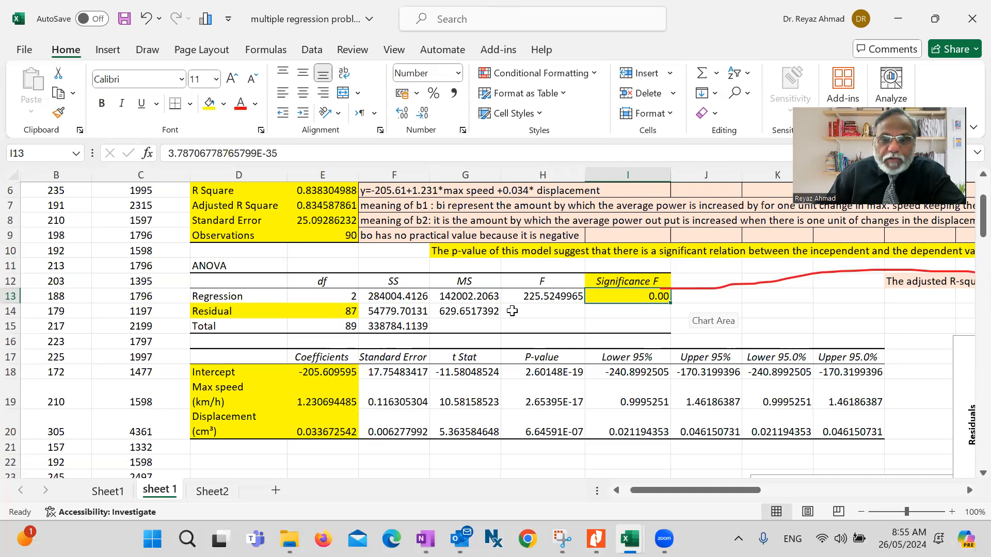
# - Review the regression statistics on sheet 1, including Multiple R, and the written answers on Sheet2
pyautogui.scroll(2, 398, 317)
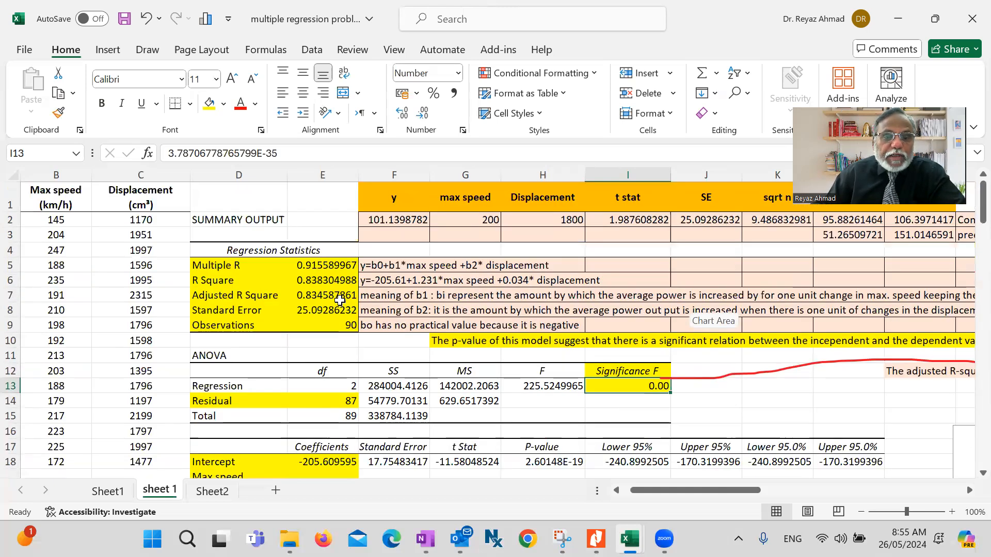
pyautogui.click(323, 267)
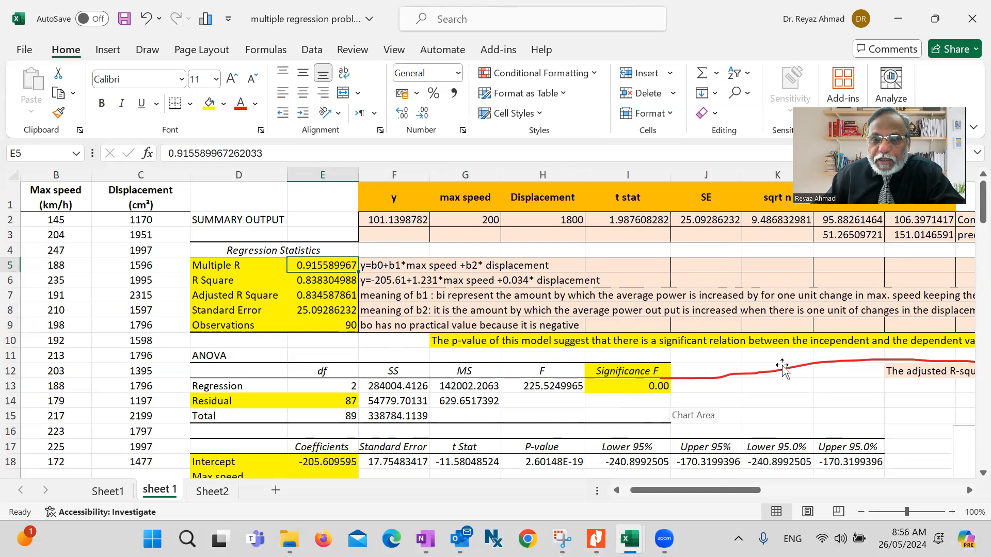
pyautogui.click(378, 343)
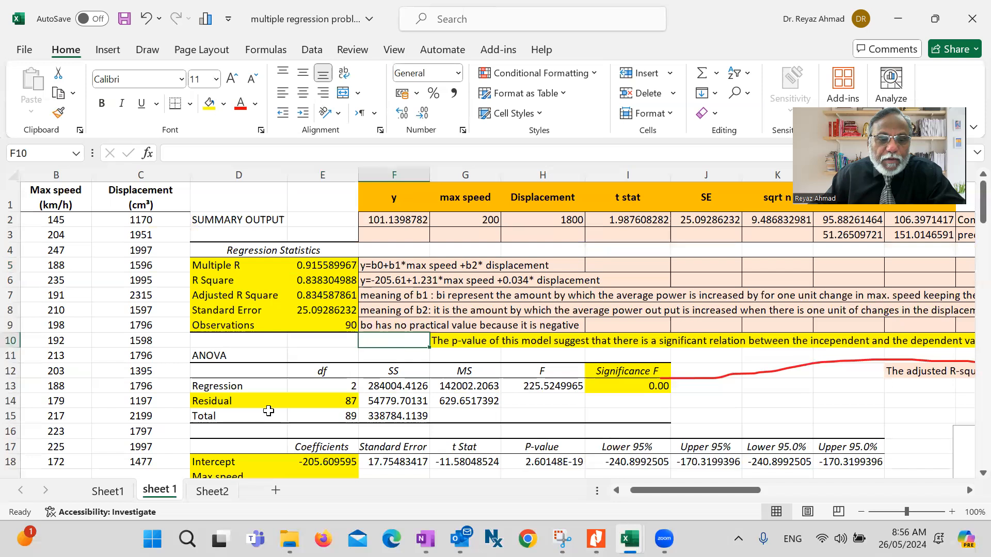
pyautogui.click(224, 496)
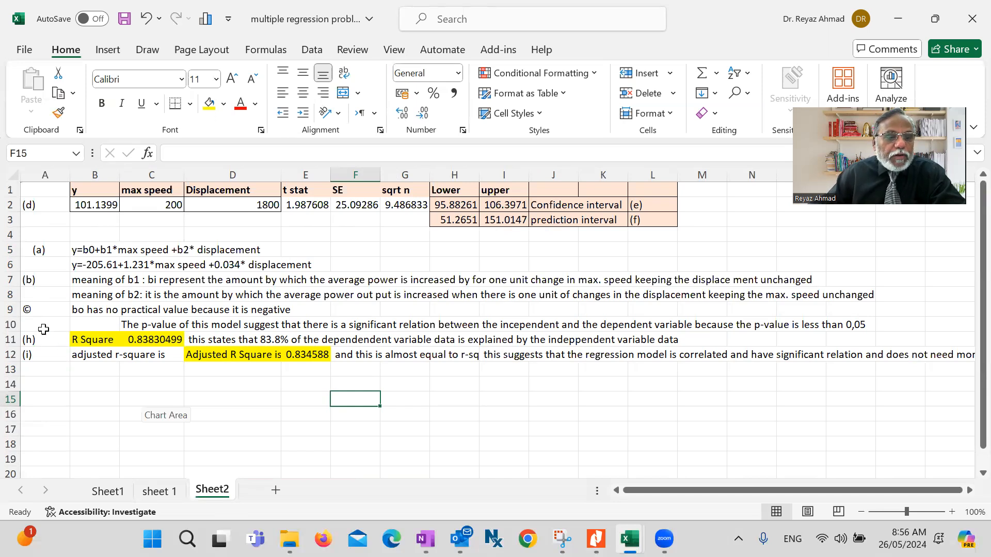
pyautogui.moveTo(595, 538)
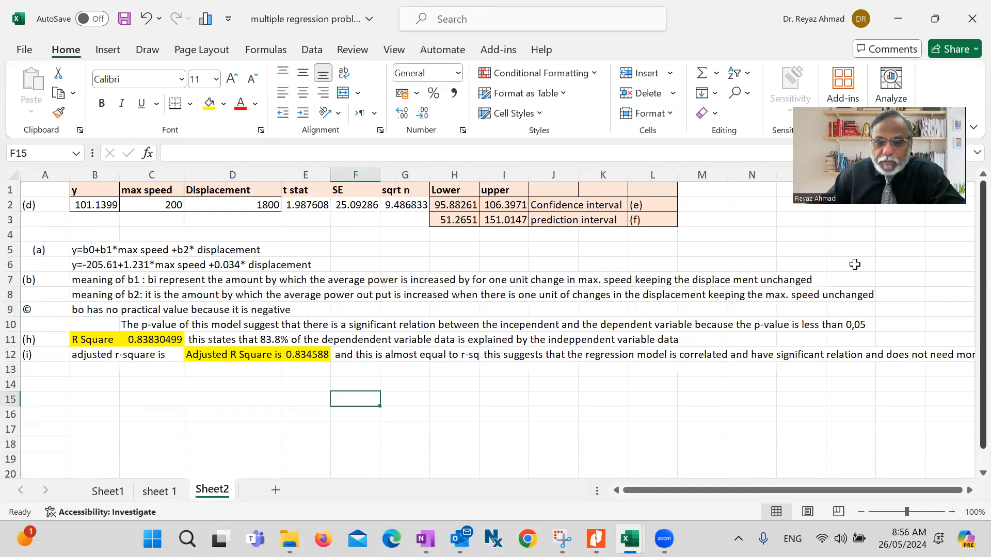
pyautogui.moveTo(629, 539)
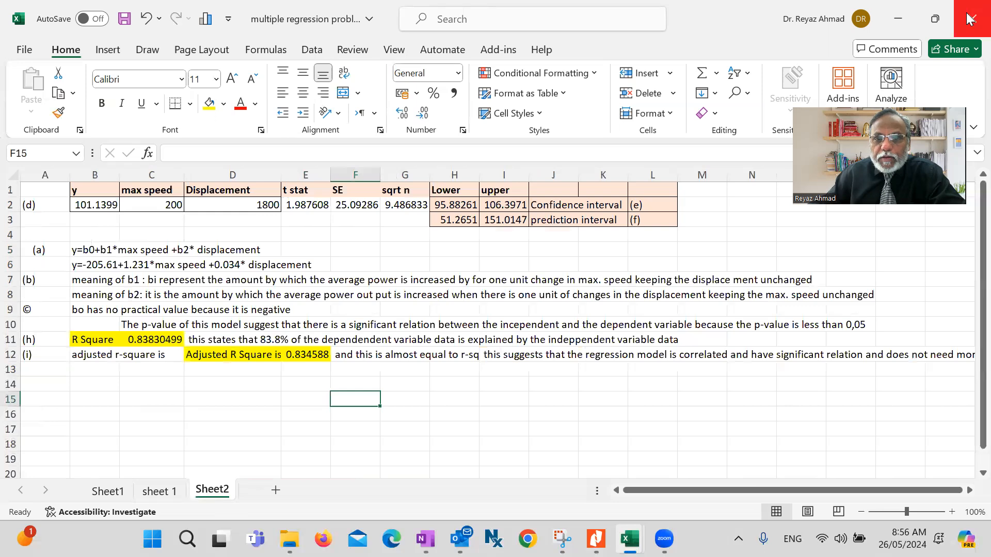
pyautogui.scroll(-1, 932, 26)
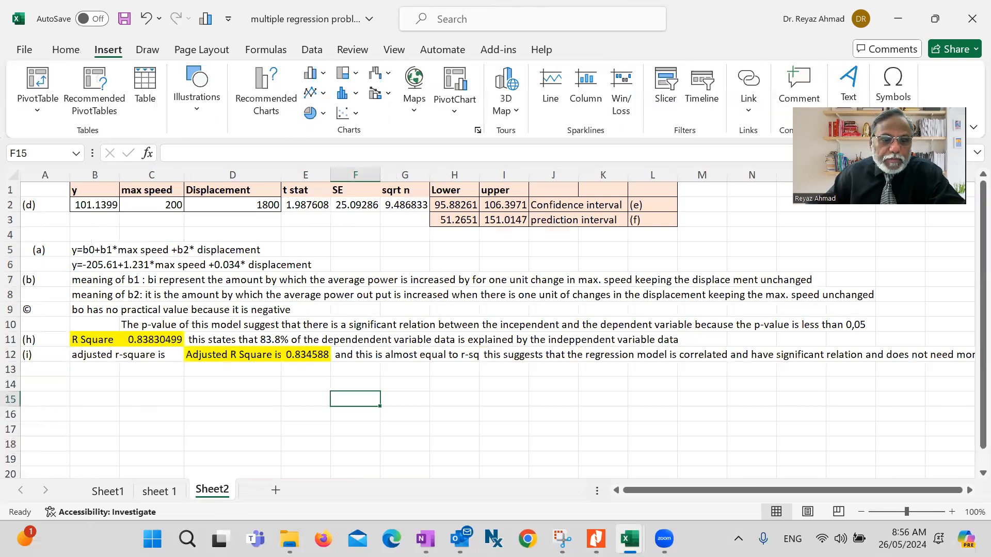
# - Reread questions g to i on sheet 1 and compare them with the R Square and Adjusted R Square answers on Sheet2
pyautogui.click(168, 492)
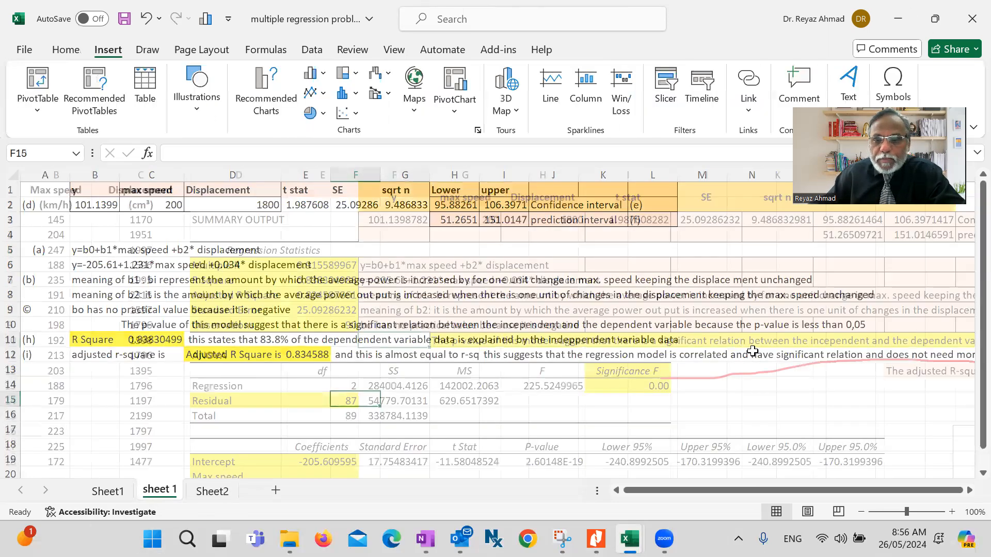
pyautogui.scroll(-10, 755, 362)
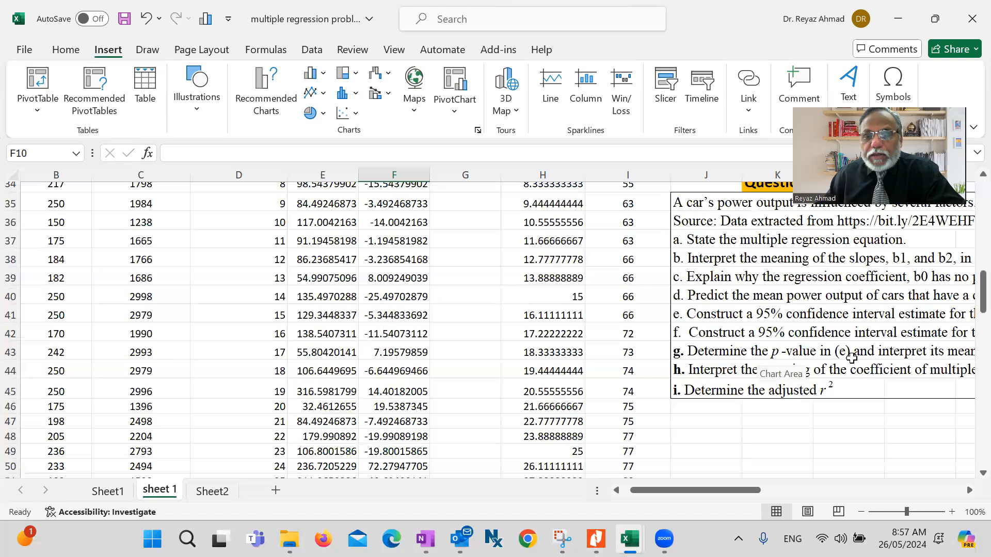
pyautogui.click(969, 493)
pyautogui.click(969, 493)
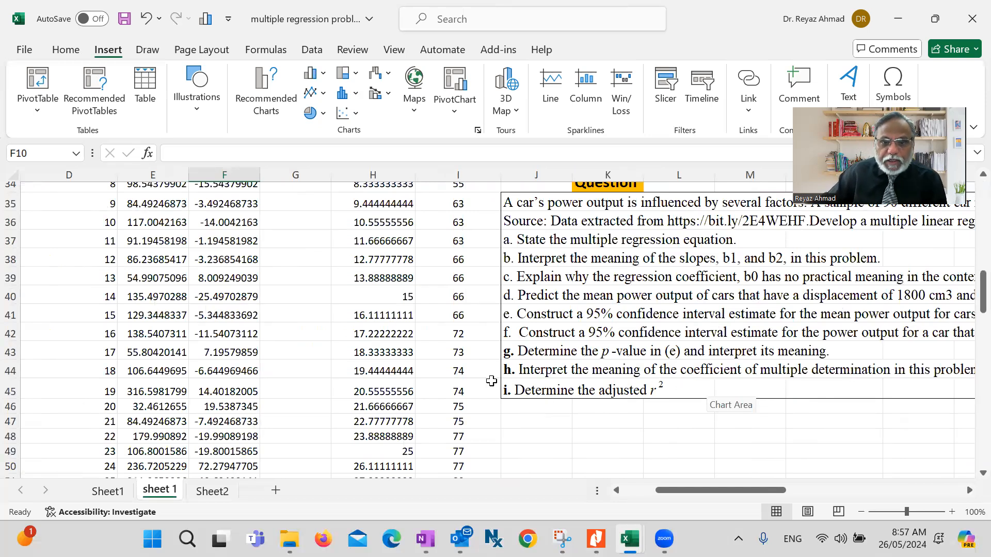
pyautogui.scroll(2, 458, 370)
pyautogui.scroll(8, 458, 368)
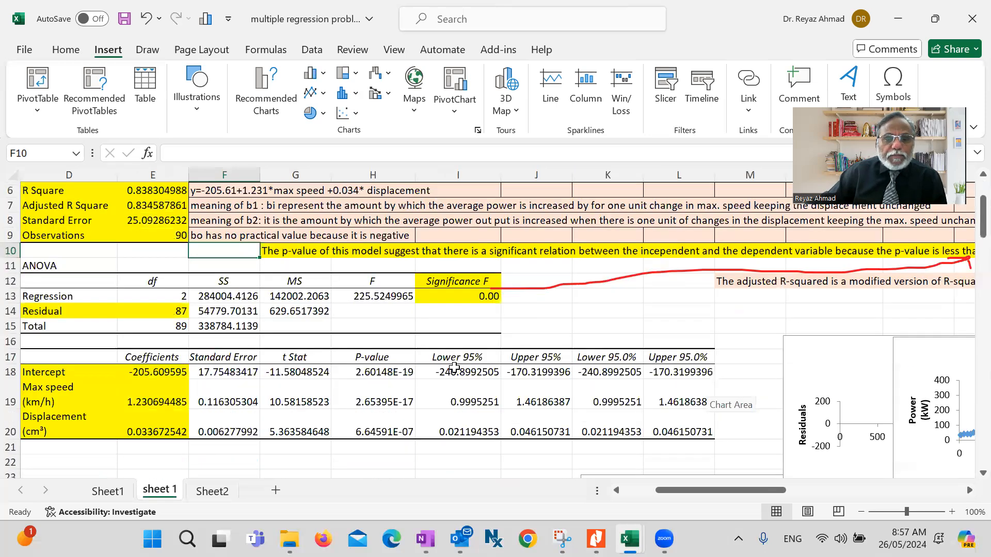
pyautogui.scroll(-3, 360, 378)
pyautogui.scroll(-3, 360, 378)
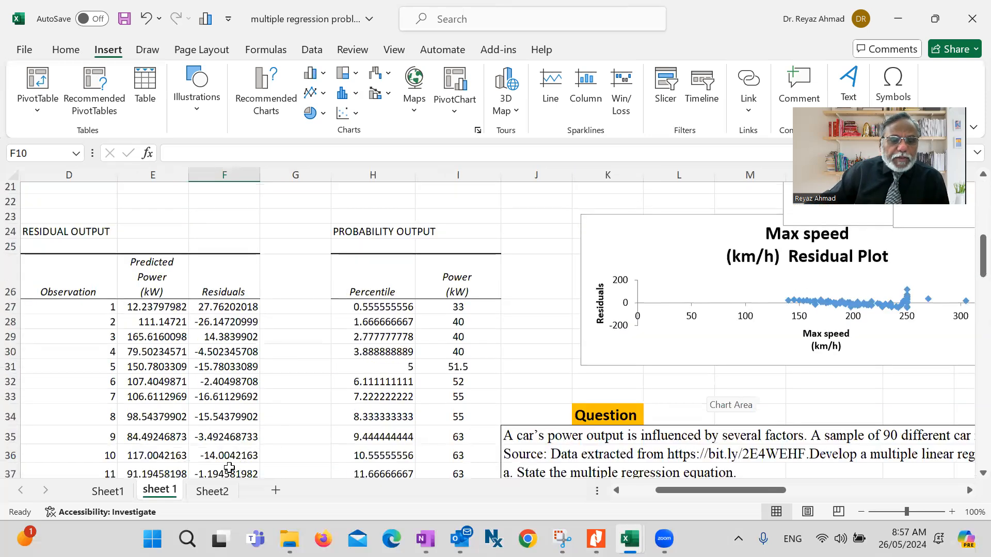
pyautogui.click(212, 492)
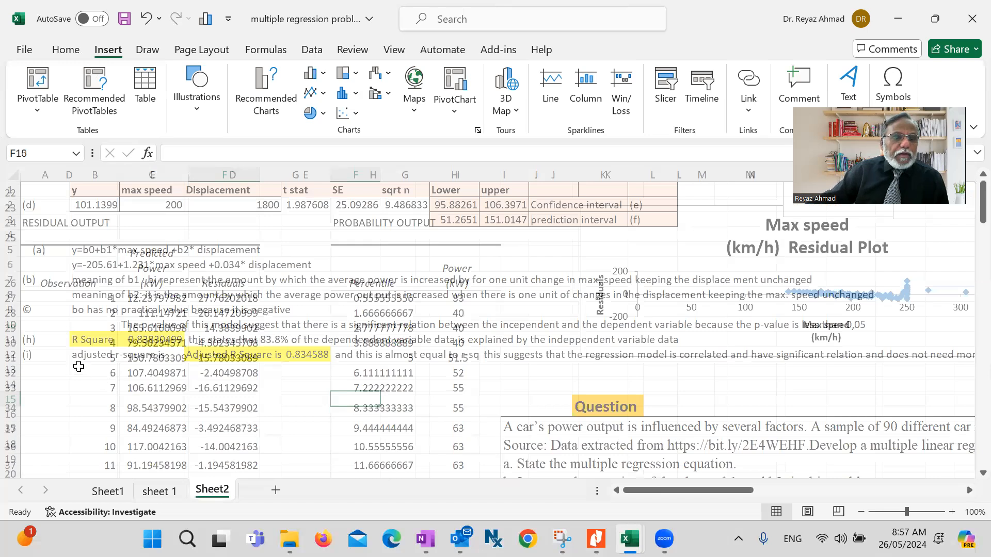
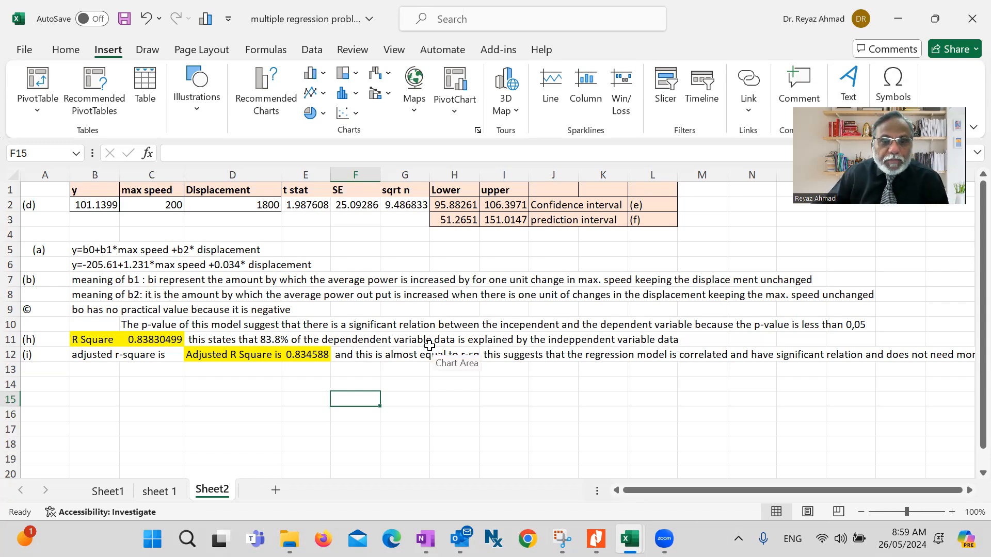
# - Examine the intercept and max speed p-values in cells H18 and H19 of the coefficients table on sheet 1
pyautogui.click(160, 492)
pyautogui.scroll(5, 439, 364)
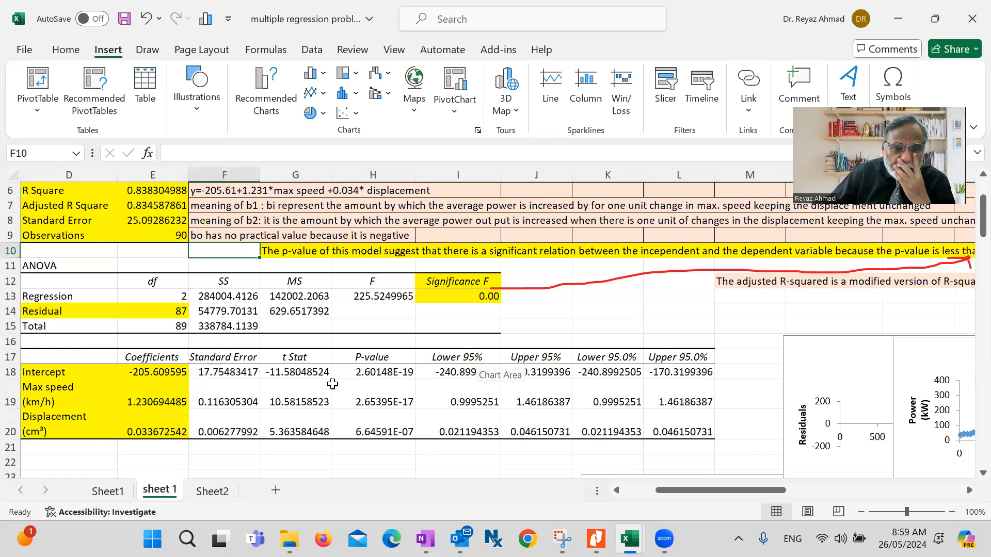
pyautogui.scroll(-1, 337, 379)
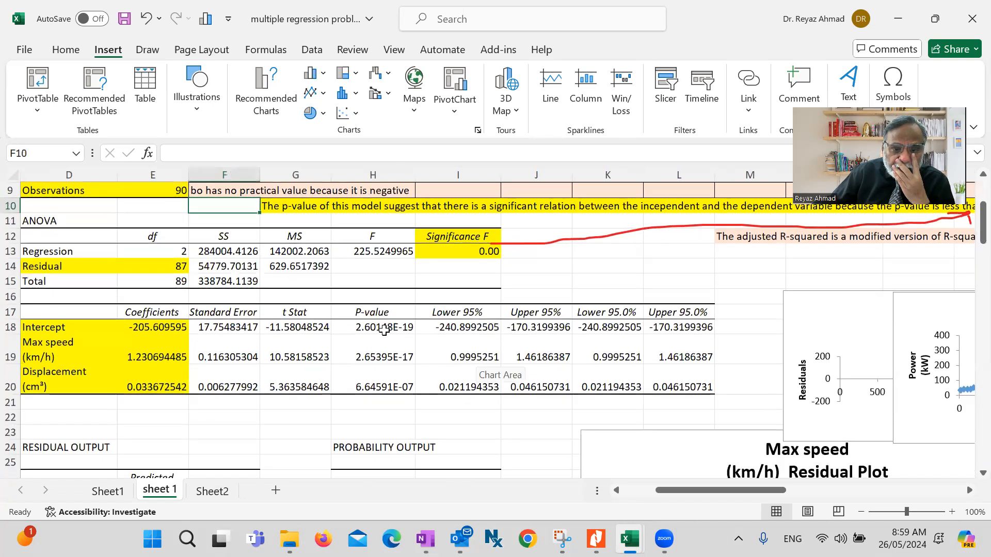
pyautogui.click(386, 329)
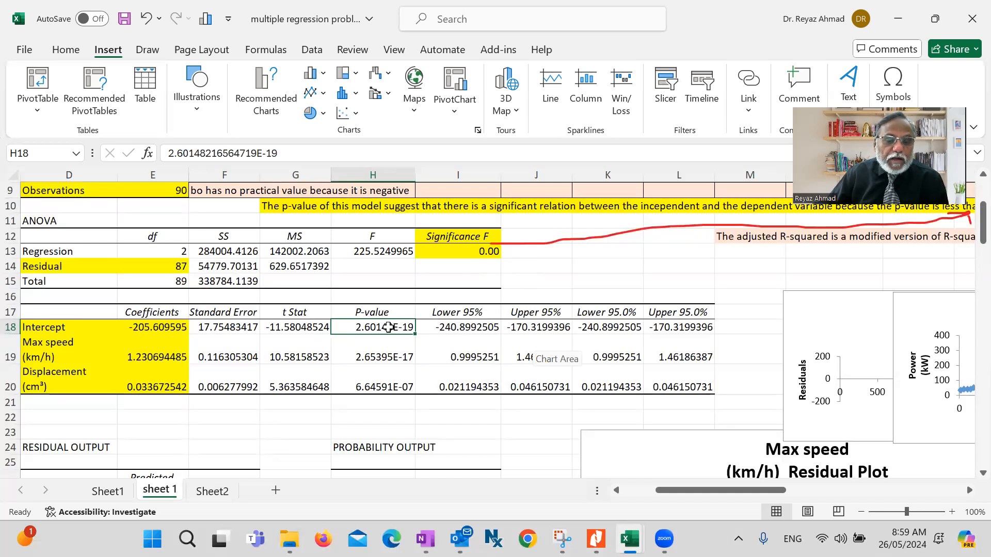
pyautogui.click(390, 357)
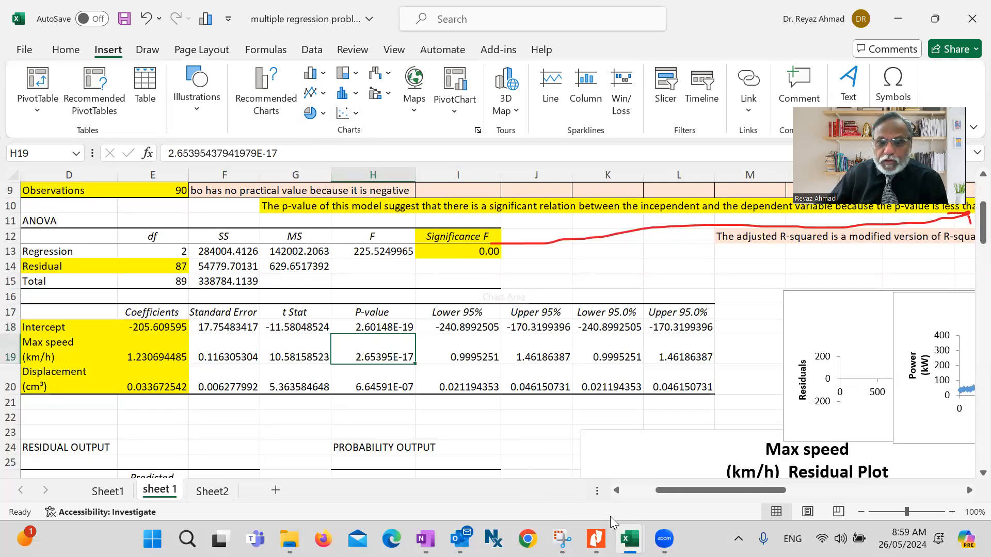
# - Switch to the Book1 workbook and apply the Number format to the intercept's p-value in cell I23
pyautogui.moveTo(595, 539)
pyautogui.moveTo(629, 538)
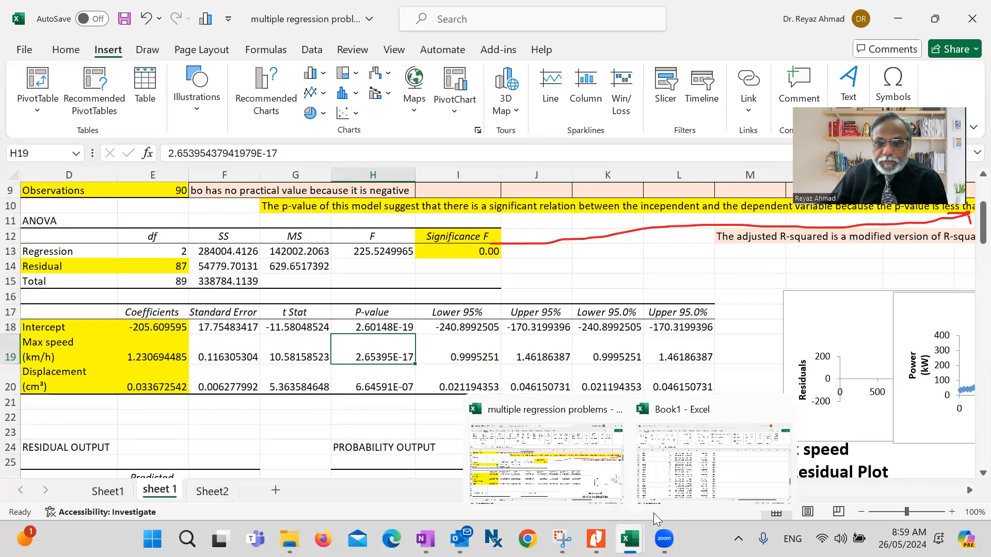
pyautogui.click(681, 485)
pyautogui.scroll(15, 487, 298)
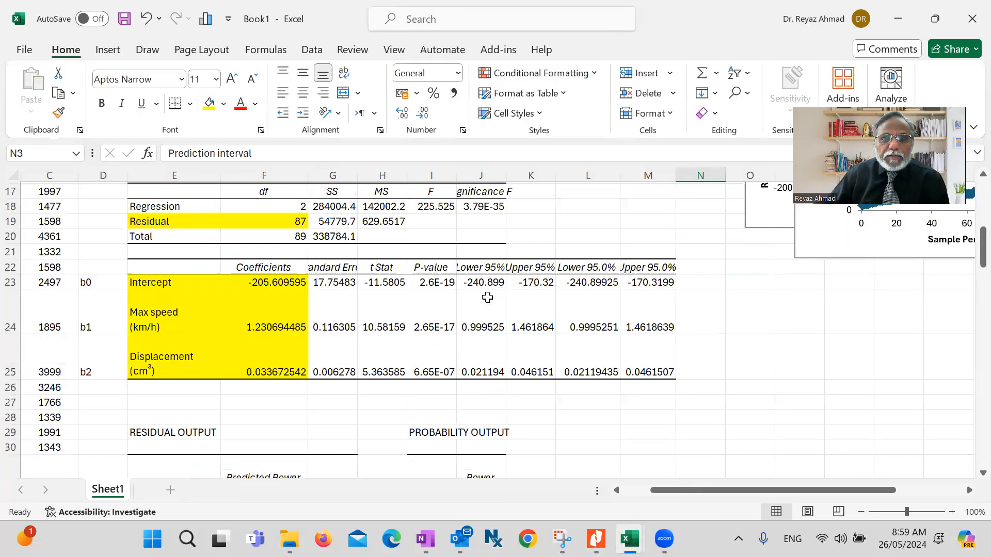
pyautogui.scroll(1, 487, 298)
pyautogui.click(444, 331)
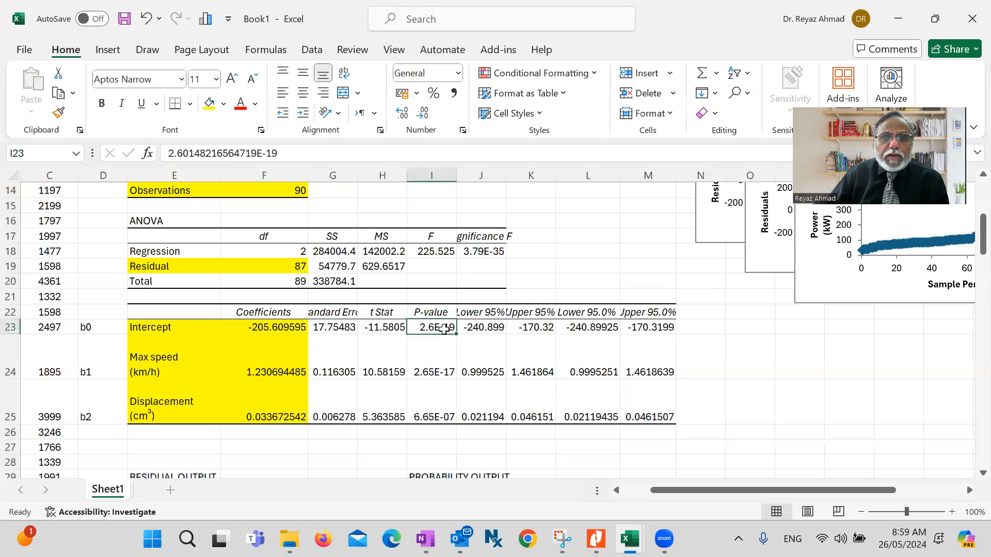
pyautogui.click(458, 73)
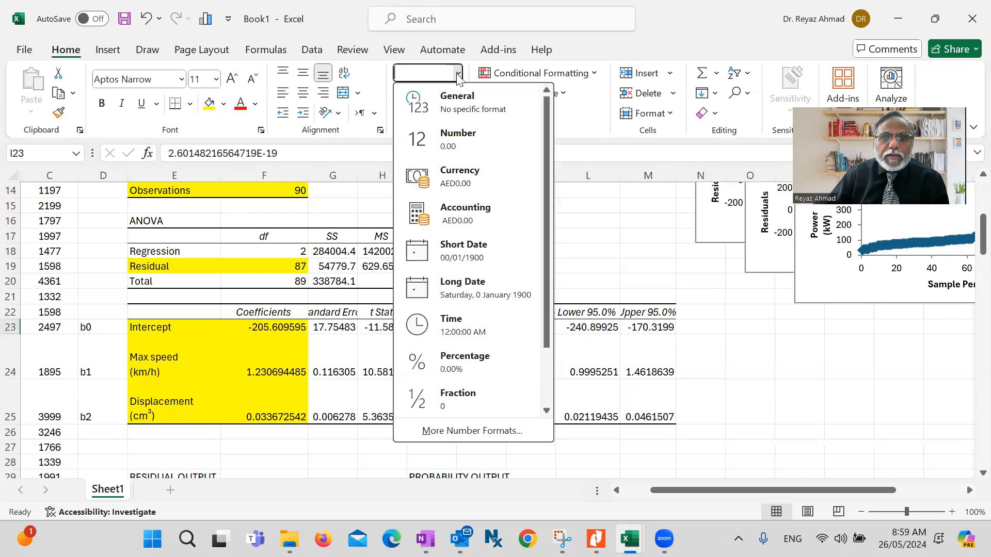
pyautogui.click(456, 146)
# - Apply the Number format to the max speed and displacement p-values in cells I24 and I25
pyautogui.click(443, 379)
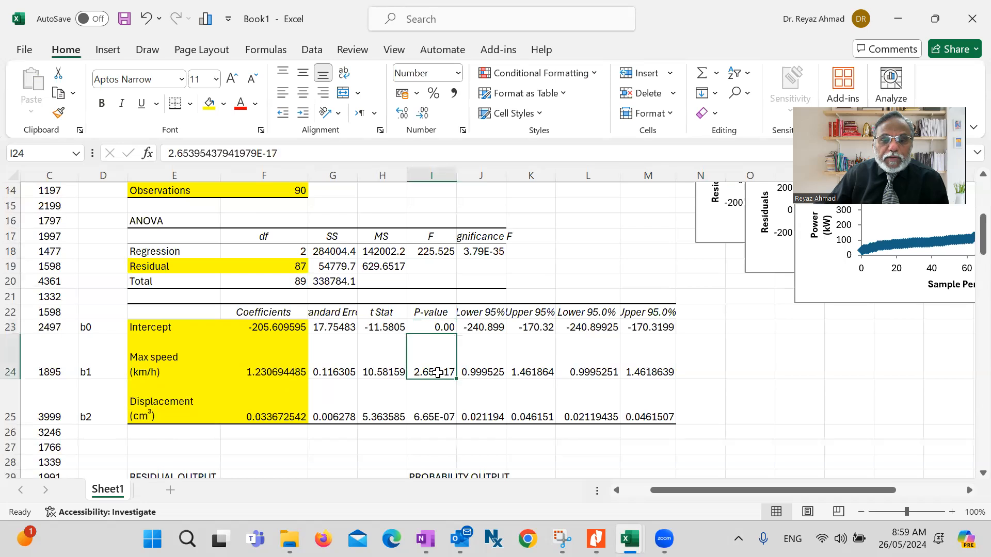
pyautogui.click(458, 73)
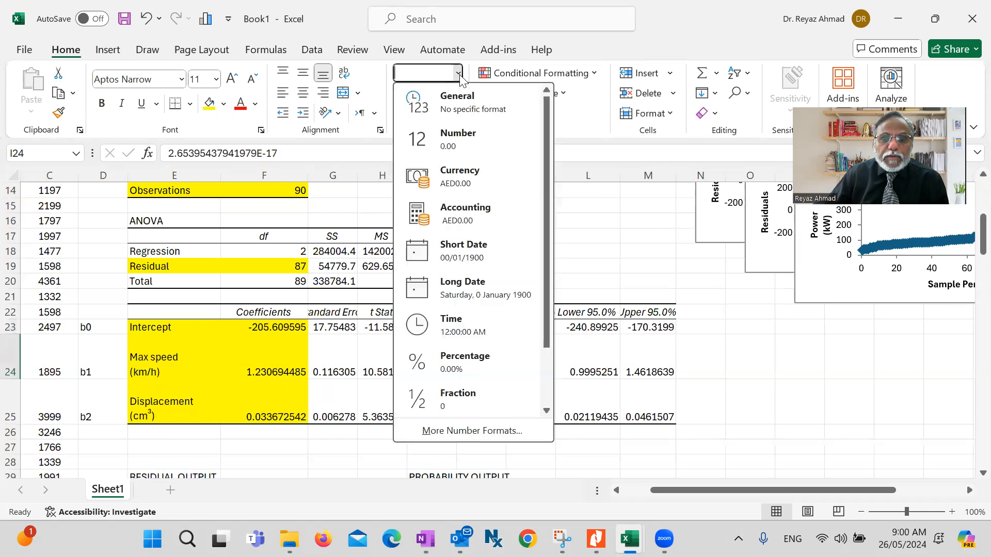
pyautogui.click(467, 140)
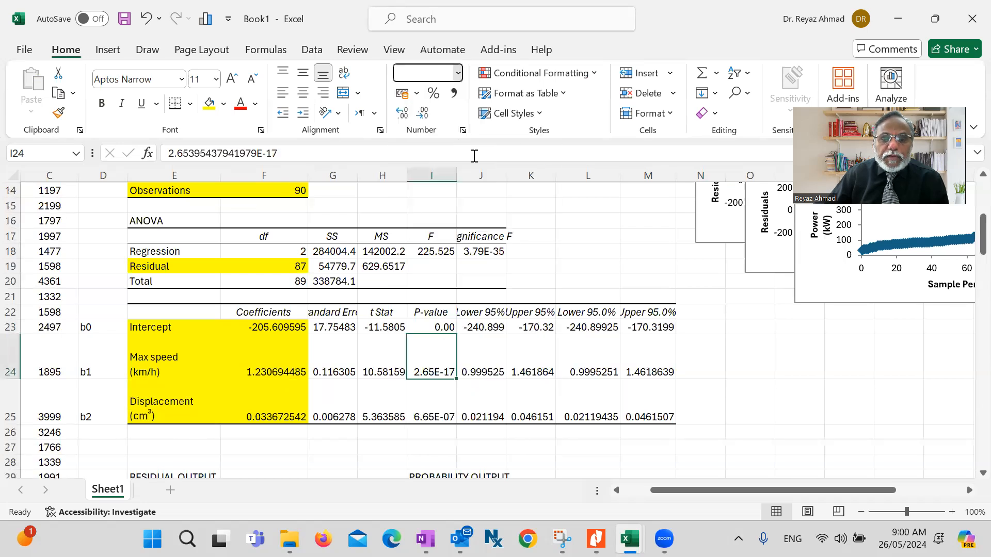
pyautogui.click(441, 412)
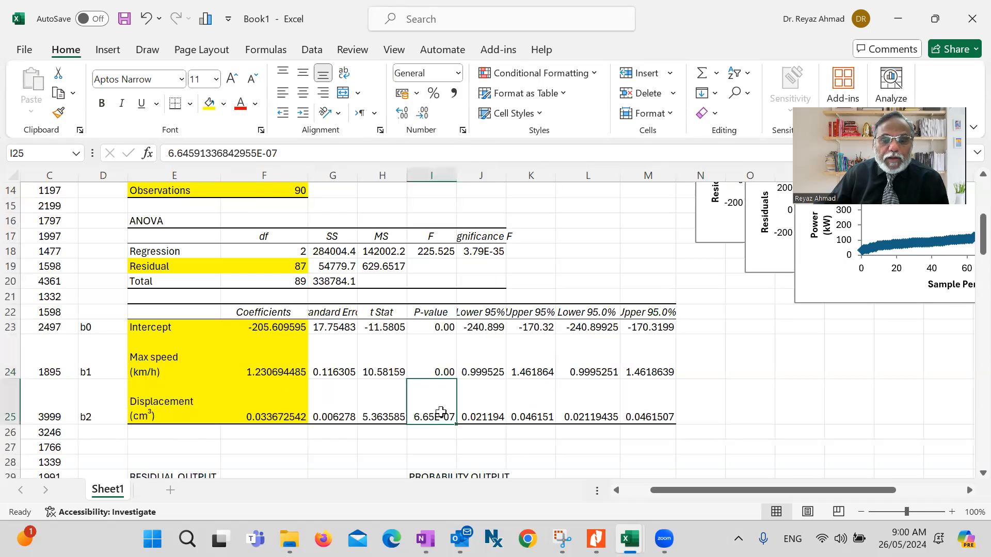
pyautogui.click(458, 77)
pyautogui.click(460, 149)
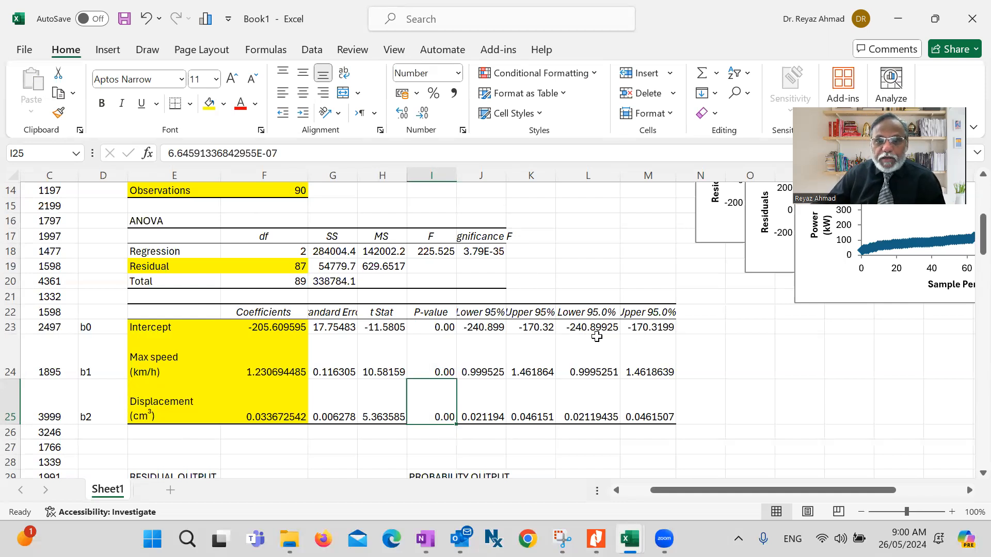
pyautogui.scroll(-1, 449, 338)
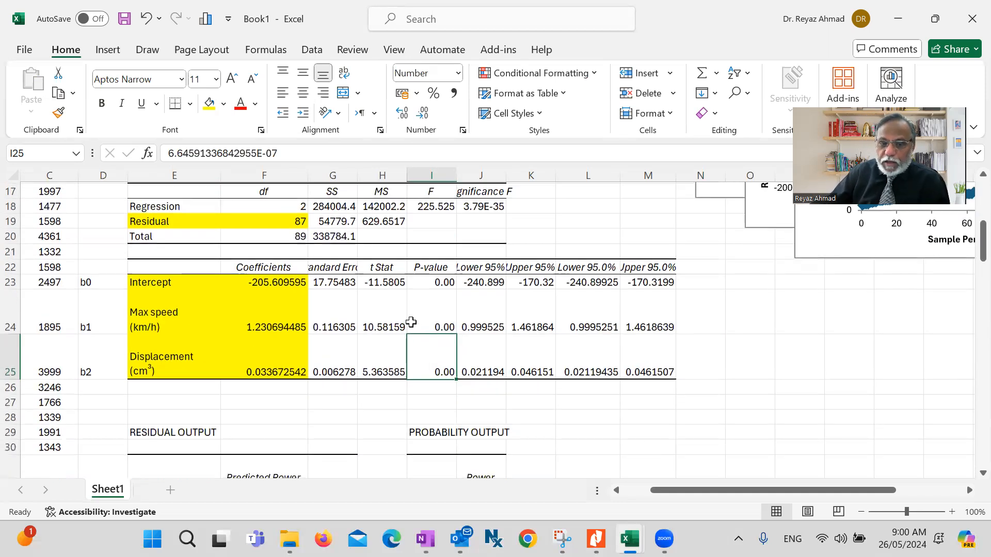
pyautogui.scroll(-1, 438, 329)
pyautogui.scroll(-2, 654, 359)
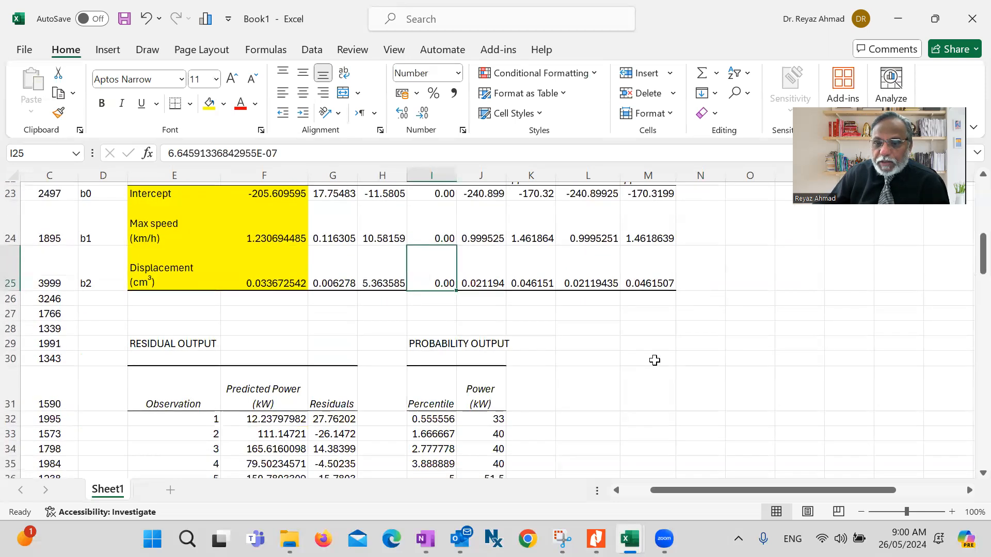
pyautogui.scroll(4, 654, 359)
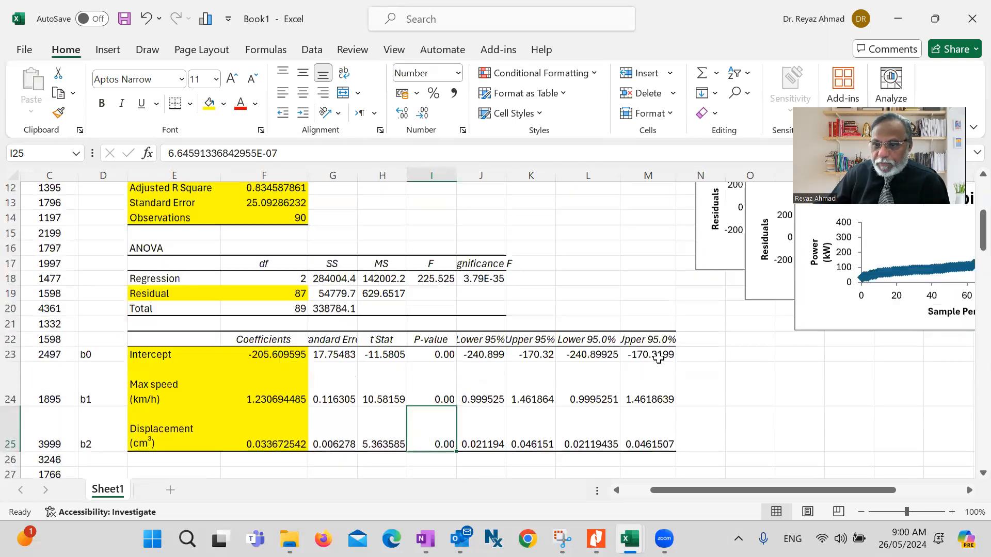
# - Move the max speed residual plot over the summary output and place the displacement residual plot beside it at the same height
pyautogui.scroll(4, 857, 388)
pyautogui.moveTo(767, 270); pyautogui.dragTo(509, 237)
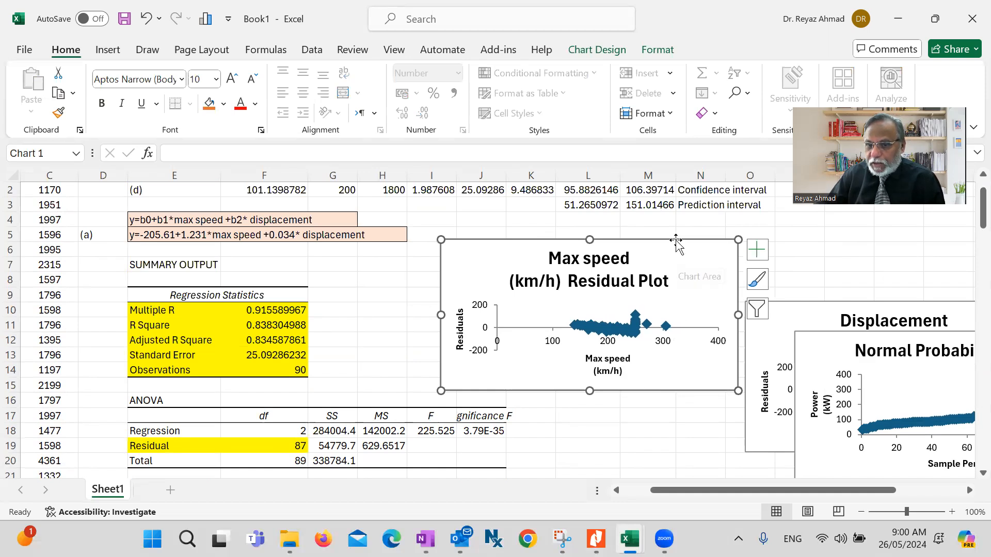
pyautogui.moveTo(676, 240); pyautogui.dragTo(534, 229)
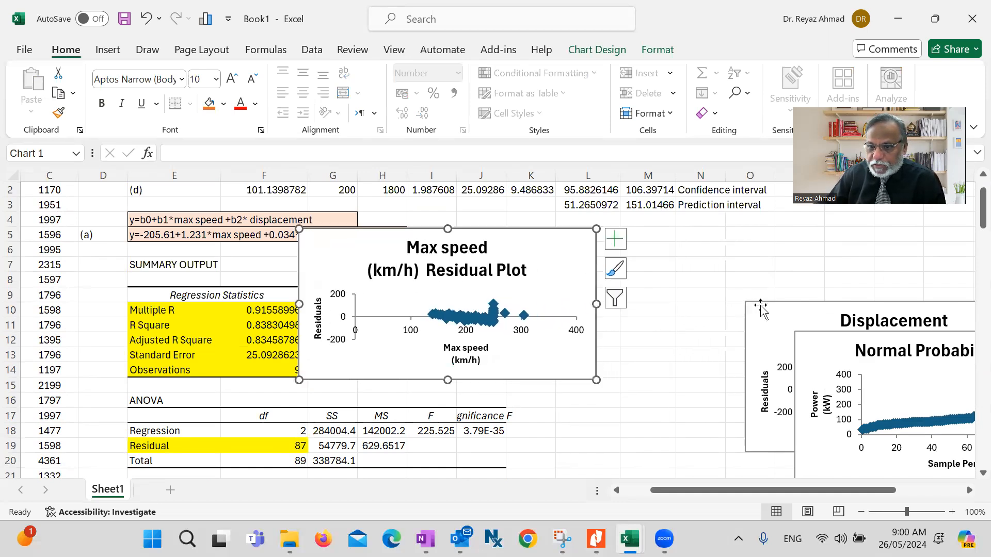
pyautogui.moveTo(786, 310); pyautogui.dragTo(675, 237)
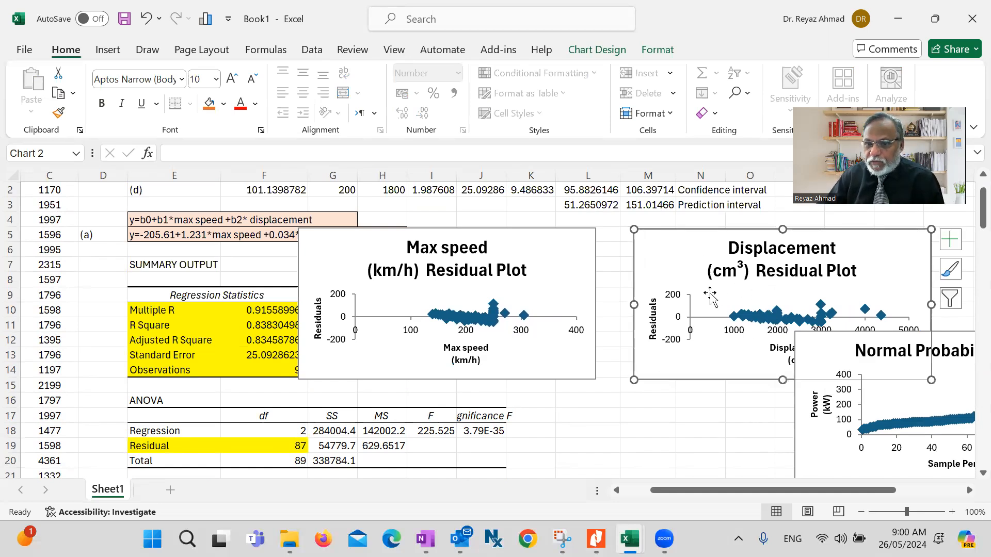
# - Move the Normal Probability Plot between the two residual plots, slightly lower, and shift its title down onto the plot area
pyautogui.moveTo(841, 348); pyautogui.dragTo(582, 312)
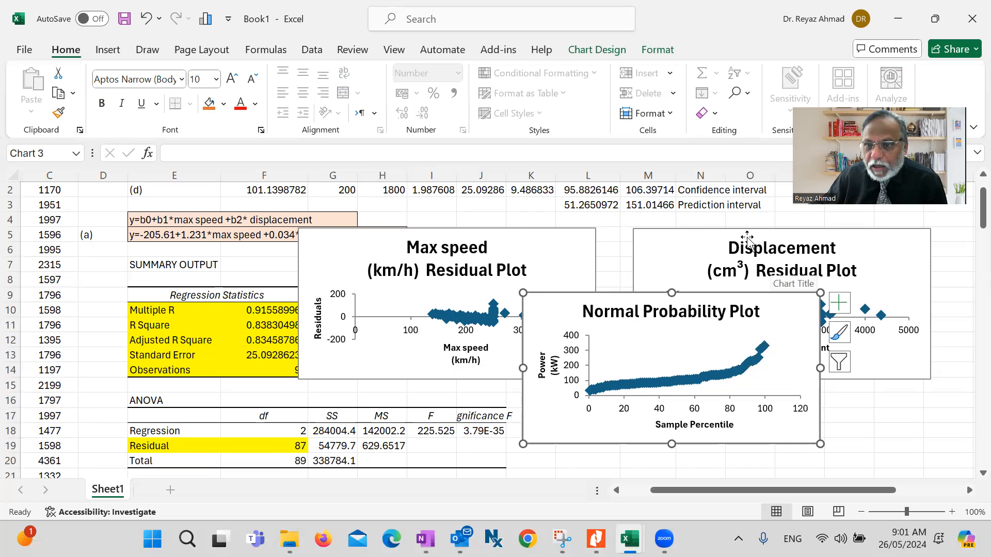
pyautogui.click(640, 300)
pyautogui.moveTo(640, 299)
pyautogui.mouseDown()
pyautogui.moveTo(669, 337)
pyautogui.moveTo(643, 321)
pyautogui.moveTo(648, 303)
pyautogui.mouseUp()
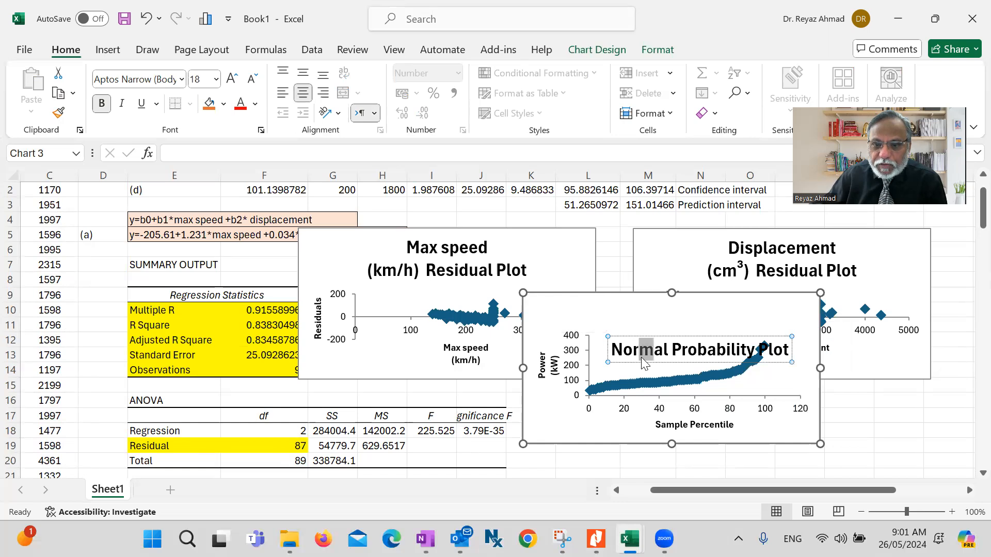
pyautogui.click(632, 350)
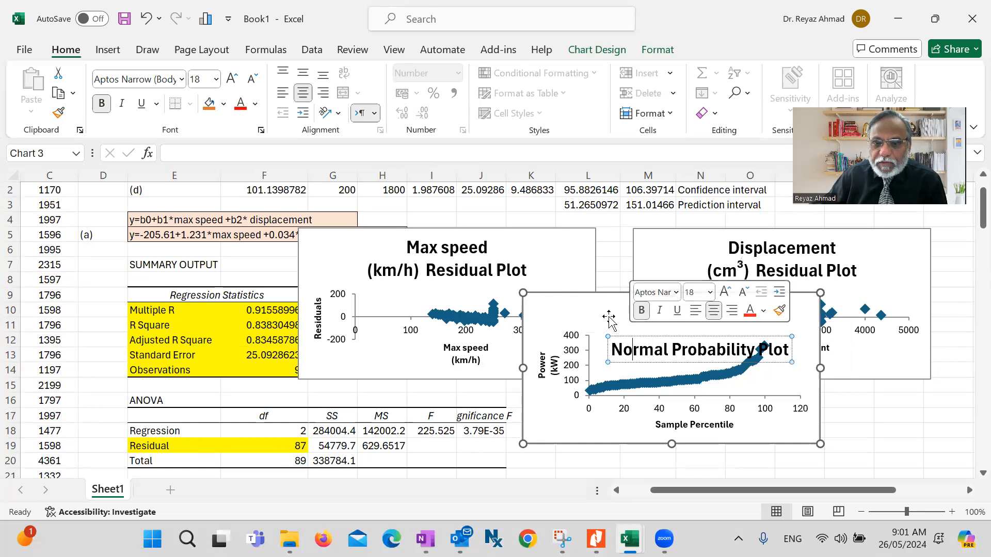
pyautogui.moveTo(585, 305); pyautogui.dragTo(657, 394)
pyautogui.moveTo(682, 115); pyautogui.dragTo(694, 131)
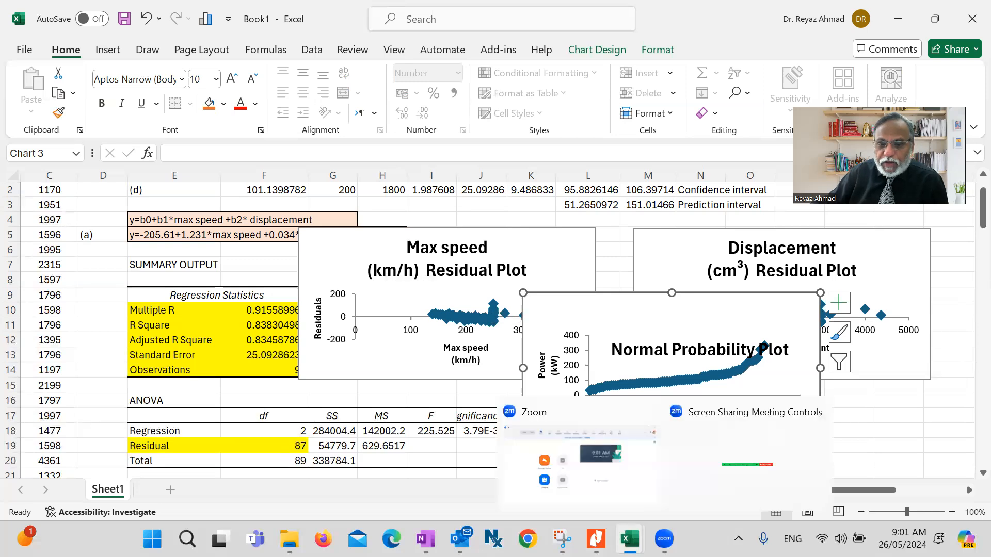
# - Switch to the multiple regression problems workbook and review the regression statistics, ANOVA and coefficients tables on sheet 1
pyautogui.moveTo(645, 537)
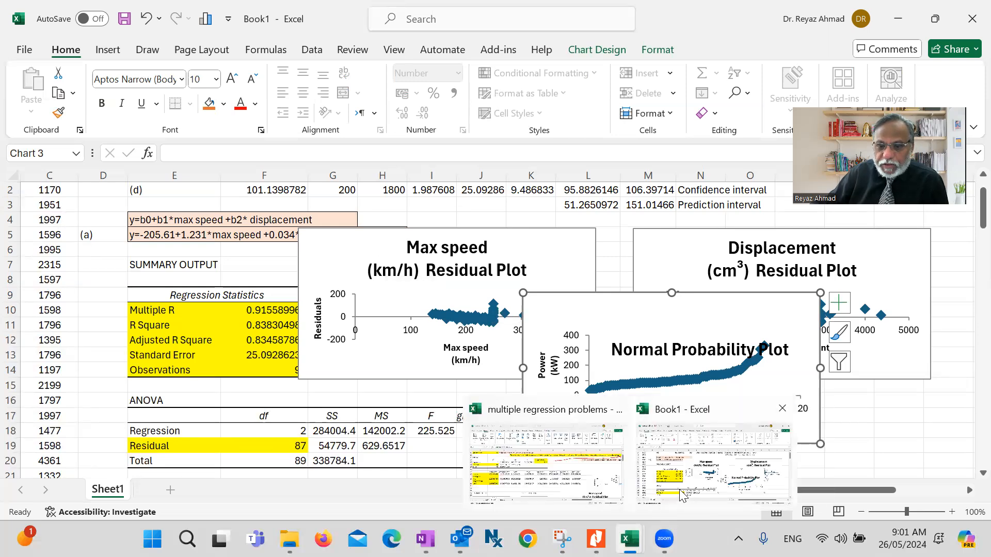
pyautogui.click(601, 490)
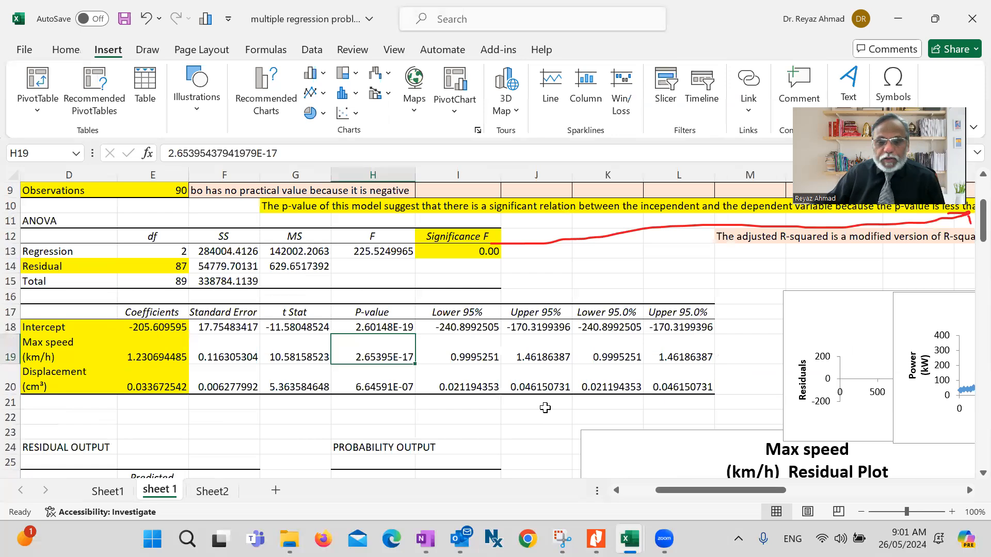
pyautogui.scroll(3, 337, 356)
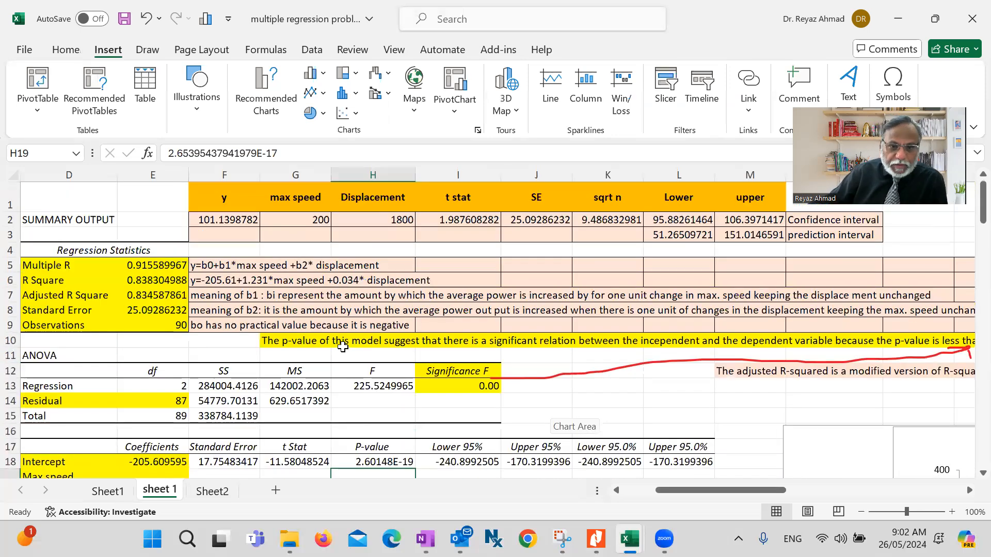
pyautogui.scroll(-2, 425, 334)
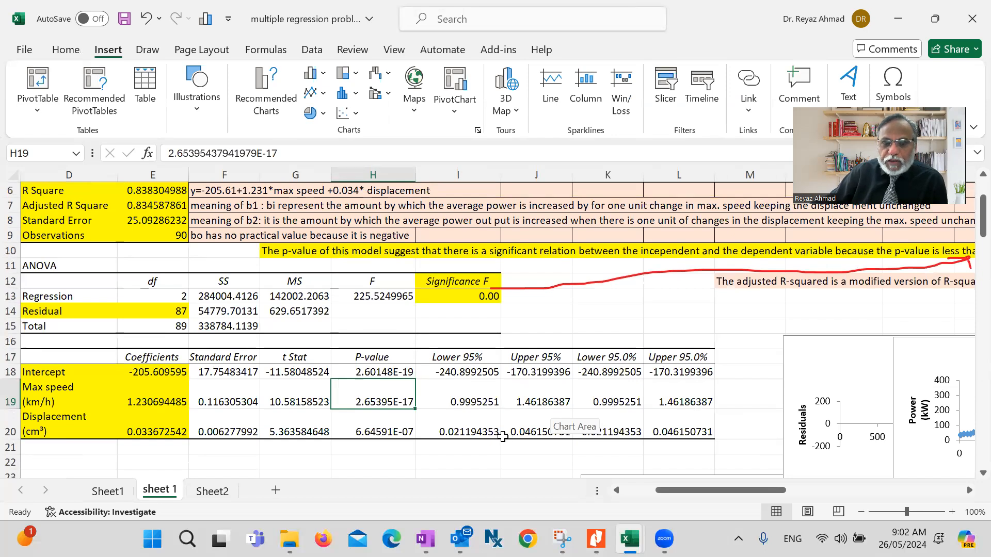
pyautogui.scroll(1, 524, 368)
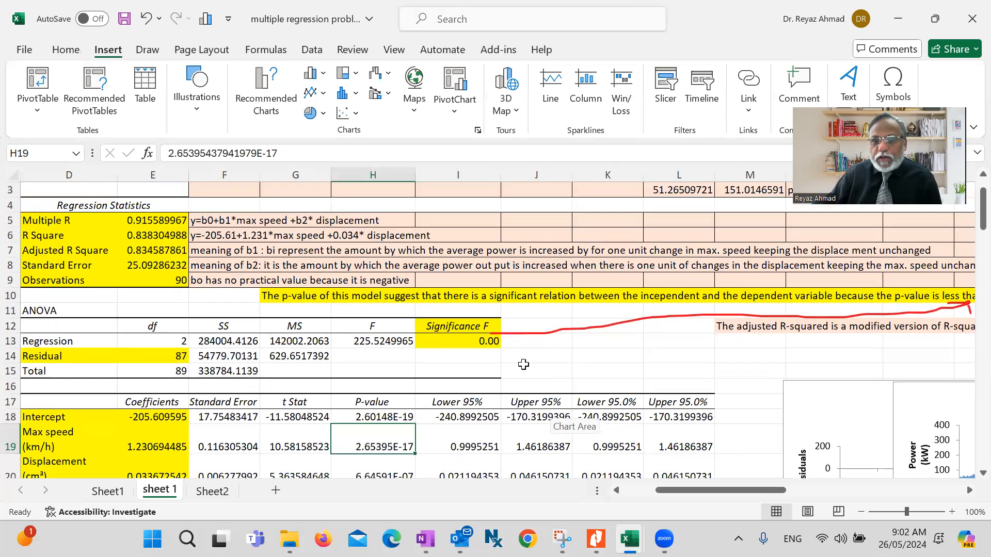